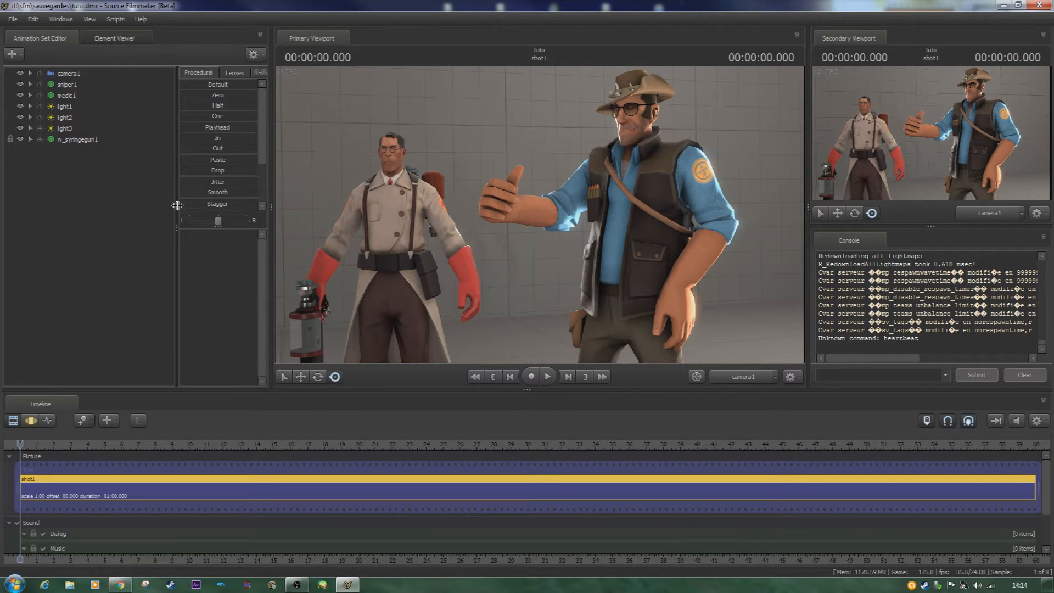
{"action": "left_click", "coordinate": [70, 585]}
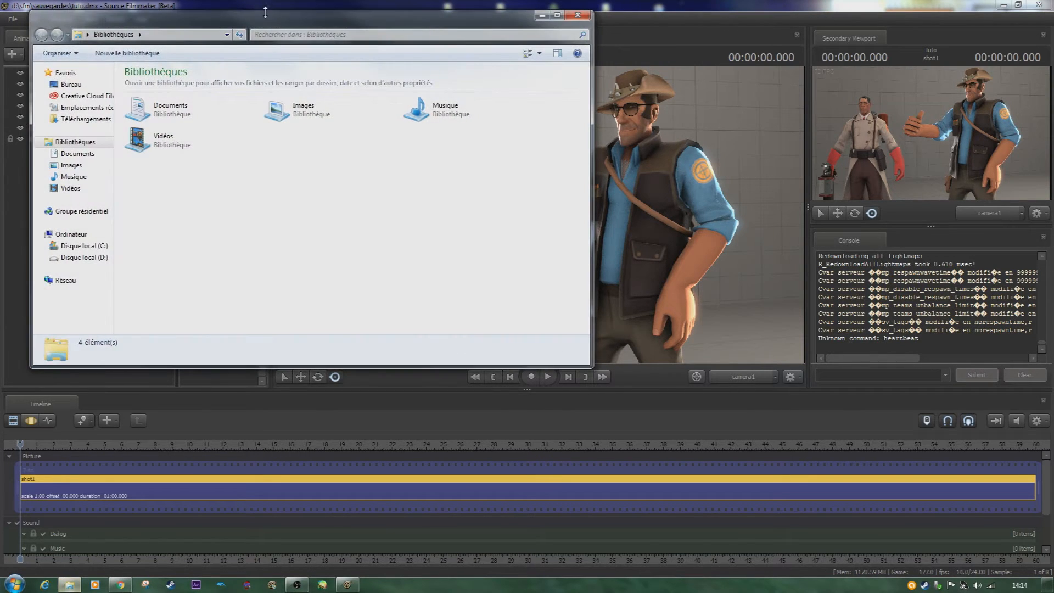
{"action": "left_click", "coordinate": [536, 10]}
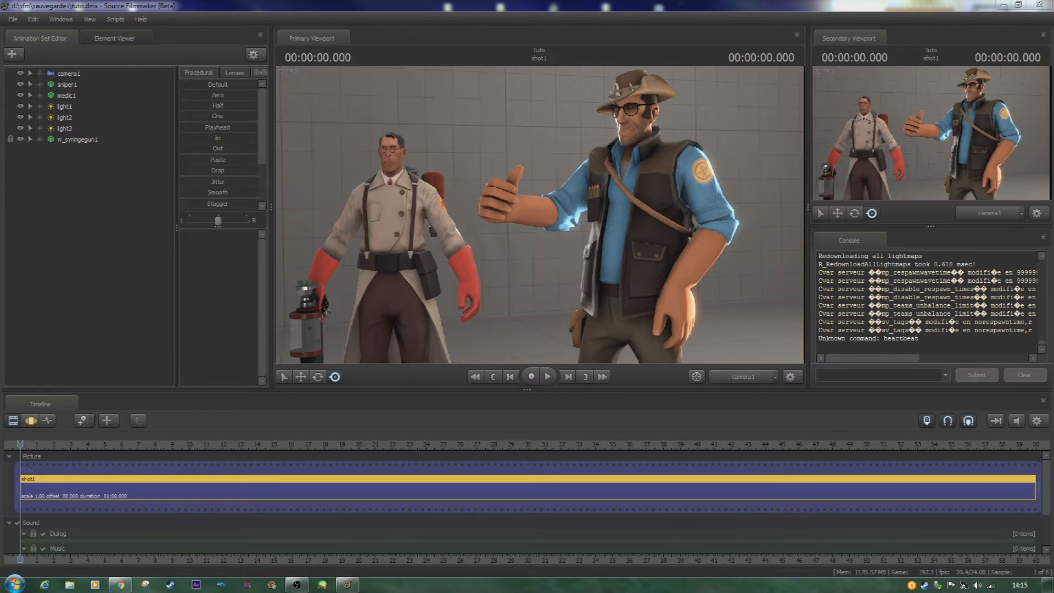
{"action": "left_click", "coordinate": [219, 18]}
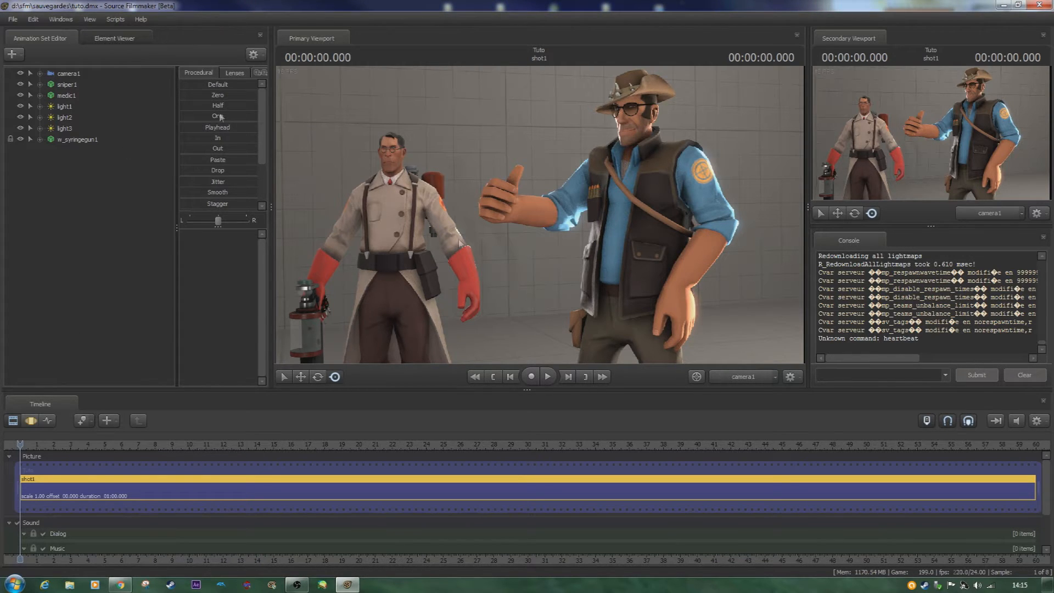
- Switch the primary viewport to the Work Camera, frame both characters, and activate the Motion Editor
{"action": "left_click", "coordinate": [743, 377]}
{"action": "left_click_drag", "start_coordinate": [630, 222], "coordinate": [583, 200]}
{"action": "left_click", "coordinate": [33, 422]}
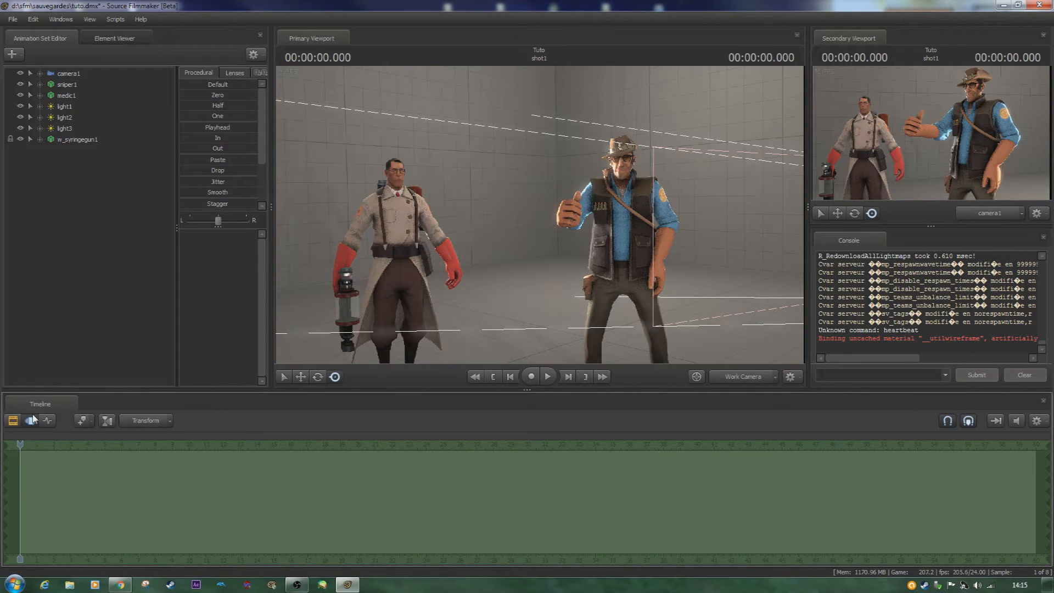
- Apply the rig_biped_simple rig to the medic1 animation set
{"action": "key", "text": "ctrl"}
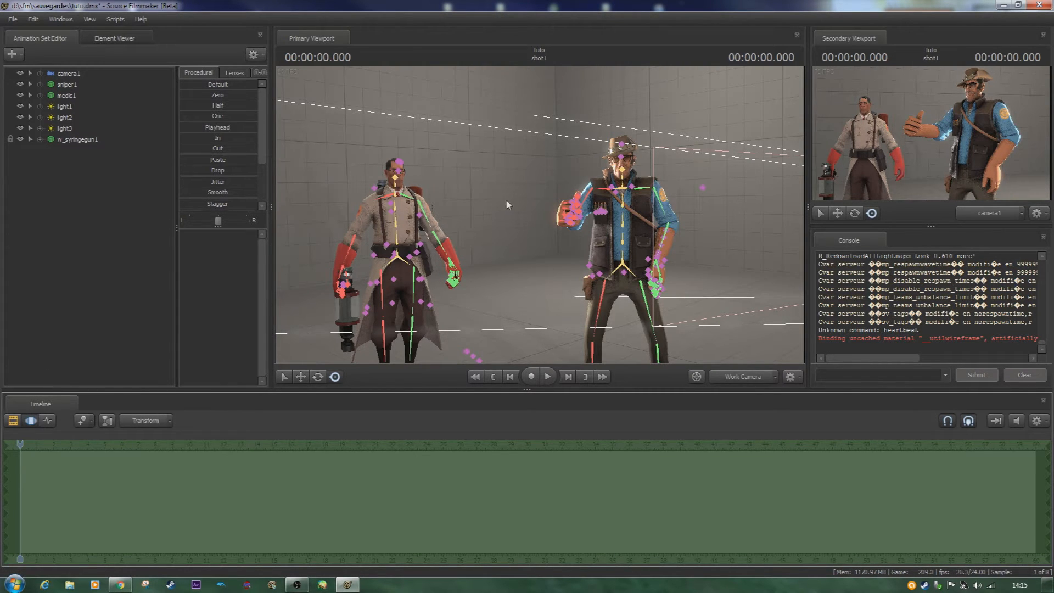
{"action": "right_click", "coordinate": [70, 94]}
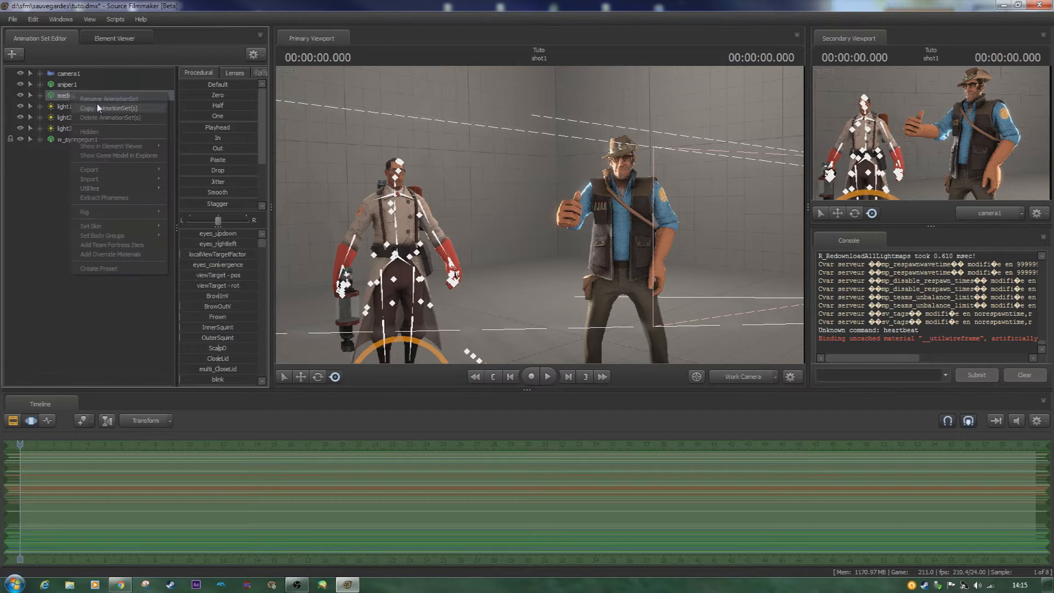
{"action": "mouse_move", "coordinate": [153, 214]}
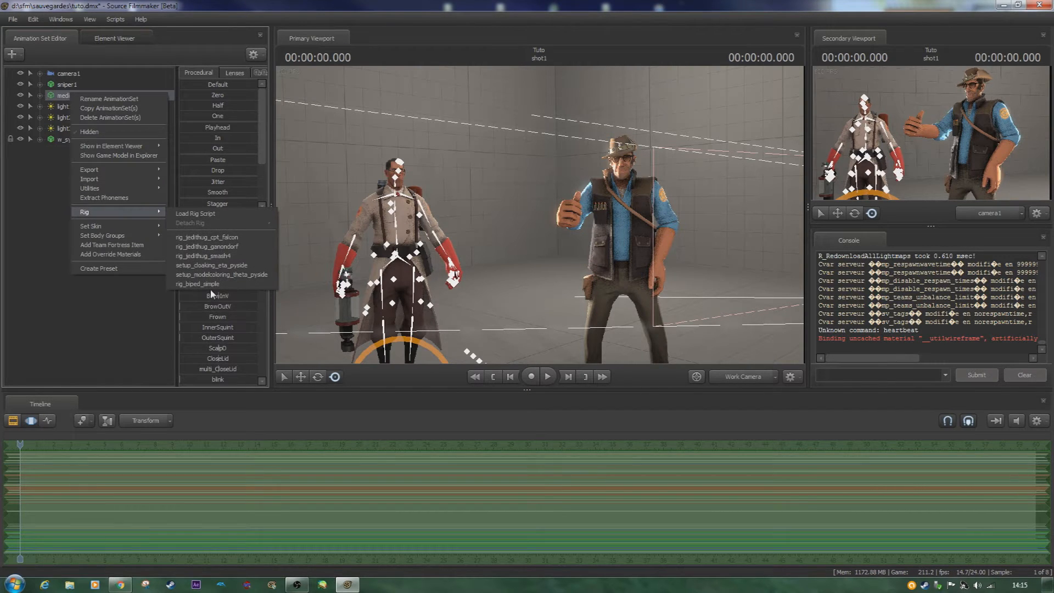
{"action": "left_click", "coordinate": [211, 286]}
- Select the medic's left hand control, rig_hand_L, and try moving it toward his body before undoing the move
{"action": "left_click", "coordinate": [450, 259]}
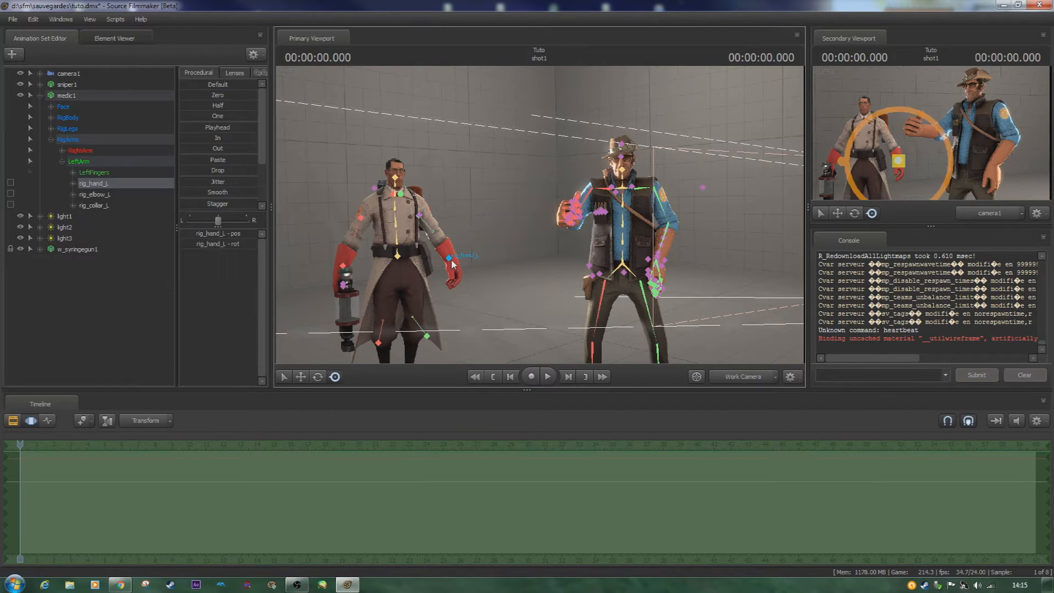
{"action": "mouse_move", "coordinate": [466, 235]}
{"action": "left_mouse_down"}
{"action": "mouse_move", "coordinate": [483, 213]}
{"action": "mouse_move", "coordinate": [465, 231]}
{"action": "mouse_move", "coordinate": [476, 246]}
{"action": "mouse_move", "coordinate": [505, 243]}
{"action": "mouse_move", "coordinate": [481, 194]}
{"action": "mouse_move", "coordinate": [460, 184]}
{"action": "mouse_move", "coordinate": [482, 115]}
{"action": "mouse_move", "coordinate": [452, 231]}
{"action": "left_mouse_up"}
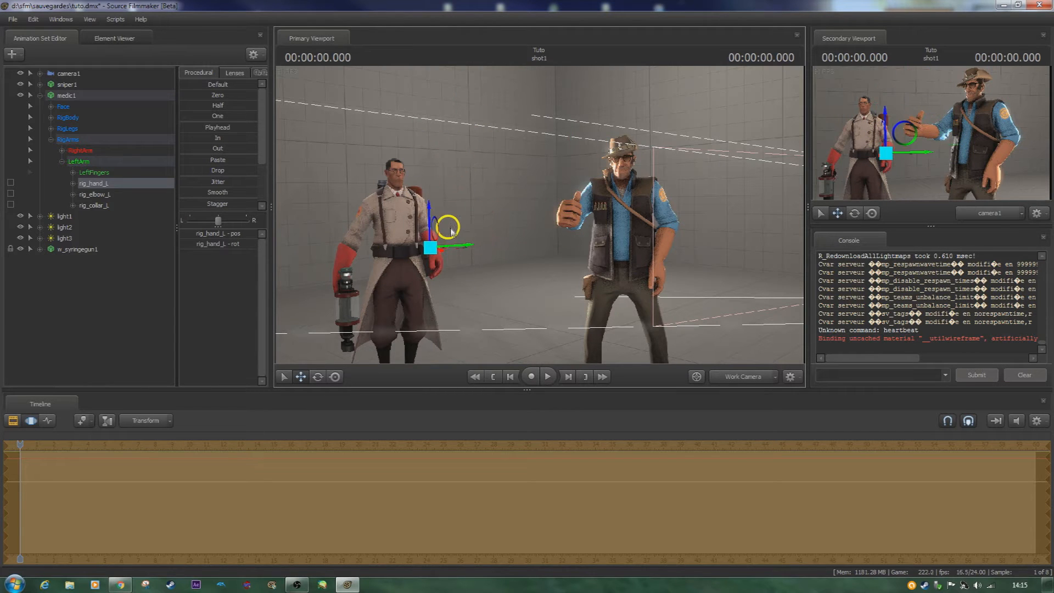
{"action": "key", "text": "ctrl+z"}
- Show the left hand's curves in the Graph Editor, with the medic framed closely and the start of the shot in view
{"action": "left_click_drag", "start_coordinate": [483, 183], "coordinate": [494, 238]}
{"action": "key", "text": "w"}
{"action": "key", "text": "w"}
{"action": "key", "text": "a"}
{"action": "key", "text": "s"}
{"action": "key", "text": "d"}
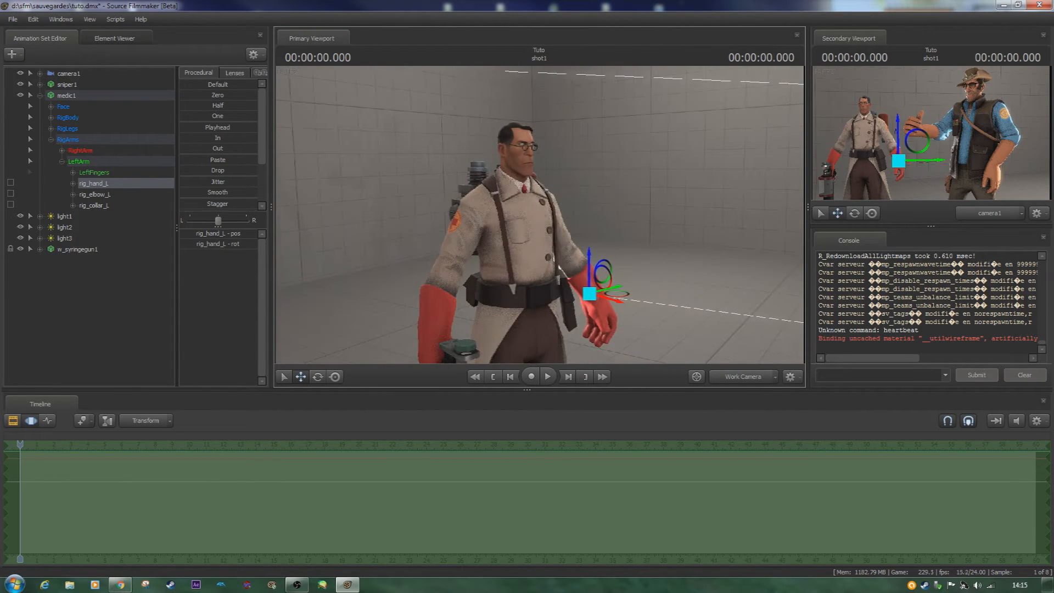
{"action": "left_click", "coordinate": [48, 422]}
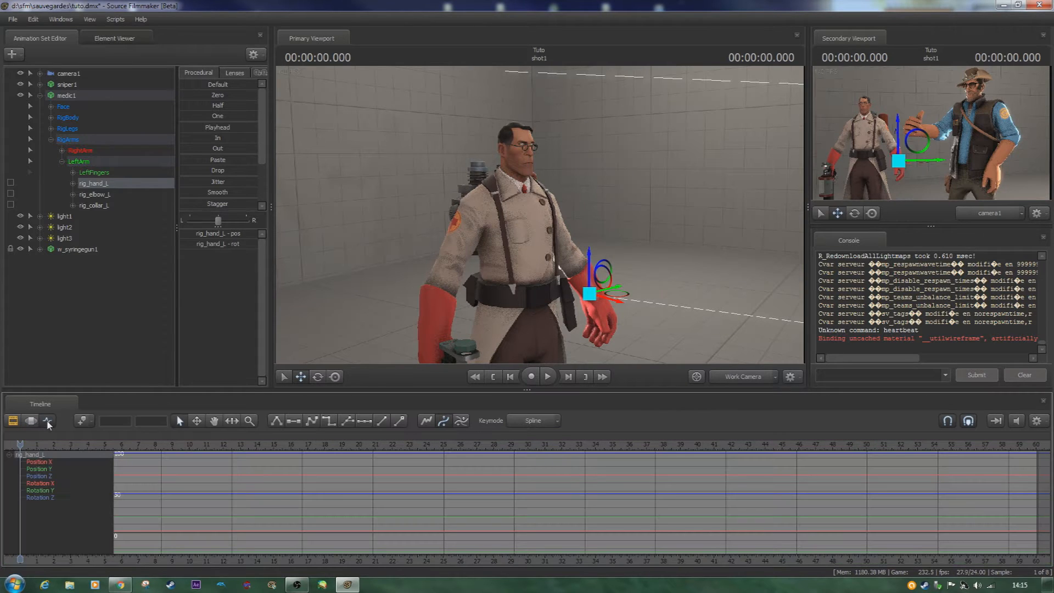
{"action": "left_click_drag", "start_coordinate": [144, 561], "coordinate": [230, 559]}
{"action": "left_click_drag", "start_coordinate": [145, 559], "coordinate": [240, 559]}
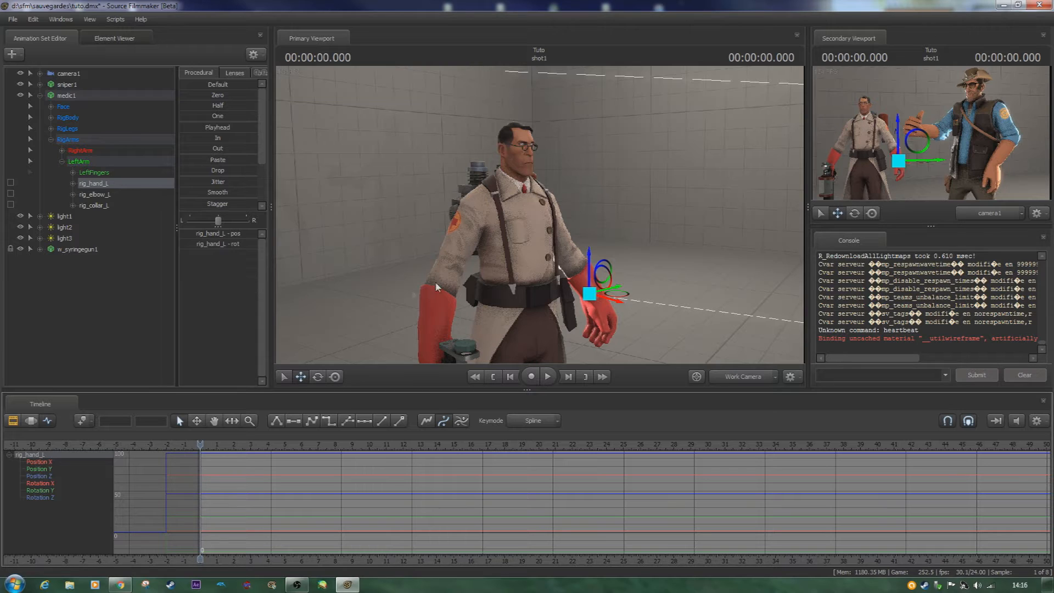
{"action": "middle_click_drag", "start_coordinate": [239, 520], "coordinate": [253, 520]}
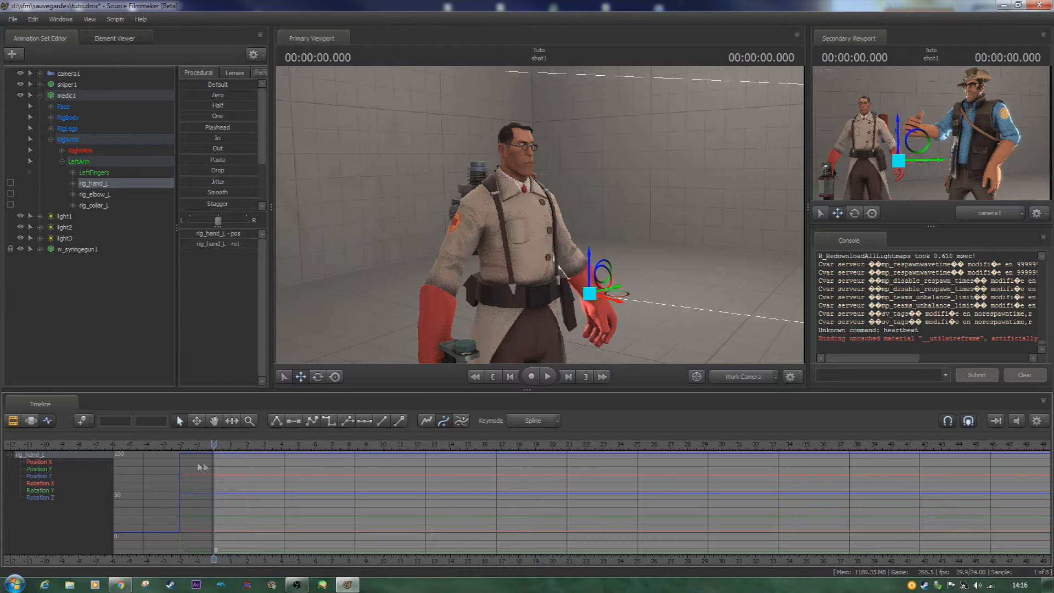
- Add a keyframe for rig_hand_L at frame 12 (0.5 seconds)
{"action": "left_click_drag", "start_coordinate": [218, 444], "coordinate": [218, 450]}
{"action": "scroll", "coordinate": [222, 448], "scroll_direction": "up", "scroll_amount": 3}
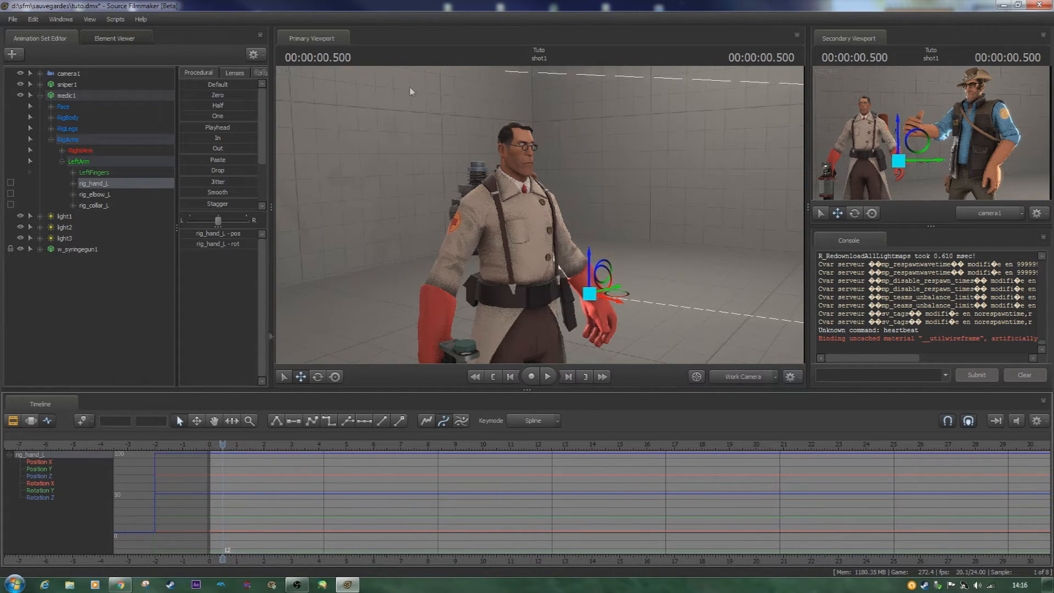
{"action": "left_click_drag", "start_coordinate": [549, 194], "coordinate": [550, 230]}
{"action": "key", "text": "w"}
{"action": "scroll", "coordinate": [238, 468], "scroll_direction": "up", "scroll_amount": 3}
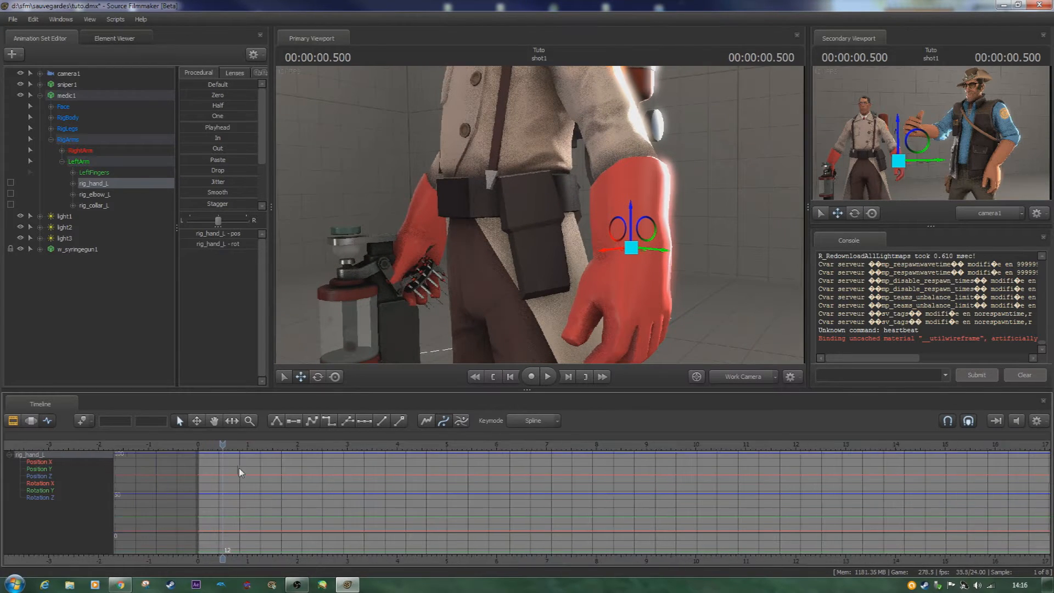
{"action": "key", "text": "m"}
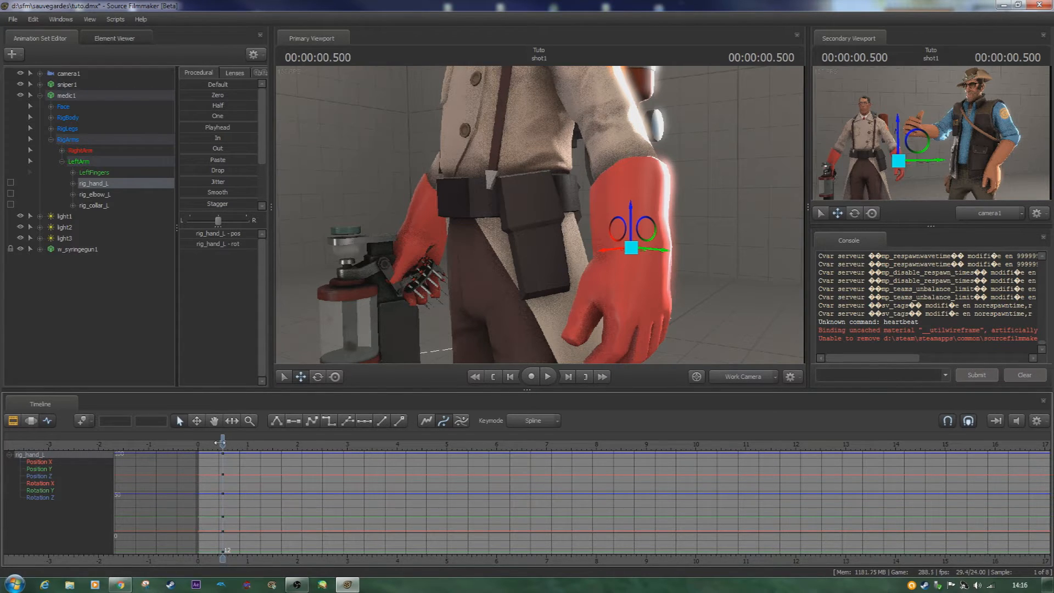
- Add a keyframe for rig_hand_L at frame 22 and raise the hand in front of the medic's torso there
{"action": "scroll", "coordinate": [236, 453], "scroll_direction": "up", "scroll_amount": 3}
{"action": "key", "text": "space"}
{"action": "key", "text": "space"}
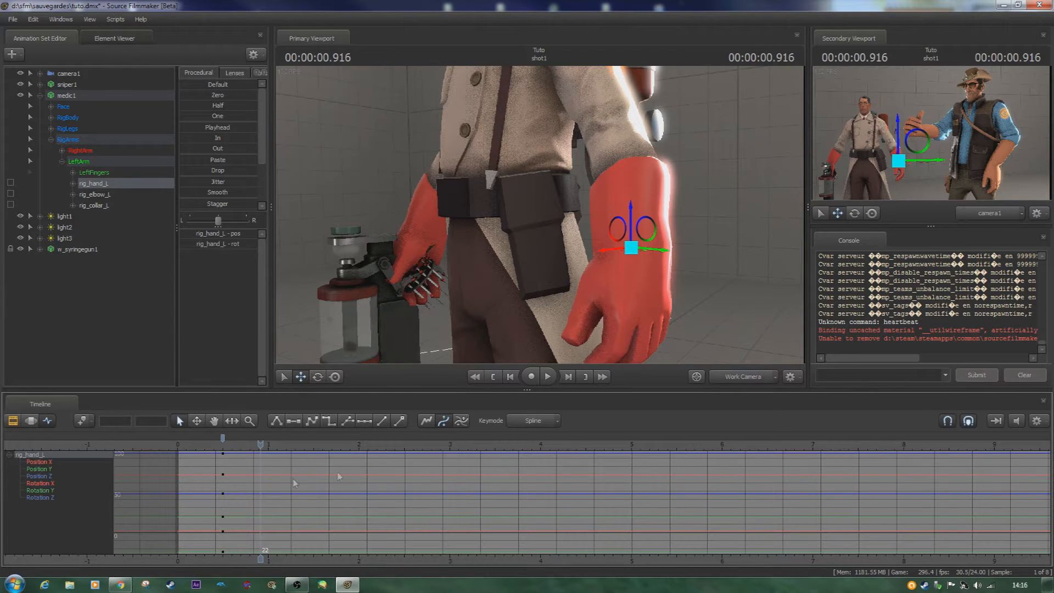
{"action": "key", "text": "m"}
{"action": "left_click_drag", "start_coordinate": [619, 234], "coordinate": [489, 117]}
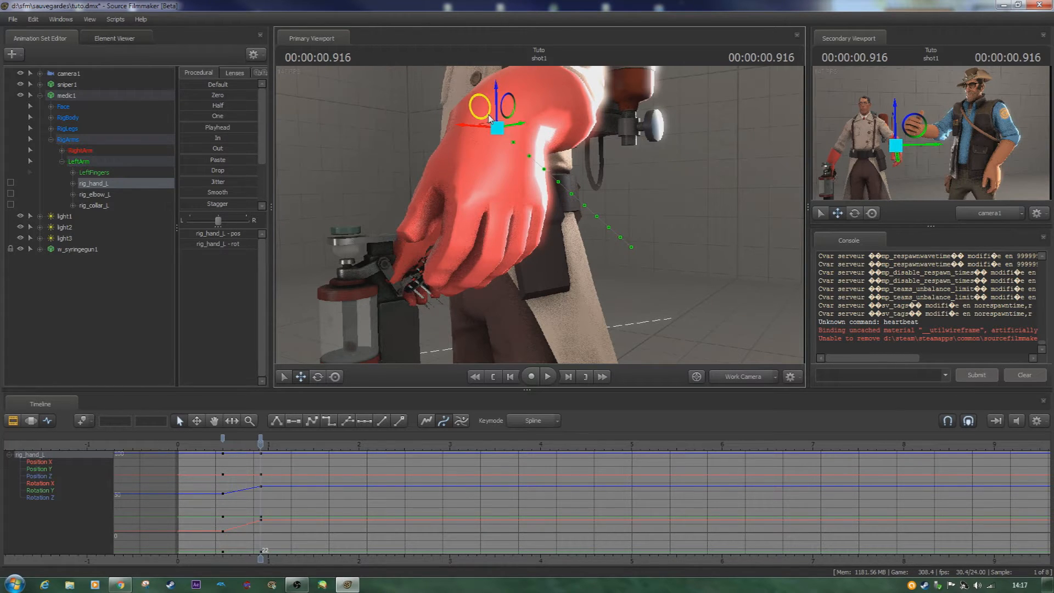
{"action": "left_click_drag", "start_coordinate": [486, 112], "coordinate": [480, 109]}
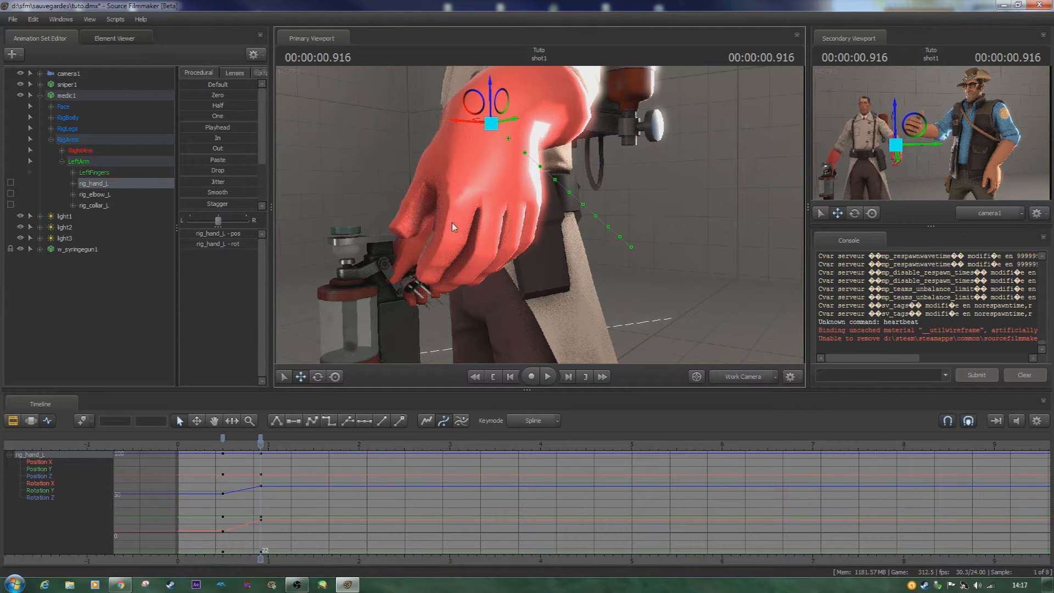
{"action": "left_click_drag", "start_coordinate": [453, 222], "coordinate": [453, 202]}
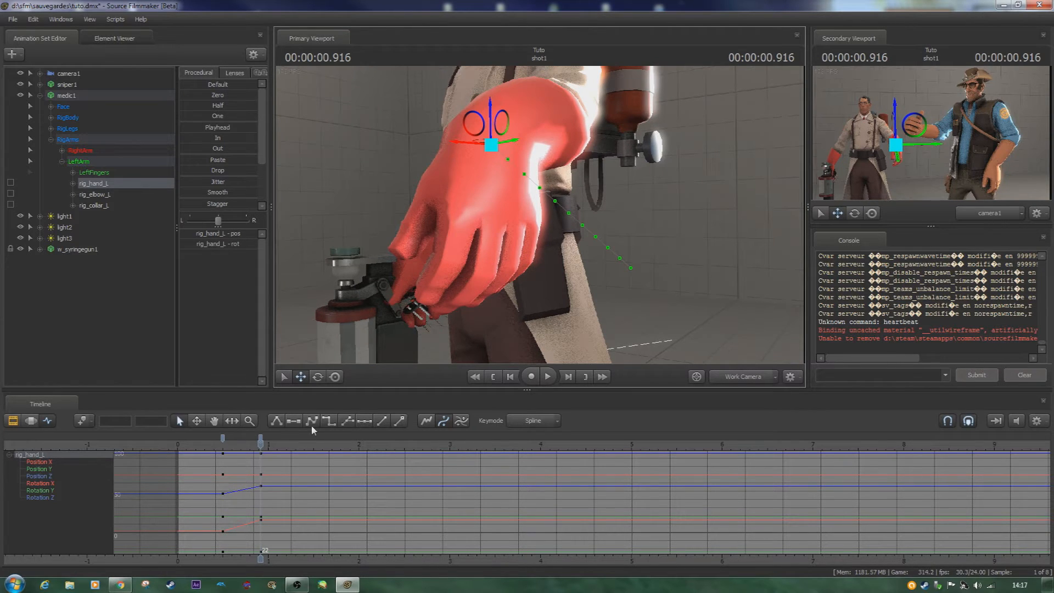
- Play back the left hand's movement several times from the frame 12 keyframe to examine the motion between the two poses
{"action": "left_click", "coordinate": [223, 446]}
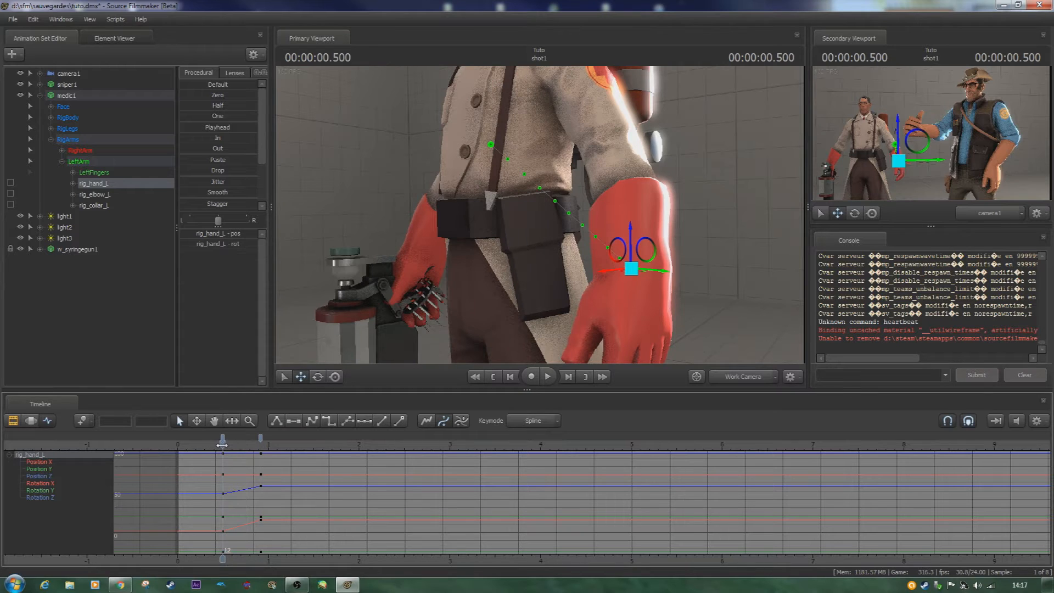
{"action": "key", "text": "space"}
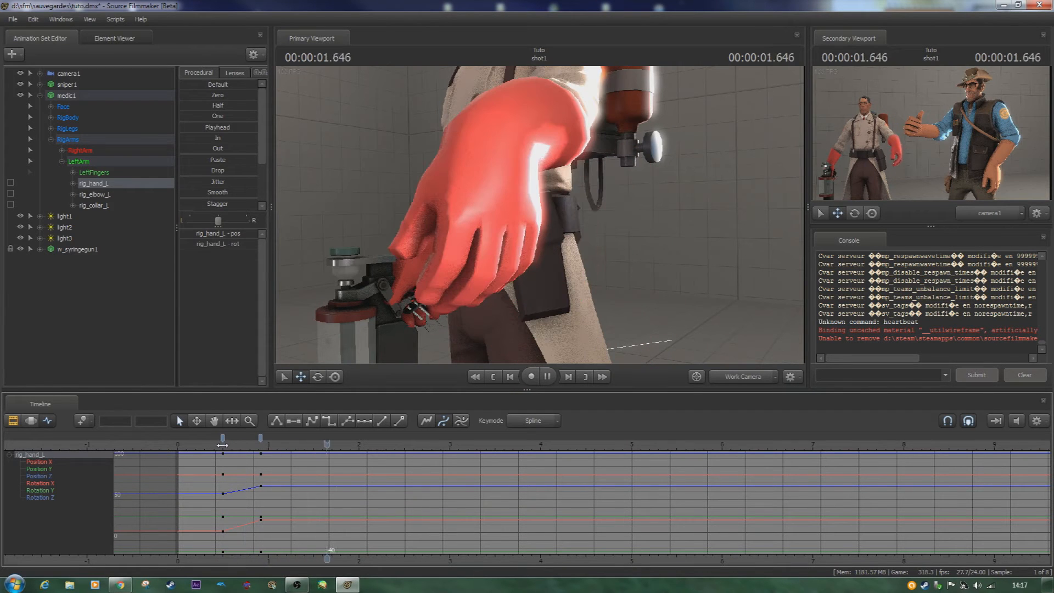
{"action": "left_click", "coordinate": [222, 445]}
{"action": "key", "text": "space"}
{"action": "left_click", "coordinate": [223, 446]}
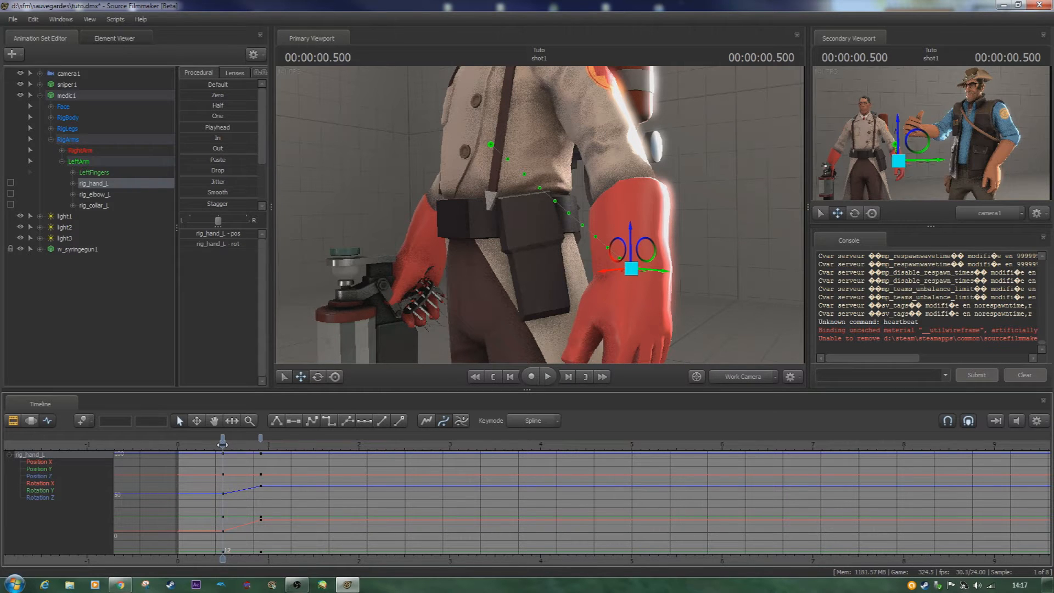
{"action": "key", "text": "s"}
{"action": "mouse_move", "coordinate": [541, 141]}
{"action": "left_mouse_down"}
{"action": "mouse_move", "coordinate": [544, 164]}
{"action": "mouse_move", "coordinate": [541, 142]}
{"action": "left_mouse_up"}
{"action": "key", "text": "ctrl"}
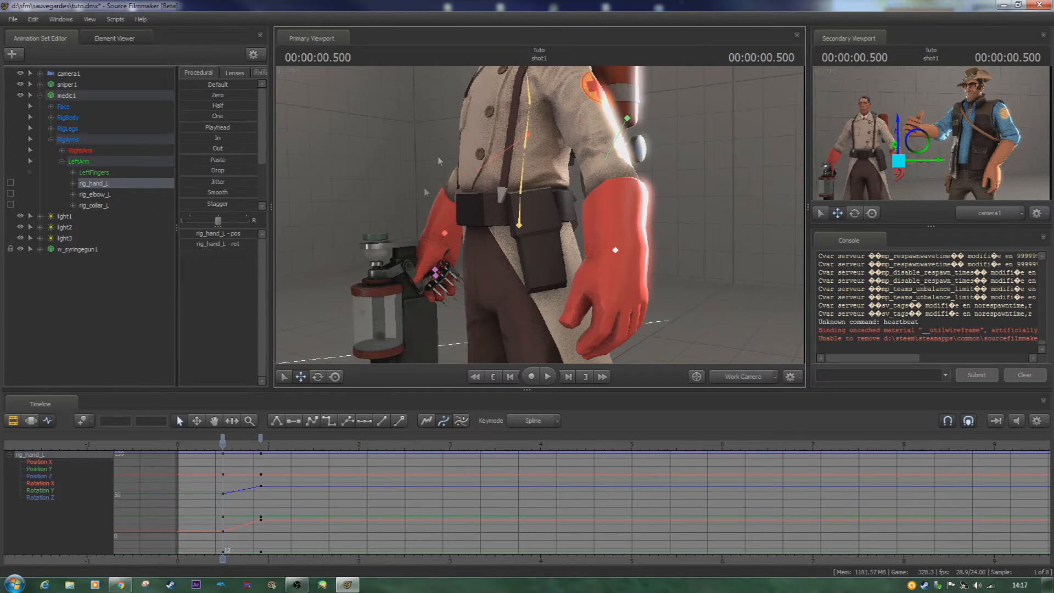
{"action": "left_click", "coordinate": [616, 250], "text": "ctrl"}
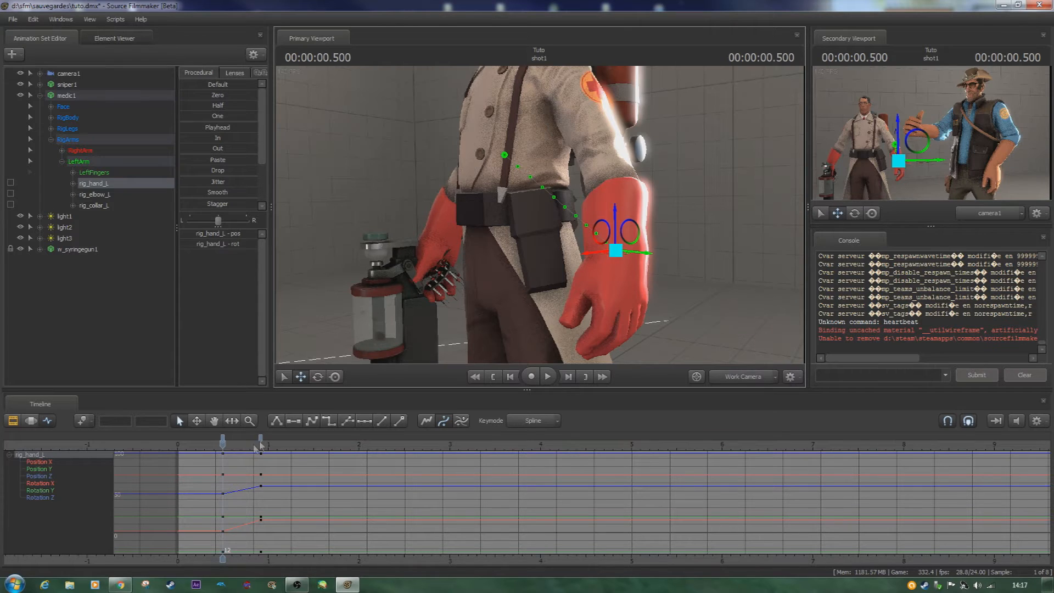
{"action": "key", "text": "space"}
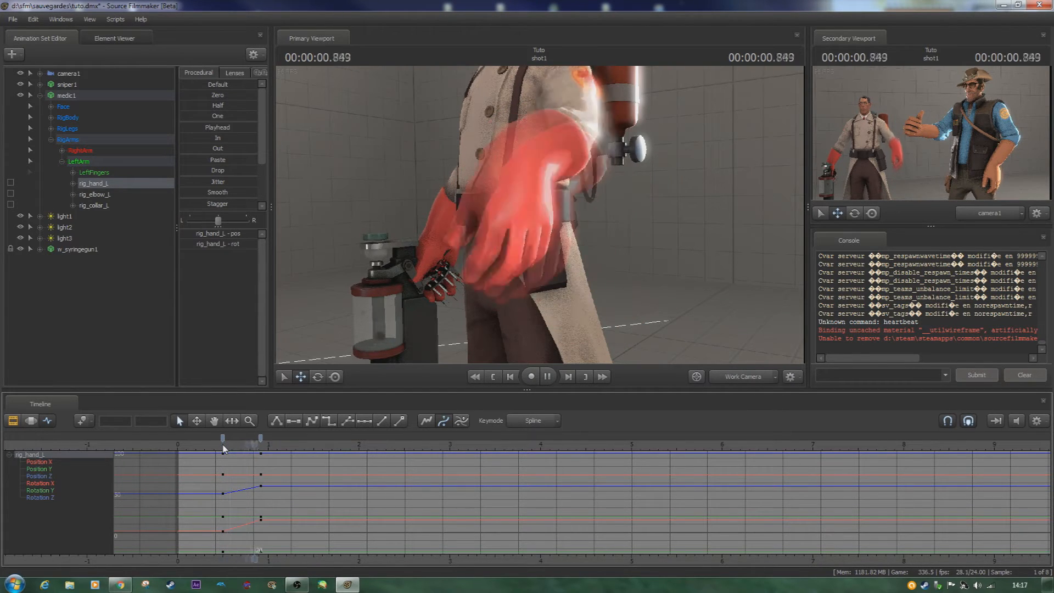
{"action": "key", "text": "space"}
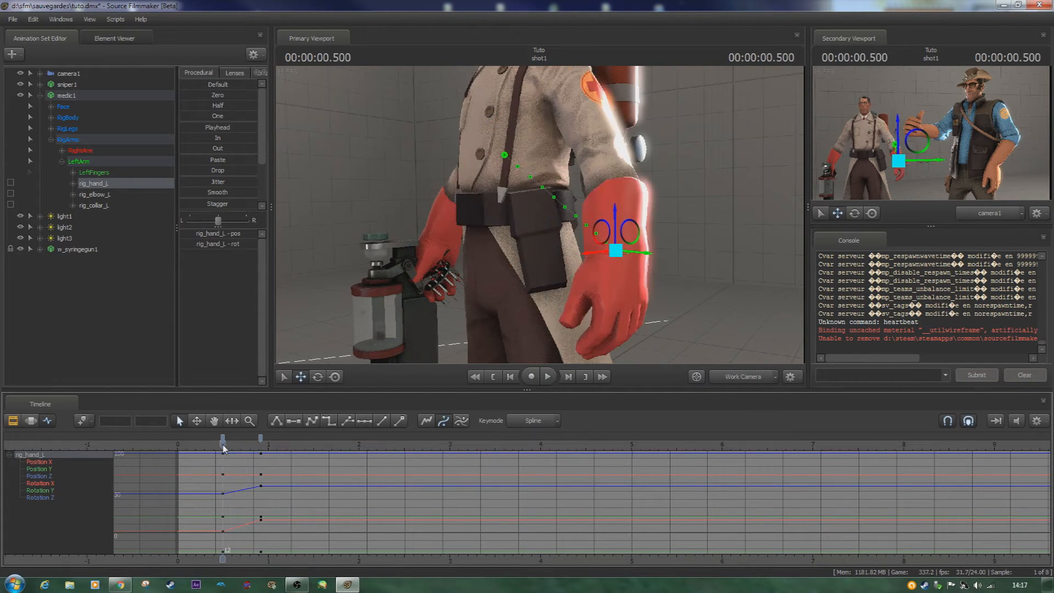
- Add a holding keyframe for rig_hand_L at frame 34, keeping the raised pose, and examine its curves up close
{"action": "left_click", "coordinate": [260, 444]}
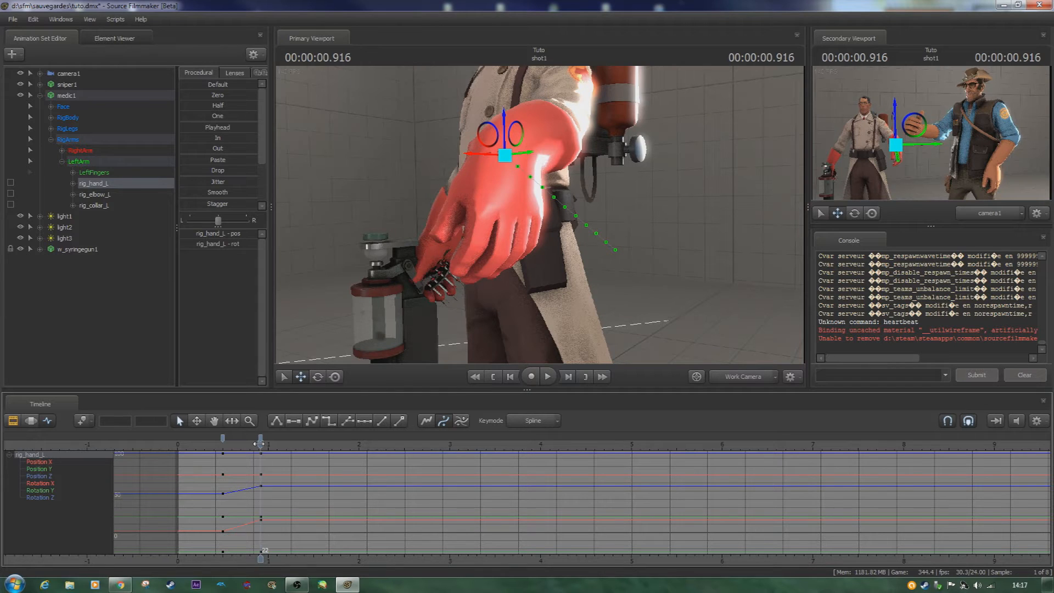
{"action": "left_click", "coordinate": [306, 444]}
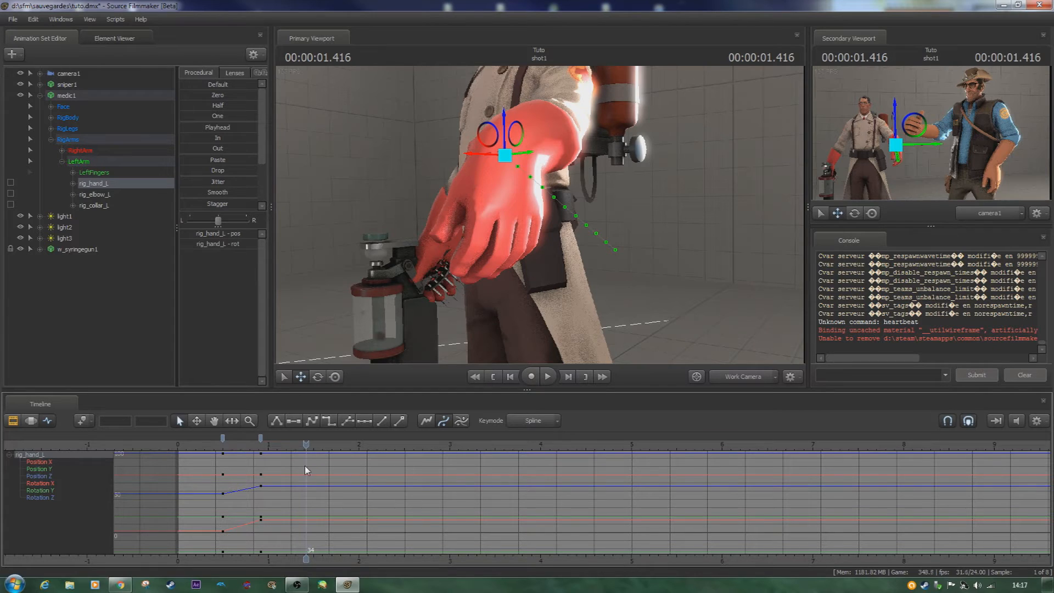
{"action": "key", "text": "m"}
{"action": "scroll", "coordinate": [274, 519], "scroll_direction": "up", "scroll_amount": 2, "text": "ctrl"}
{"action": "scroll", "coordinate": [272, 519], "scroll_direction": "up", "scroll_amount": 4, "text": "ctrl"}
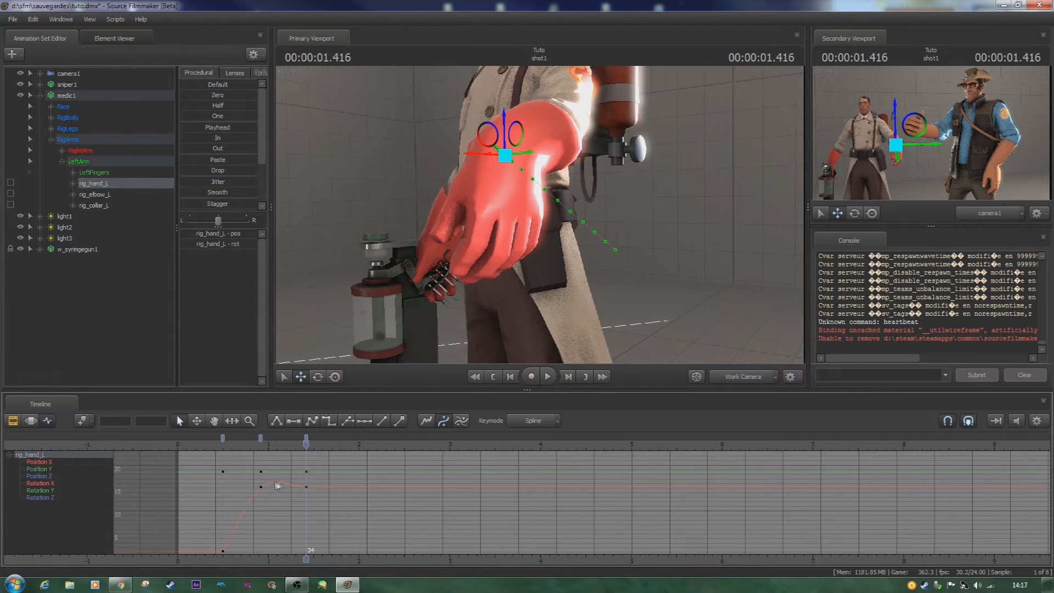
- Play back the animation from near the start and from frame 22 to examine how the hand holds its raised pose
{"action": "left_click", "coordinate": [192, 446]}
{"action": "key", "text": "space"}
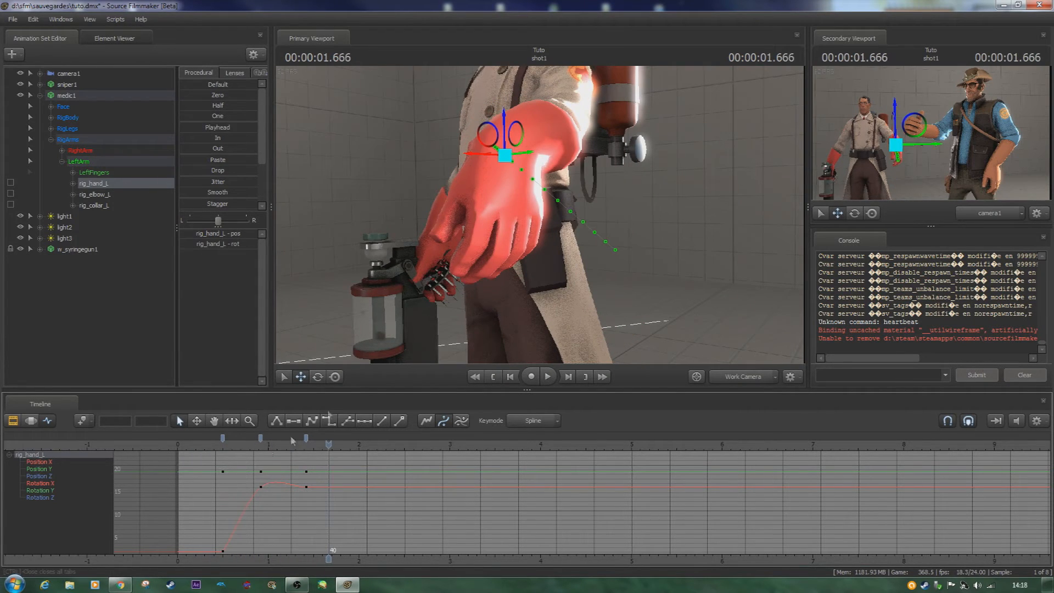
{"action": "left_click", "coordinate": [262, 448]}
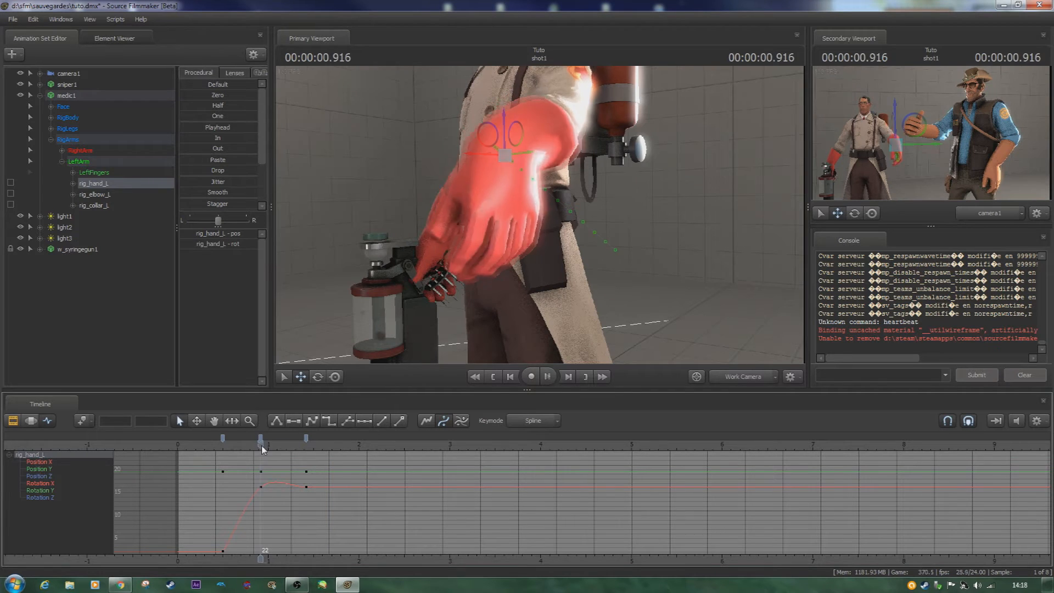
{"action": "key", "text": "space"}
{"action": "key", "text": "space"}
{"action": "key", "text": "space"}
{"action": "key", "text": "space"}
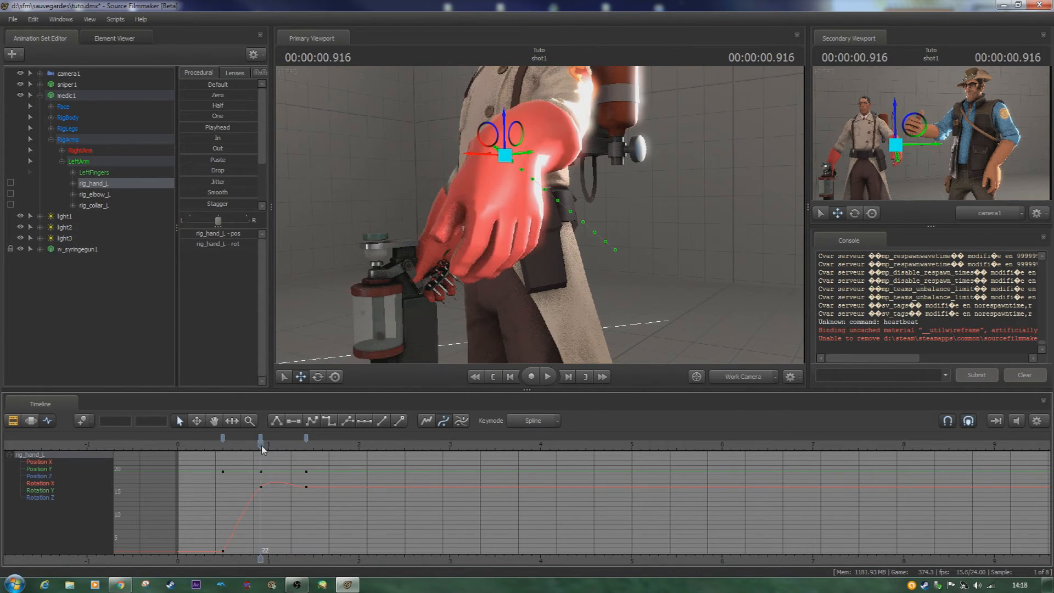
- Add a keyframe for rig_hand_L at frame 0 and play the animation from the start of the shot
{"action": "key", "text": "Home"}
{"action": "key", "text": "m"}
{"action": "scroll", "coordinate": [257, 475], "scroll_direction": "down", "scroll_amount": 2}
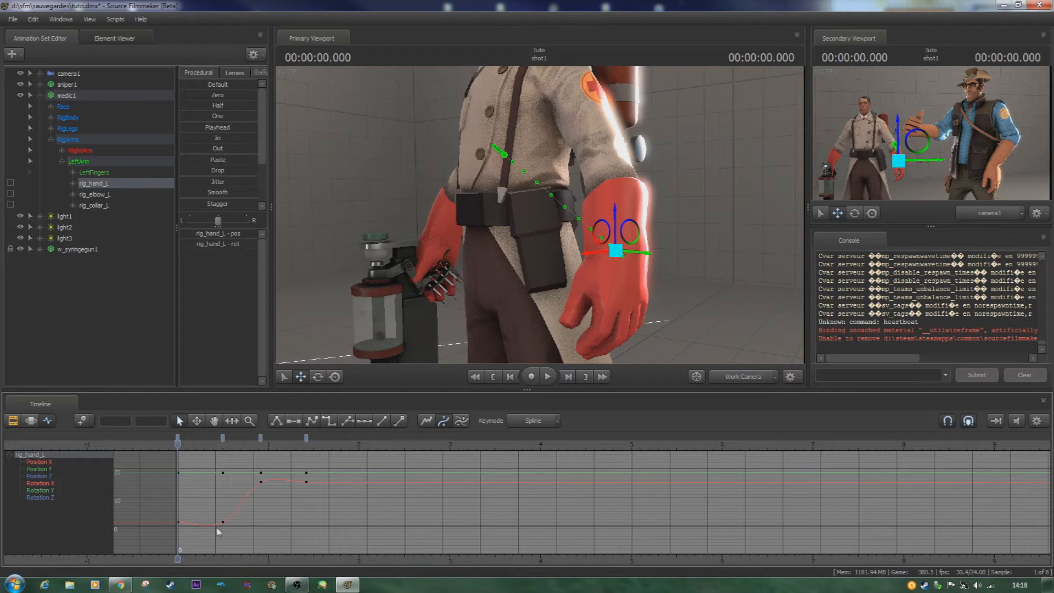
{"action": "key", "text": "space"}
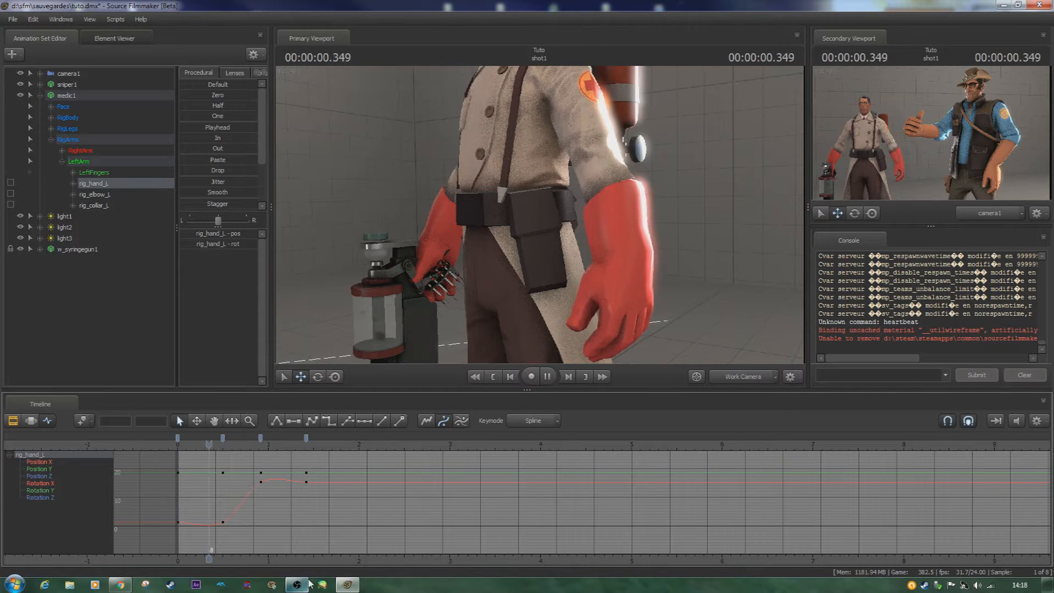
- Play back the shot from the start and up to frame 22 to examine the left hand's motion
{"action": "key", "text": "space"}
{"action": "key", "text": "space"}
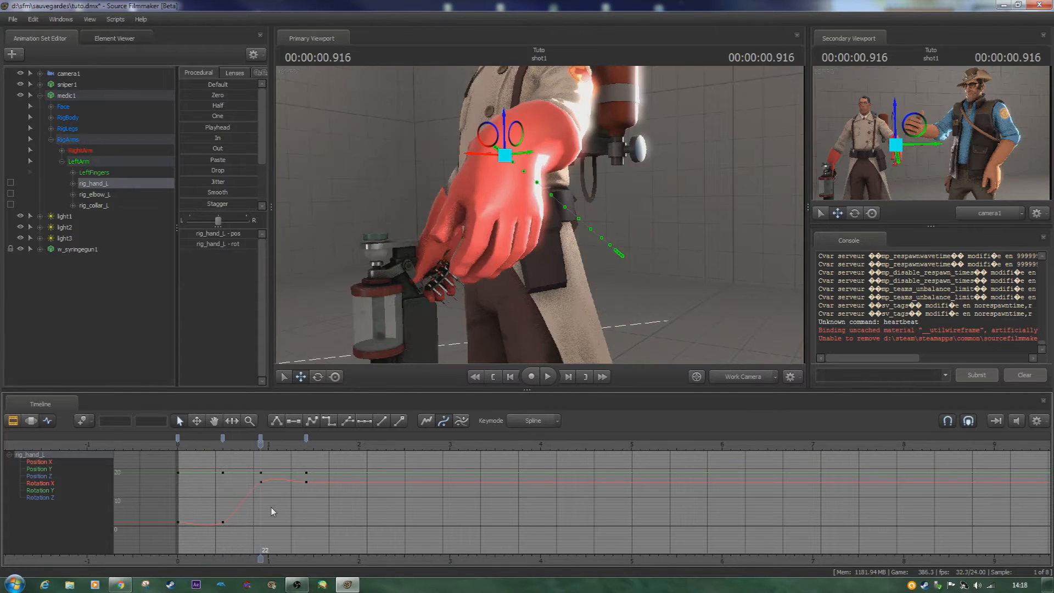
{"action": "key", "text": "space"}
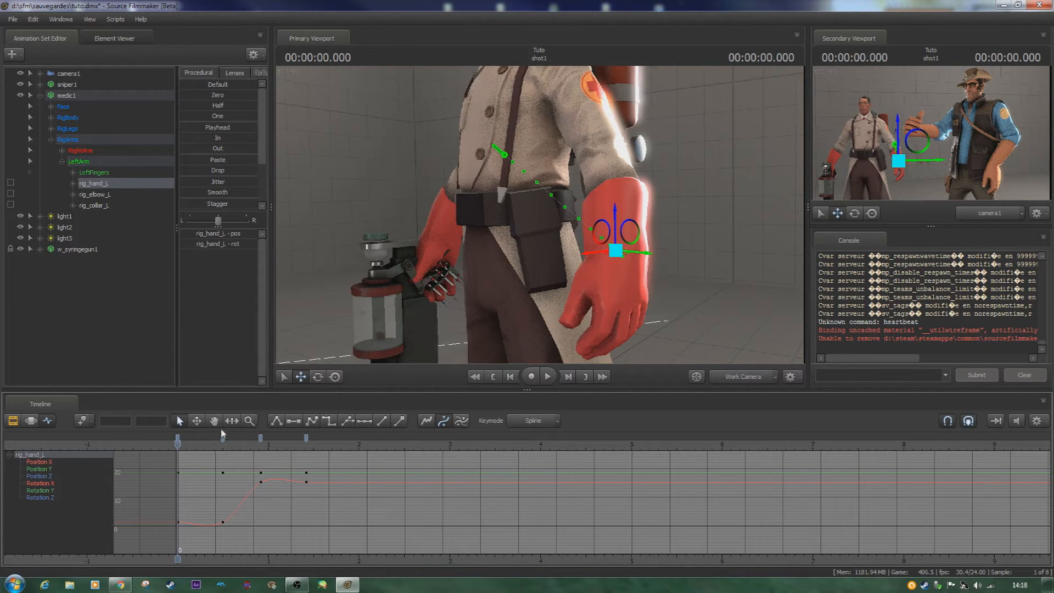
- Switch all rig_hand_L keyframes to linear tangents and play the shot to examine the motion
{"action": "left_click_drag", "start_coordinate": [178, 441], "coordinate": [306, 454]}
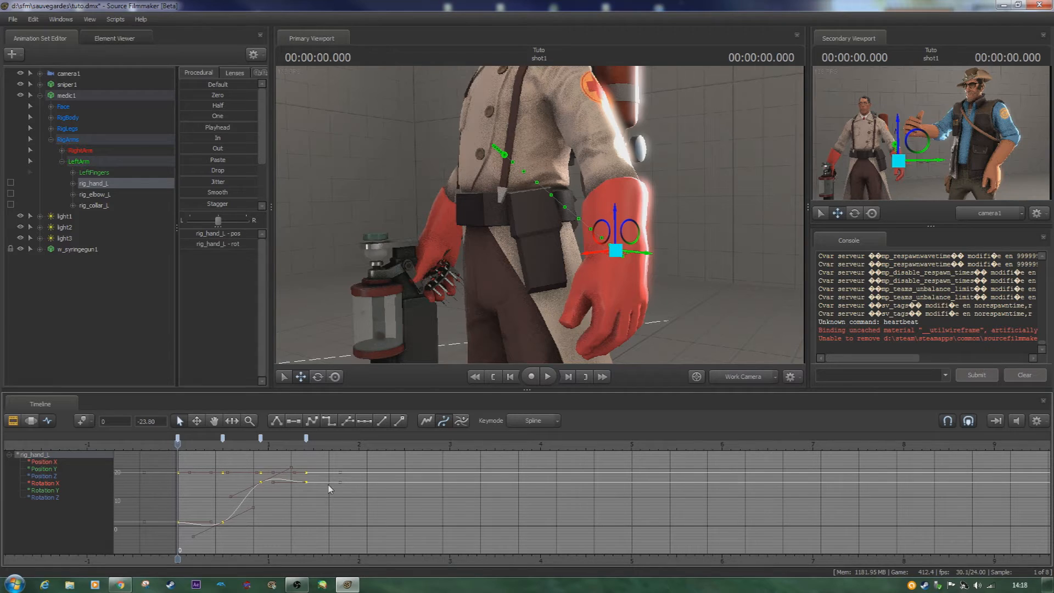
{"action": "left_click", "coordinate": [276, 420]}
{"action": "left_click", "coordinate": [239, 529]}
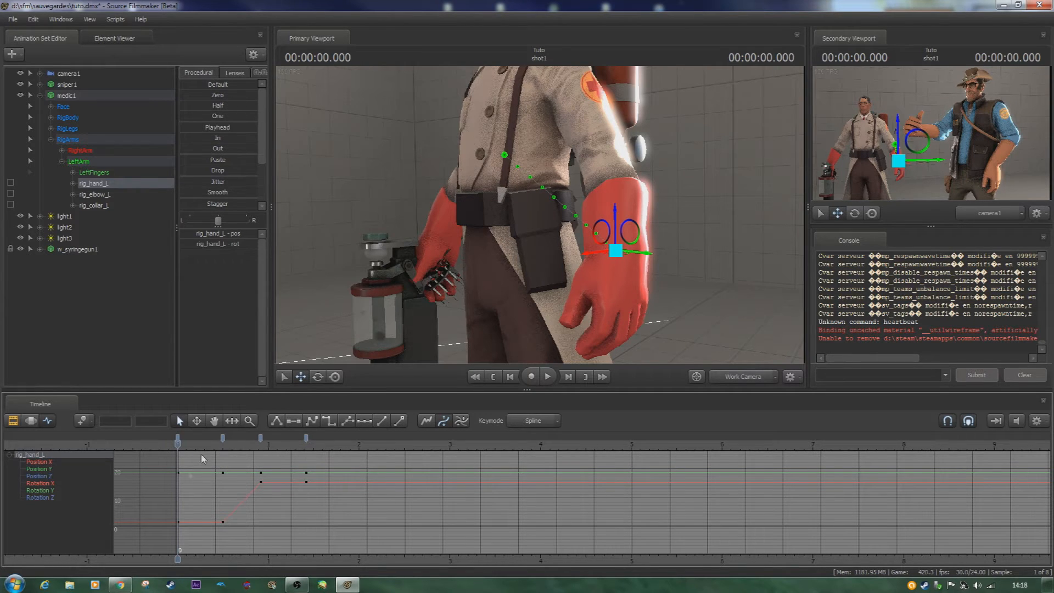
{"action": "key", "text": "space"}
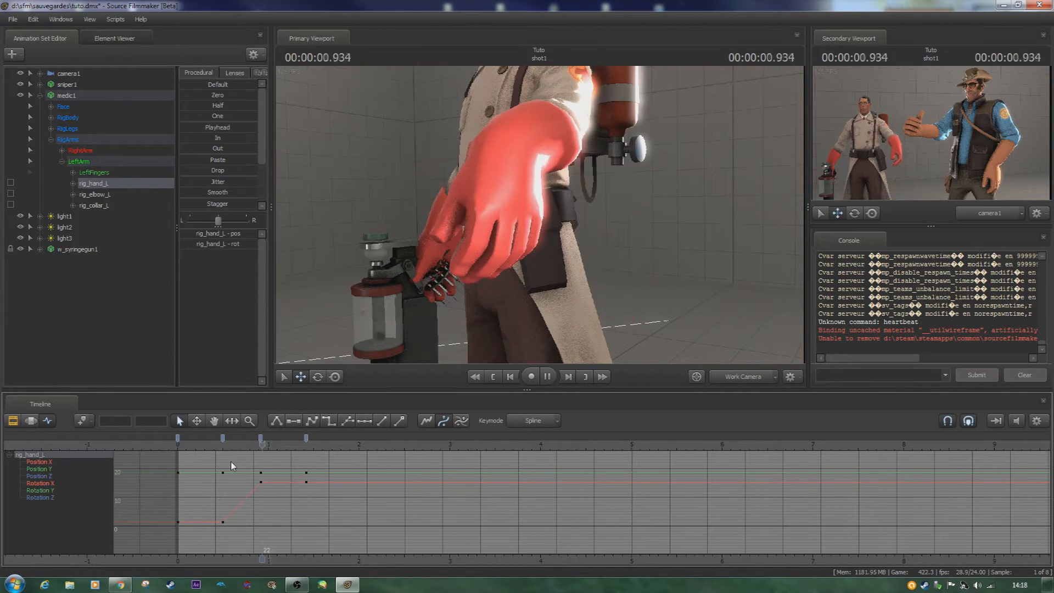
{"action": "key", "text": "space"}
{"action": "key", "text": "Home"}
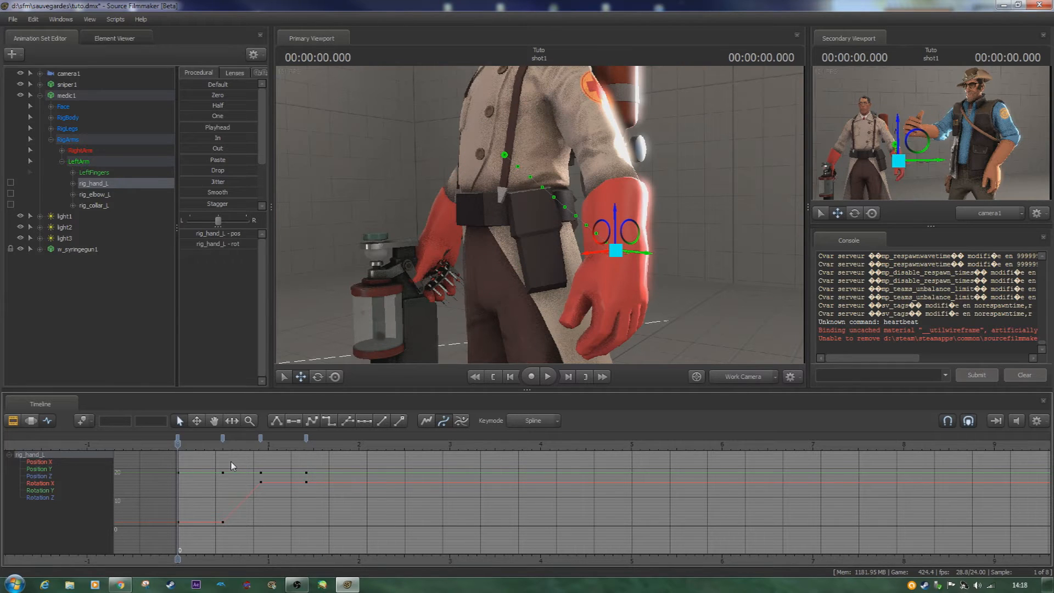
- Set all rig_hand_L keyframes back to spline tangents and play the shot from the start twice to compare the motion
{"action": "left_click", "coordinate": [306, 439]}
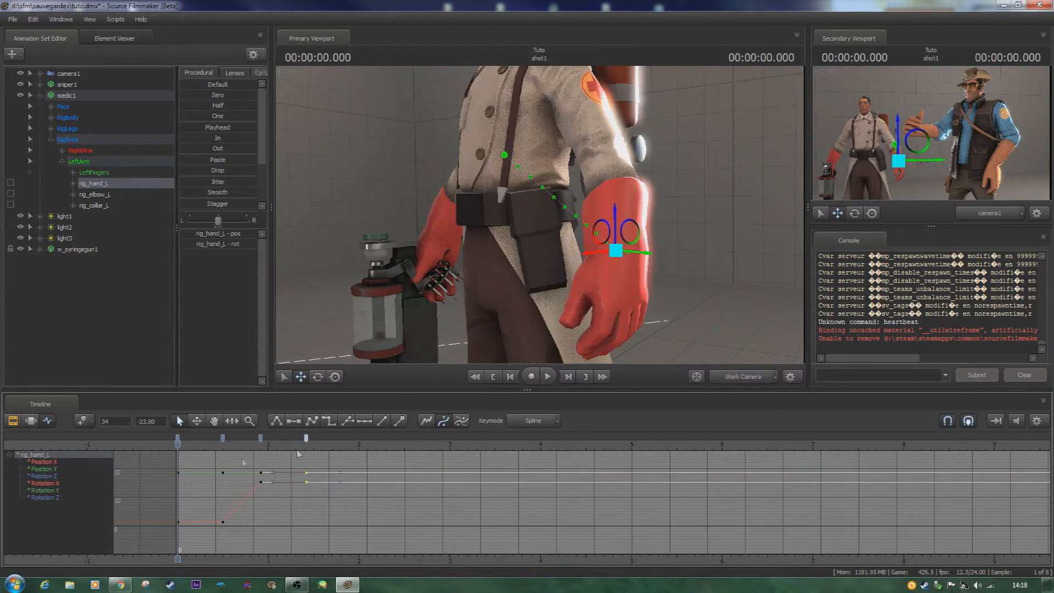
{"action": "left_click", "coordinate": [177, 439], "text": "shift"}
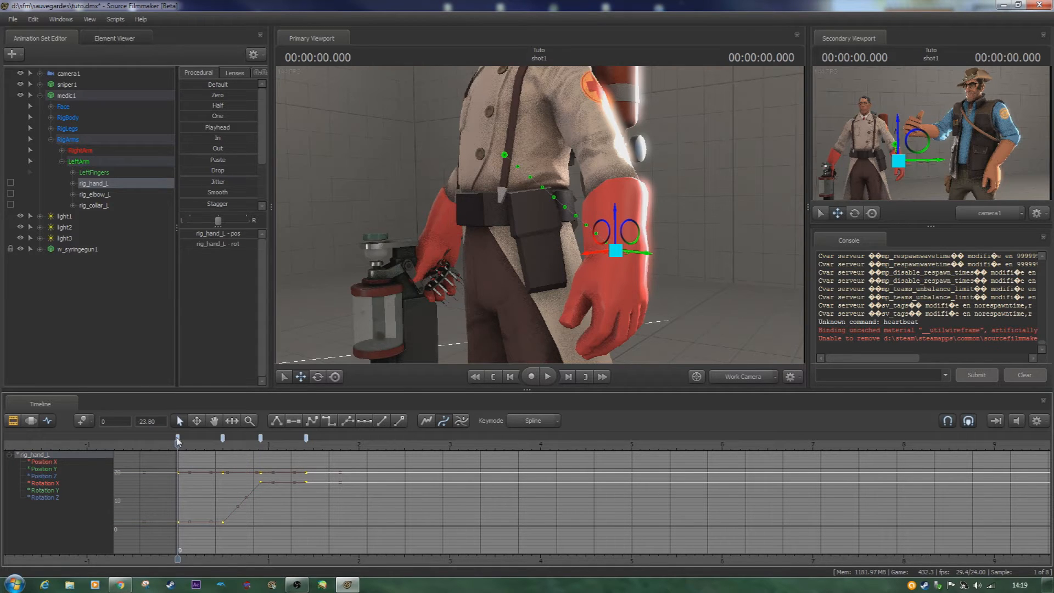
{"action": "left_click", "coordinate": [313, 420]}
{"action": "left_click", "coordinate": [240, 525]}
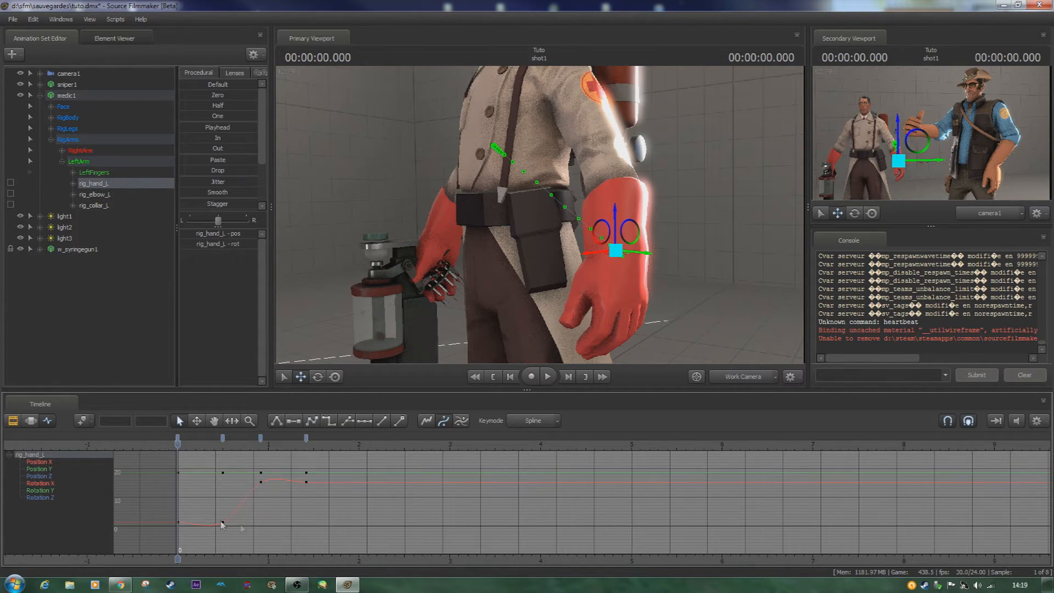
{"action": "key", "text": "space"}
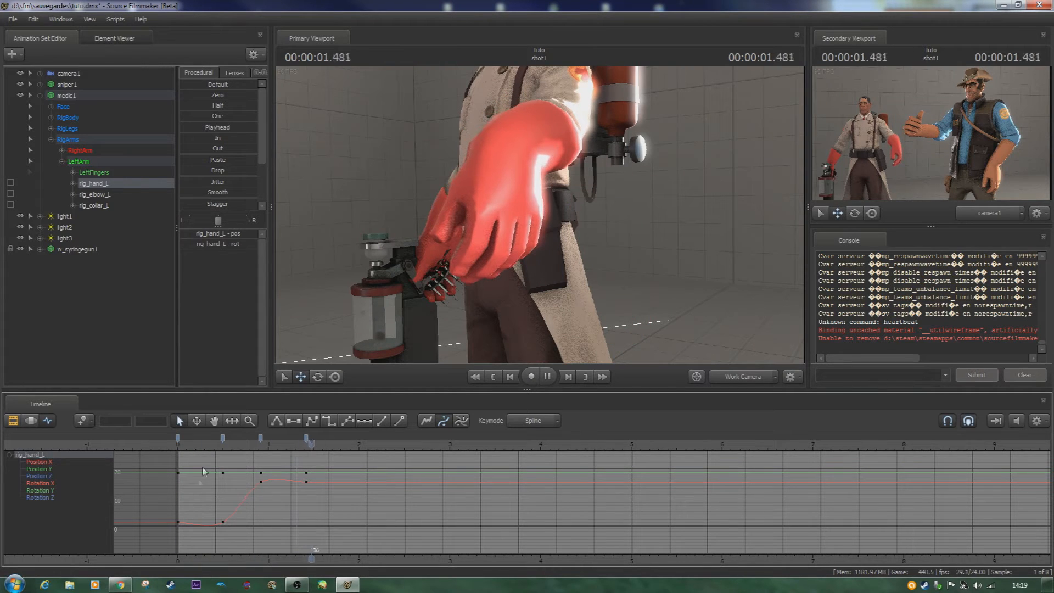
{"action": "key", "text": "space"}
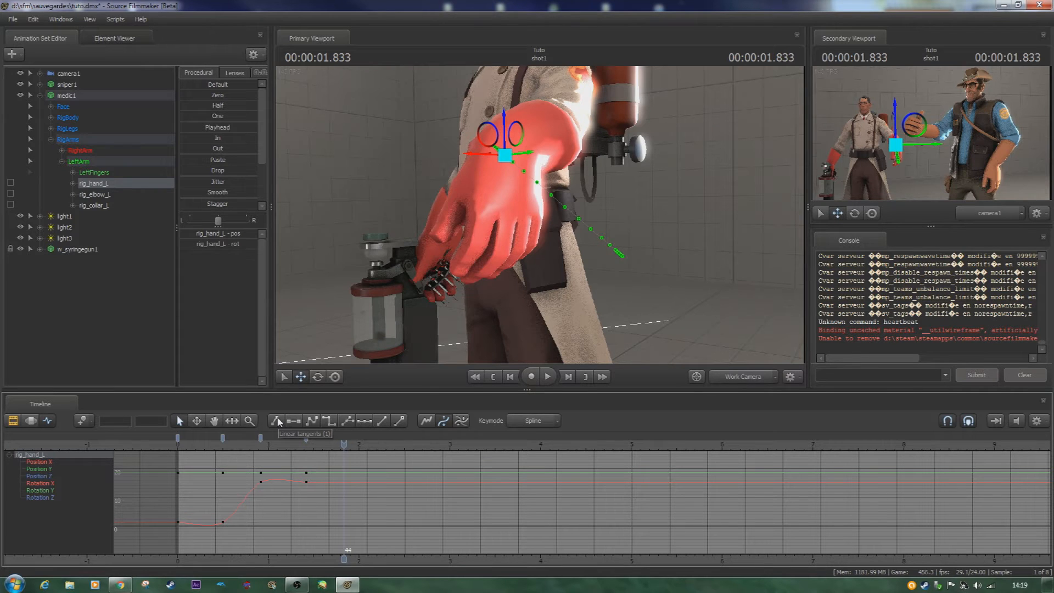
{"action": "key", "text": "Home"}
{"action": "key", "text": "space"}
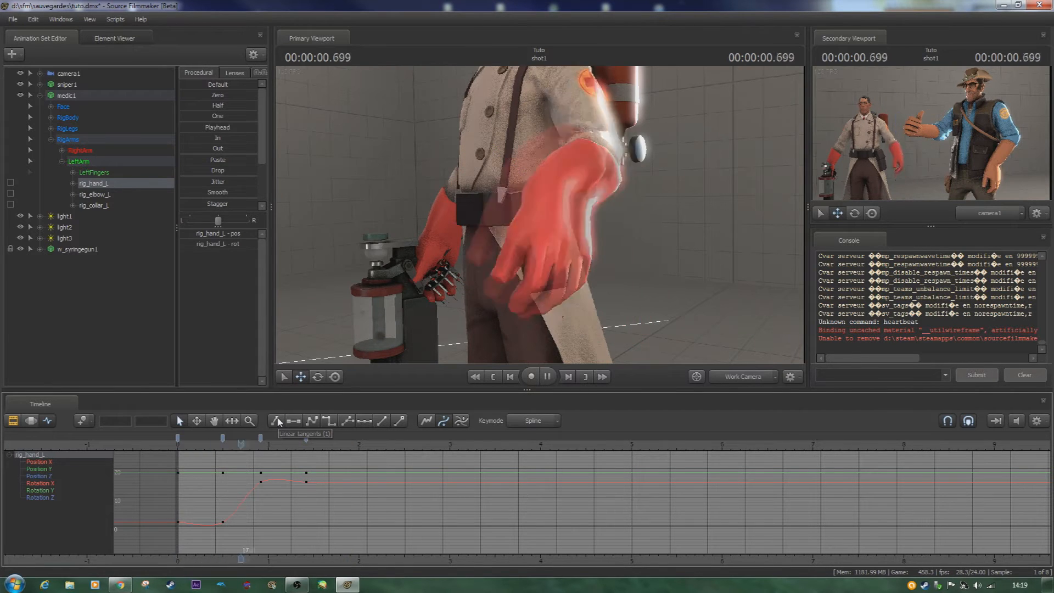
{"action": "key", "text": "space"}
{"action": "key", "text": "Home"}
- Open the primary viewport's progressive refinement settings and confirm them
{"action": "key", "text": "s"}
{"action": "left_click_drag", "start_coordinate": [516, 219], "coordinate": [600, 209]}
{"action": "key", "text": "a"}
{"action": "key", "text": "s"}
{"action": "key", "text": "w"}
{"action": "key", "text": "a"}
{"action": "right_click", "coordinate": [540, 213]}
{"action": "left_click", "coordinate": [575, 224]}
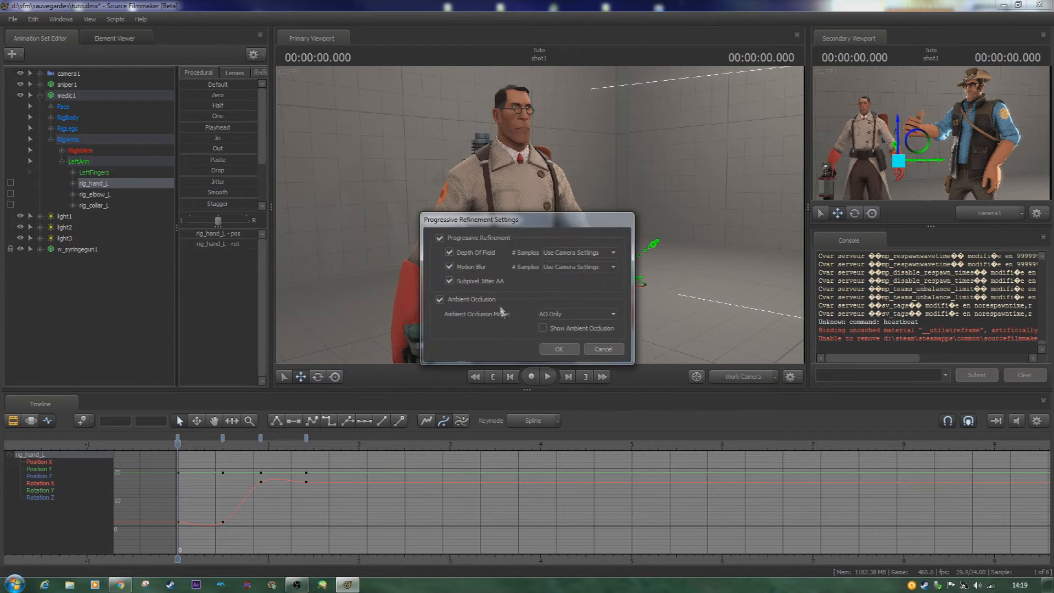
{"action": "left_click", "coordinate": [558, 349]}
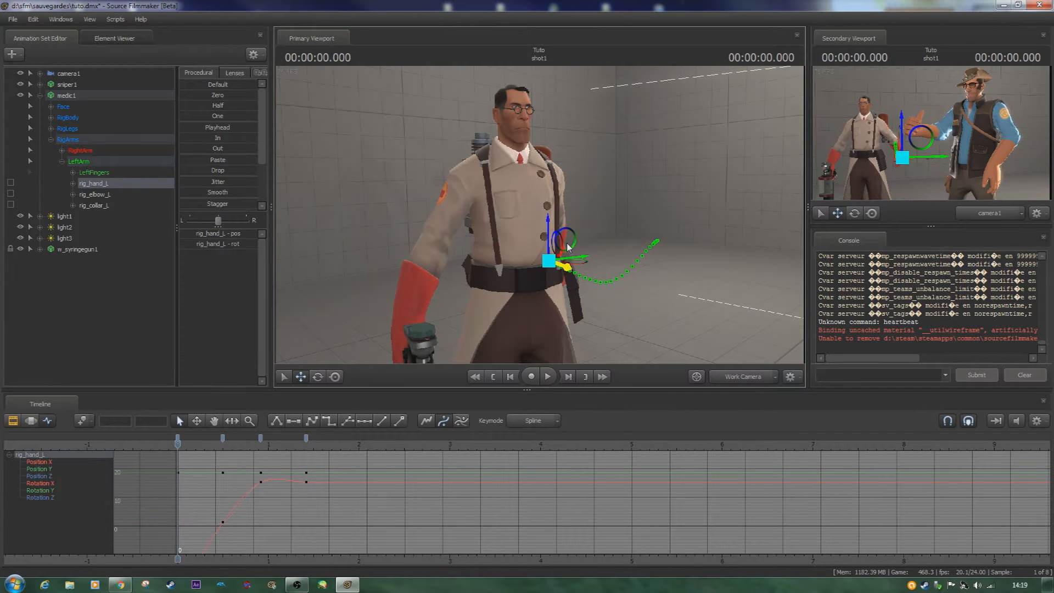
- Delete all rig_hand_L keyframes, including the one at frame 0 and those at frames 12 to 34
{"action": "key", "text": "w"}
{"action": "mouse_move", "coordinate": [509, 221]}
{"action": "left_mouse_down"}
{"action": "mouse_move", "coordinate": [455, 220]}
{"action": "mouse_move", "coordinate": [525, 211]}
{"action": "mouse_move", "coordinate": [497, 221]}
{"action": "mouse_move", "coordinate": [503, 241]}
{"action": "left_mouse_up"}
{"action": "key", "text": "s"}
{"action": "key", "text": "d"}
{"action": "key", "text": "s"}
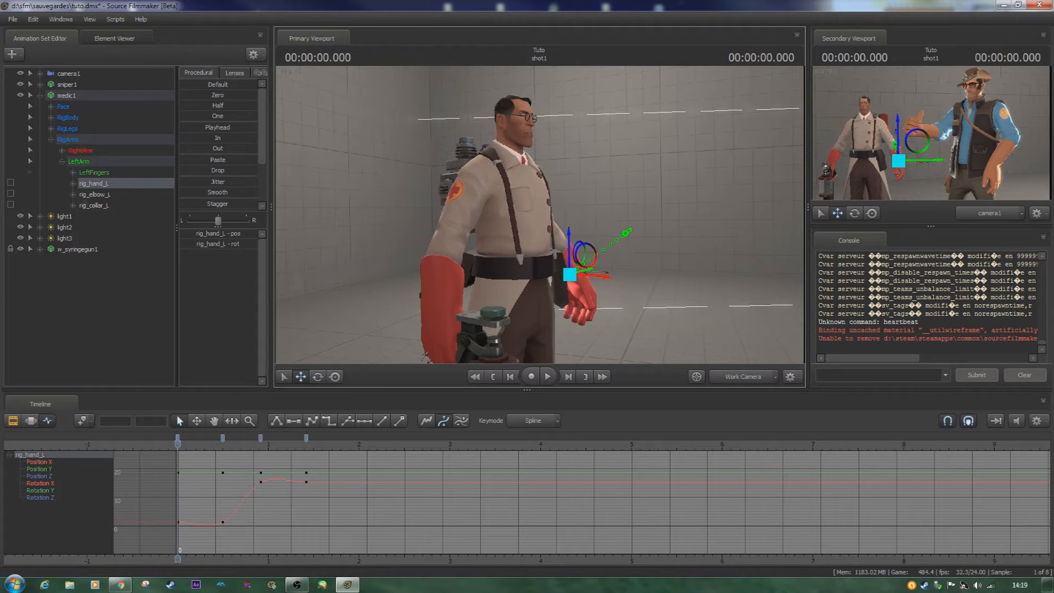
{"action": "left_click", "coordinate": [307, 437]}
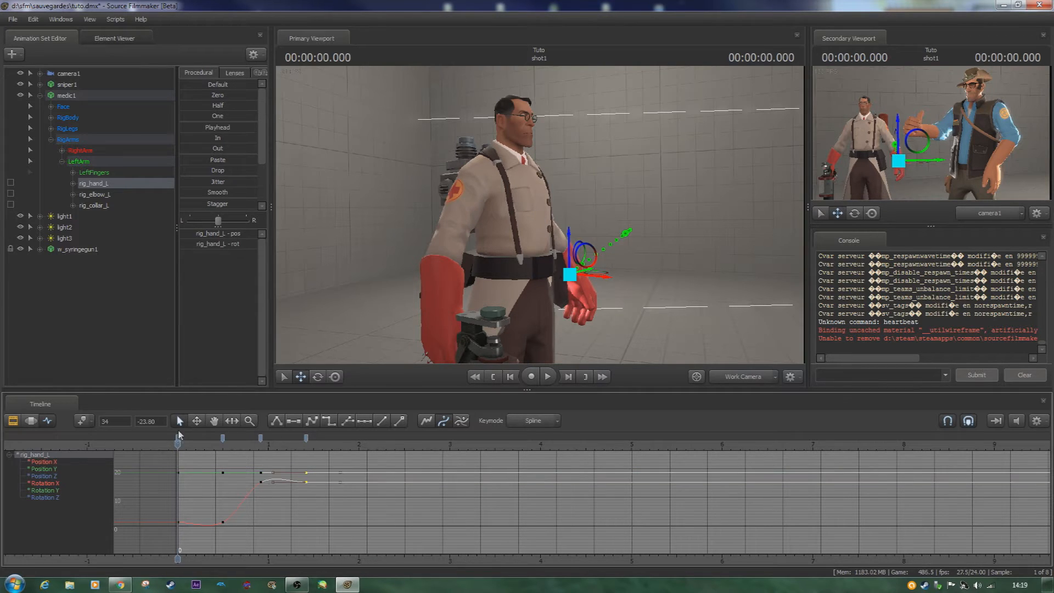
{"action": "left_click", "coordinate": [178, 439]}
{"action": "key", "text": "Delete"}
{"action": "left_click", "coordinate": [223, 438]}
{"action": "left_click", "coordinate": [306, 437], "text": "shift"}
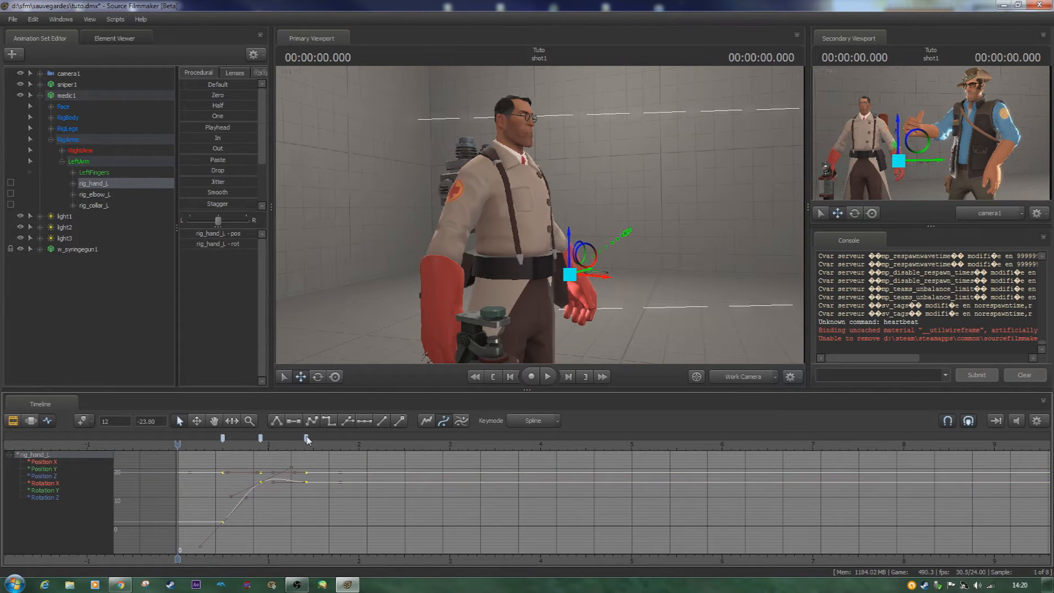
{"action": "key", "text": "Delete"}
- Select the medic's rig_pelvis and lower it at frame 0 into a crouching pose
{"action": "key", "text": "s"}
{"action": "left_click_drag", "start_coordinate": [450, 218], "coordinate": [540, 216]}
{"action": "key", "text": "ctrl"}
{"action": "left_click", "coordinate": [483, 220], "text": "ctrl"}
{"action": "key", "text": "ctrl"}
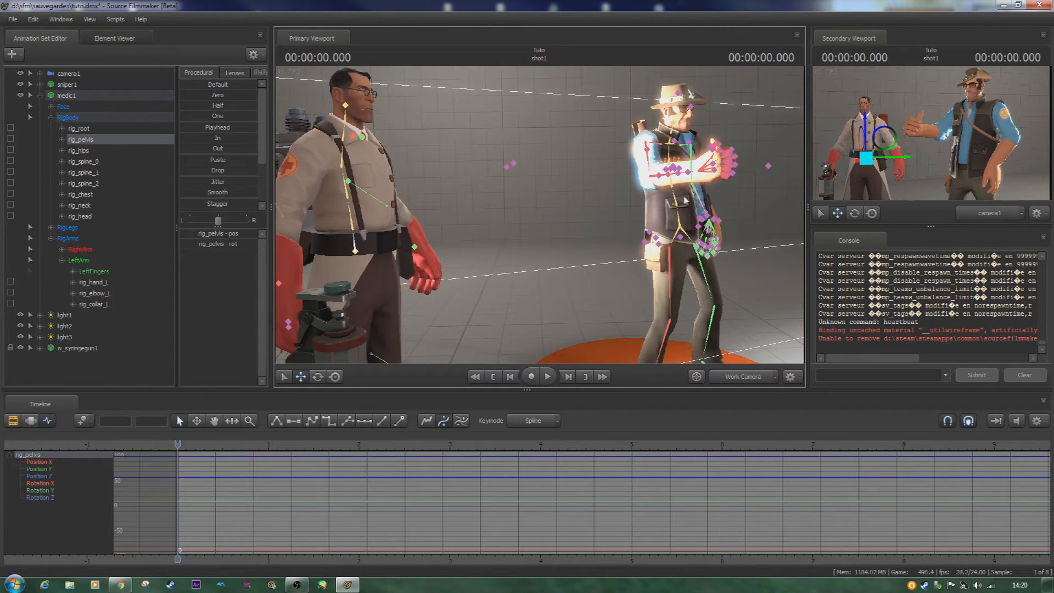
{"action": "left_click_drag", "start_coordinate": [516, 176], "coordinate": [540, 215]}
{"action": "left_click_drag", "start_coordinate": [472, 234], "coordinate": [462, 317]}
{"action": "key", "text": "s"}
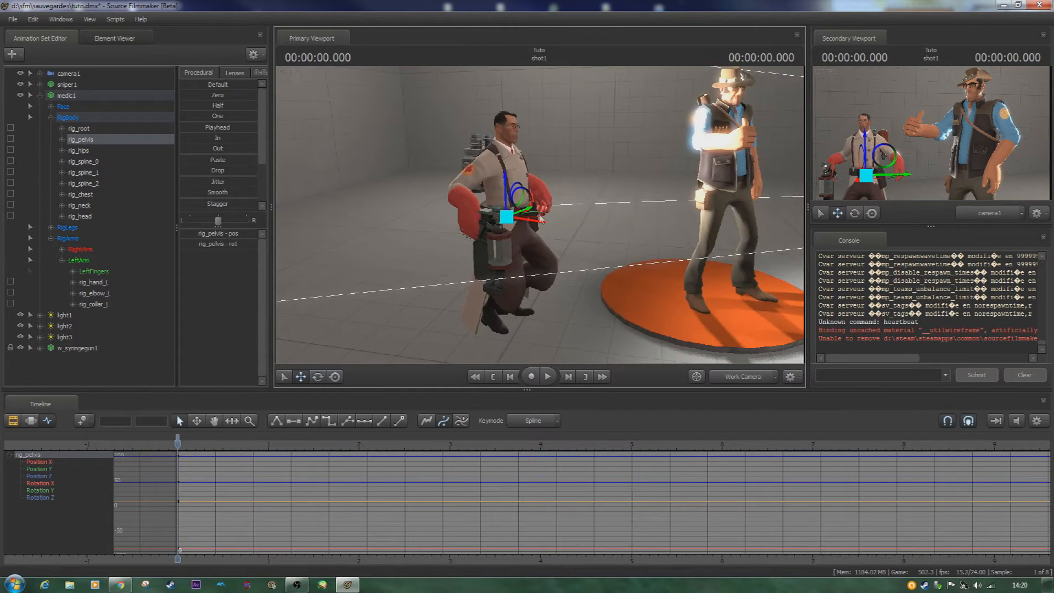
- Key rig_pelvis raised high at about 0.6 seconds and lowered into a landing pose at about 1.2 seconds
{"action": "left_click_drag", "start_coordinate": [220, 494], "coordinate": [234, 478], "text": "shift"}
{"action": "left_click_drag", "start_coordinate": [526, 199], "coordinate": [526, 133]}
{"action": "left_click_drag", "start_coordinate": [255, 458], "coordinate": [284, 451]}
{"action": "left_click_drag", "start_coordinate": [525, 137], "coordinate": [531, 188]}
- Play on to frame 42 and raise rig_pelvis slightly there so the medic stands upright
{"action": "key", "text": "space"}
{"action": "key", "text": "space"}
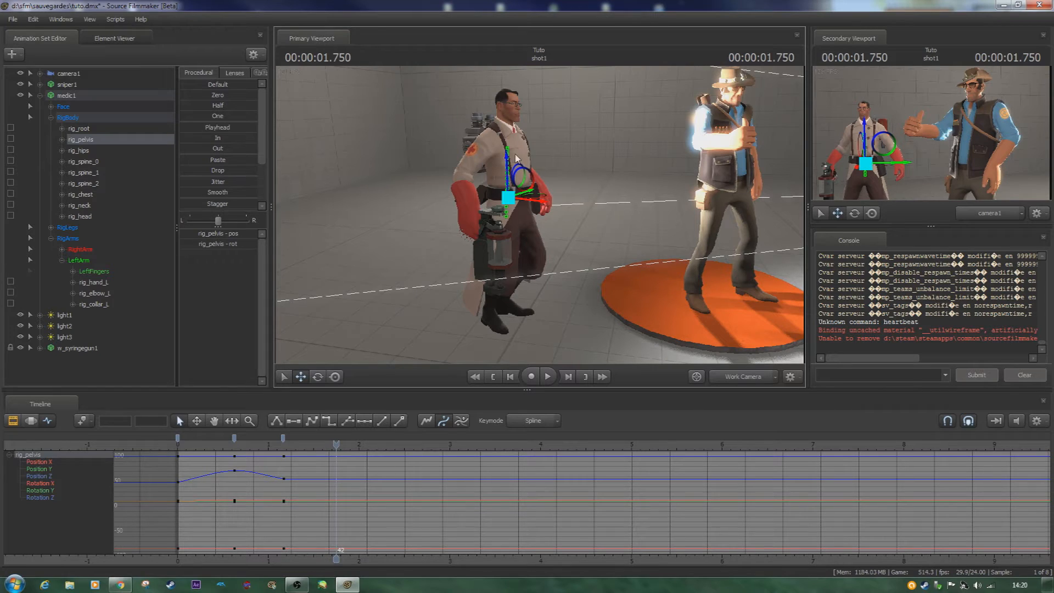
{"action": "left_click_drag", "start_coordinate": [506, 163], "coordinate": [506, 157]}
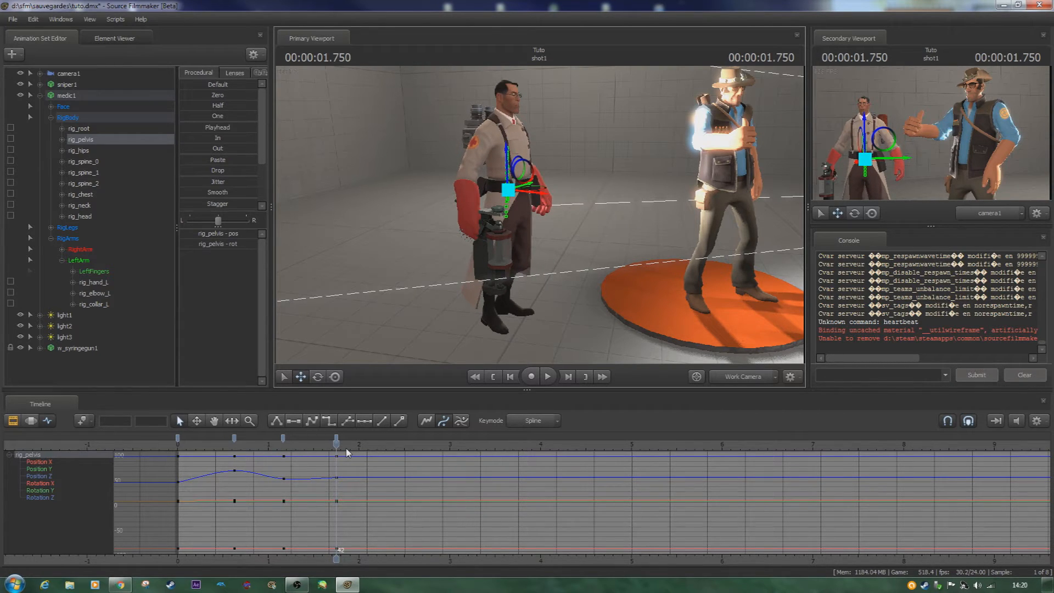
- Try to shift rig_pelvis toward the sniper at frame 53, and undo the shift
{"action": "key", "text": "space"}
{"action": "left_click", "coordinate": [336, 444]}
{"action": "scroll", "coordinate": [336, 444], "scroll_direction": "up", "scroll_amount": 4}
{"action": "key", "text": "space"}
{"action": "key", "text": "space"}
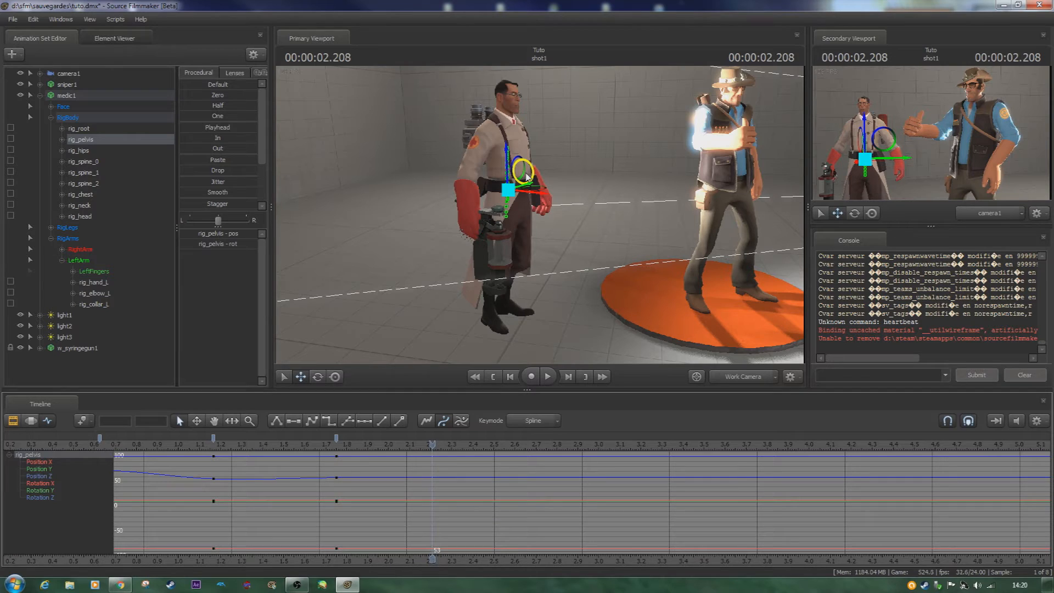
{"action": "left_click_drag", "start_coordinate": [526, 175], "coordinate": [543, 182]}
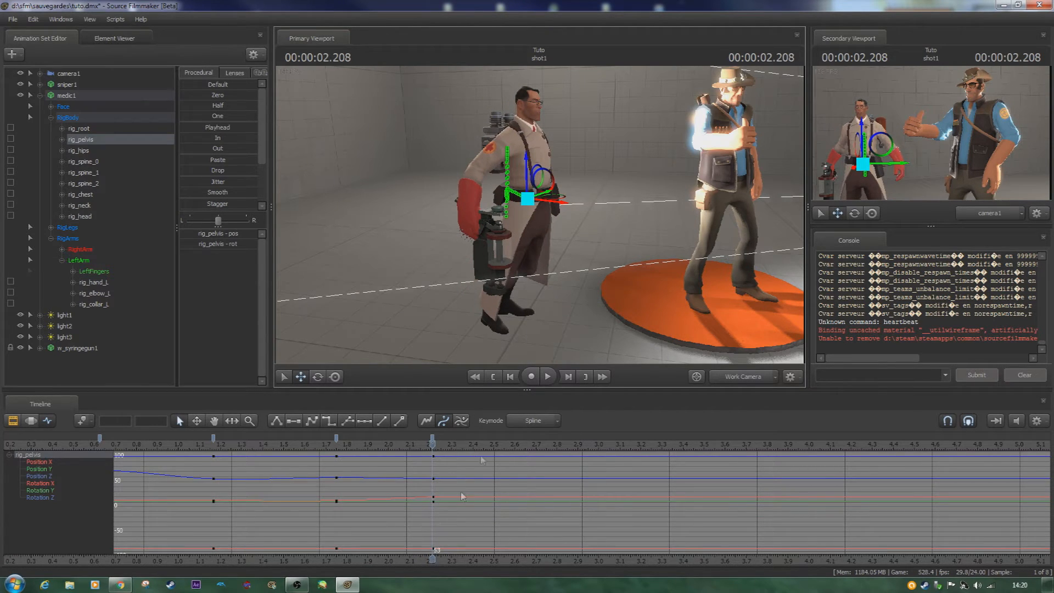
{"action": "key", "text": "ctrl+z"}
{"action": "key", "text": "ctrl+z"}
- Play the medic's jump from the start of the shot to examine the pelvis motion
{"action": "scroll", "coordinate": [436, 493], "scroll_direction": "down", "scroll_amount": 4}
{"action": "key", "text": "Home"}
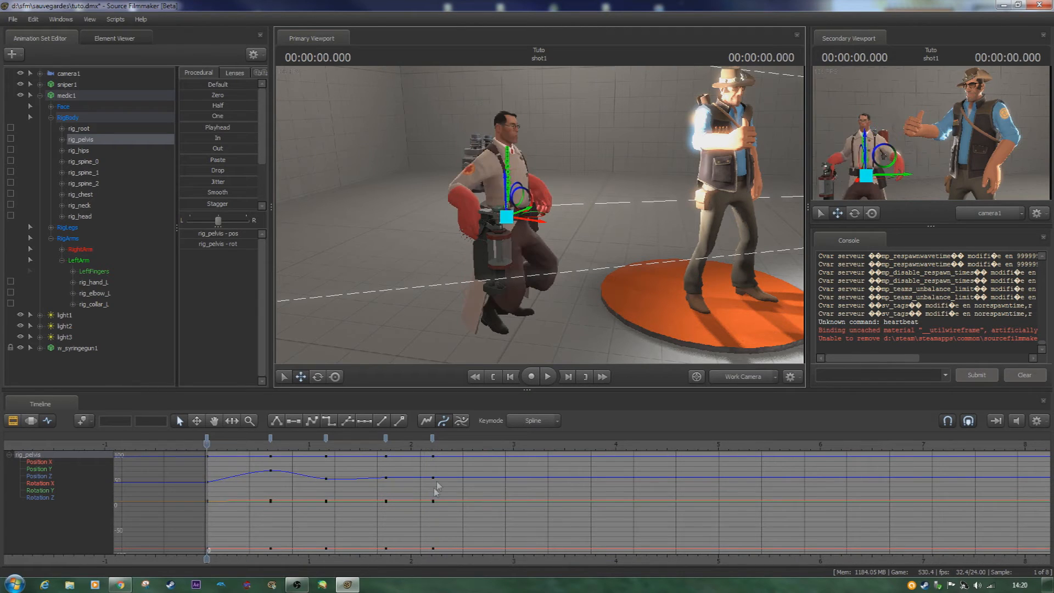
{"action": "key", "text": "space"}
{"action": "key", "text": "space"}
- Select all rig_pelvis keyframes and shift them 14 frames later
{"action": "left_click", "coordinate": [207, 438]}
{"action": "left_click", "coordinate": [432, 439]}
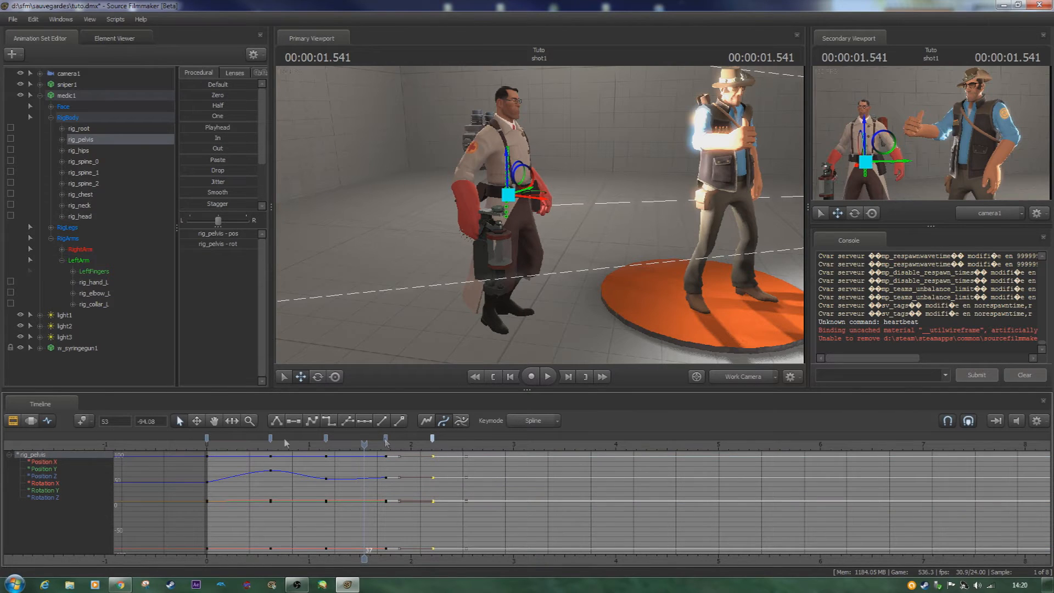
{"action": "left_click", "coordinate": [207, 438], "text": "shift"}
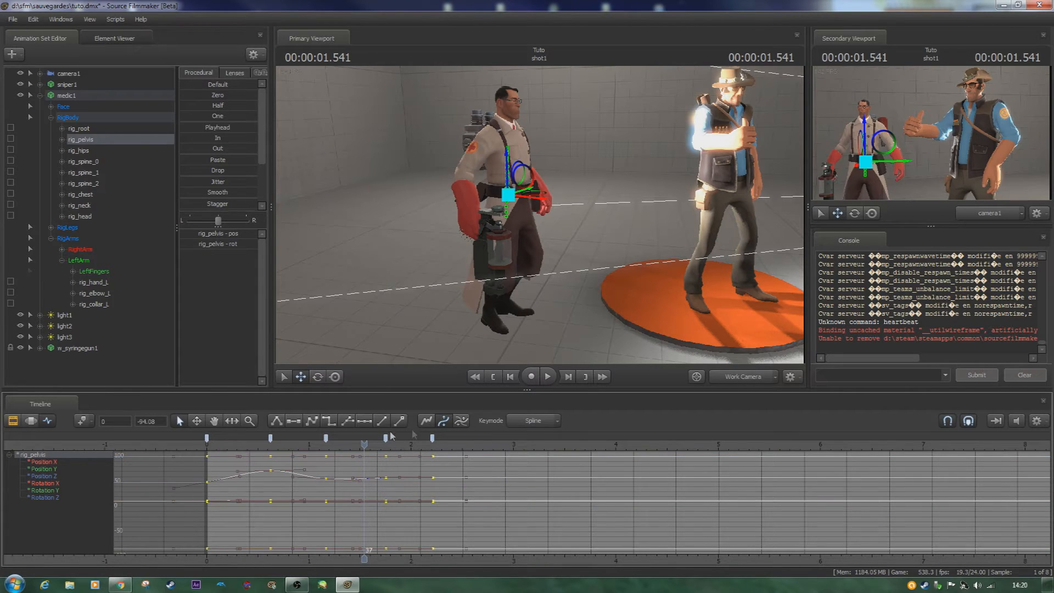
{"action": "left_click_drag", "start_coordinate": [385, 439], "coordinate": [447, 439]}
{"action": "left_click", "coordinate": [424, 523]}
- Raise rig_pelvis at frame 0 so the medic starts from a standing pose before crouching
{"action": "key", "text": "Home"}
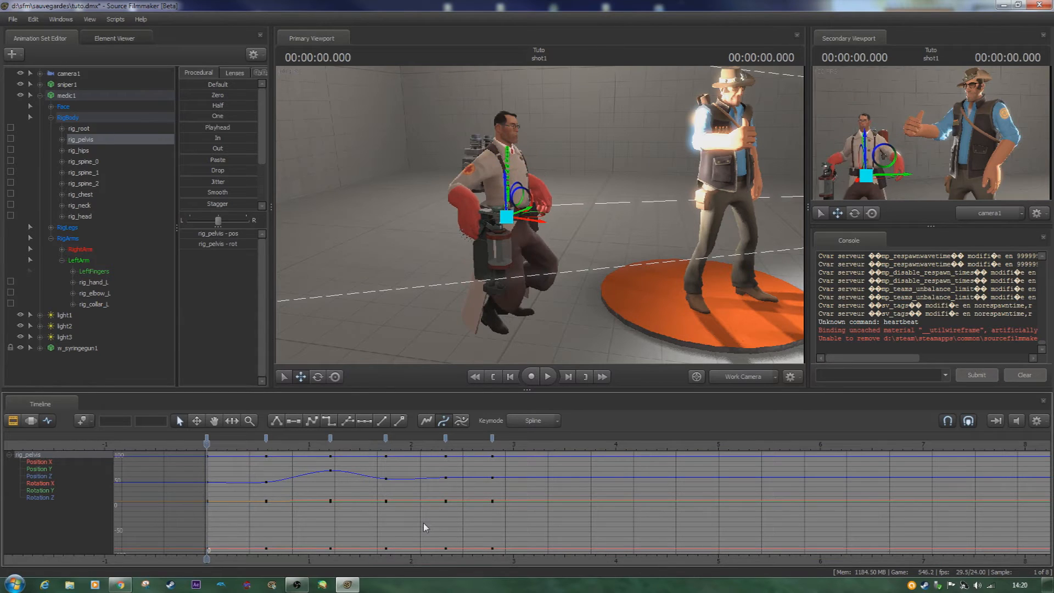
{"action": "scroll", "coordinate": [337, 568], "scroll_direction": "up", "scroll_amount": 3}
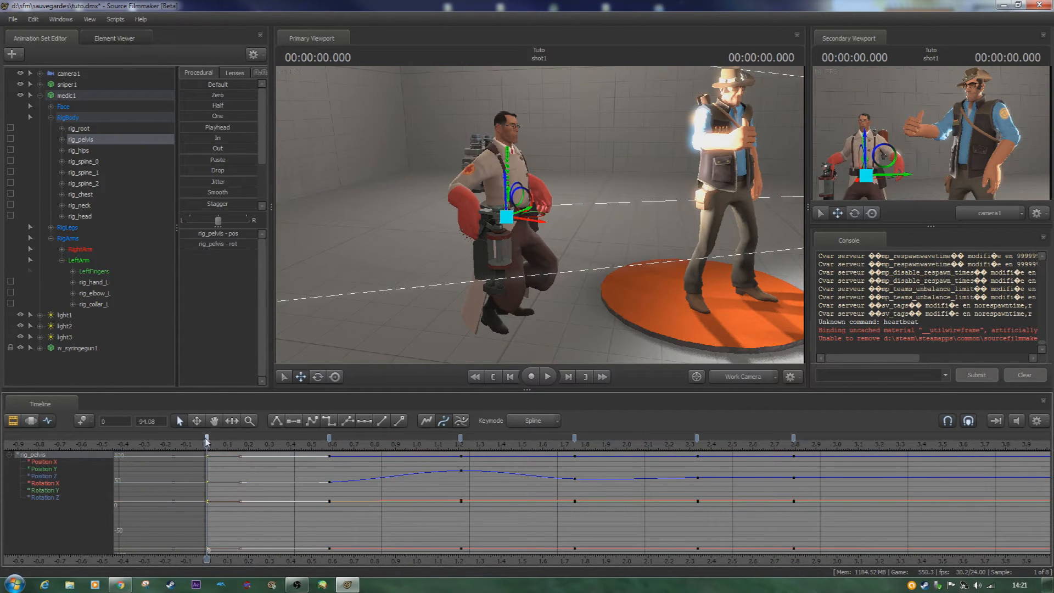
{"action": "left_click_drag", "start_coordinate": [504, 199], "coordinate": [501, 172]}
- Play back the medic's complete jump several times to examine the crouch, leap and landing
{"action": "key", "text": "space"}
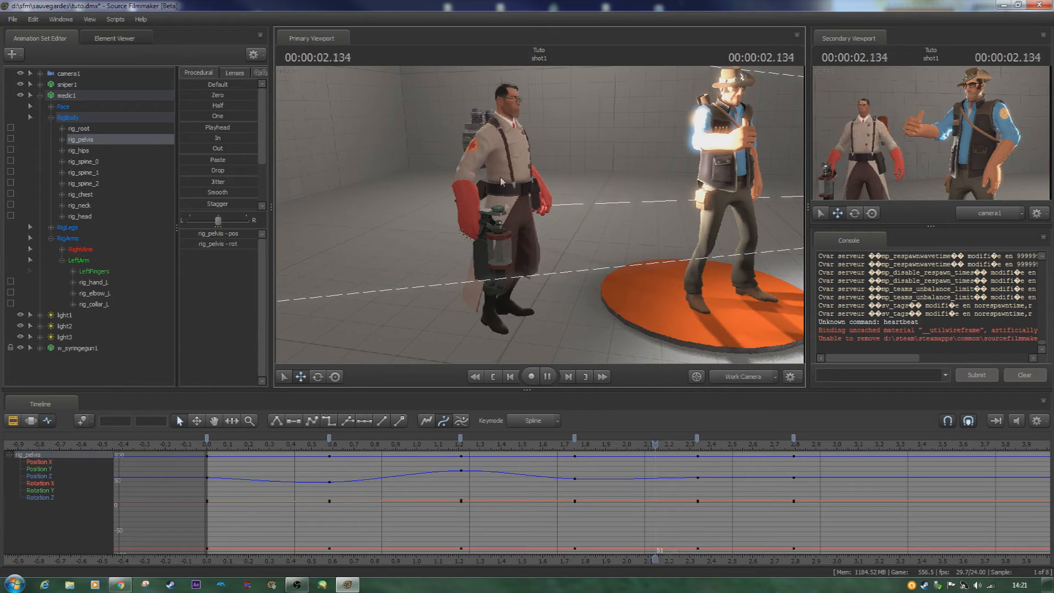
{"action": "key", "text": "space"}
{"action": "key", "text": "space"}
{"action": "key", "text": "space"}
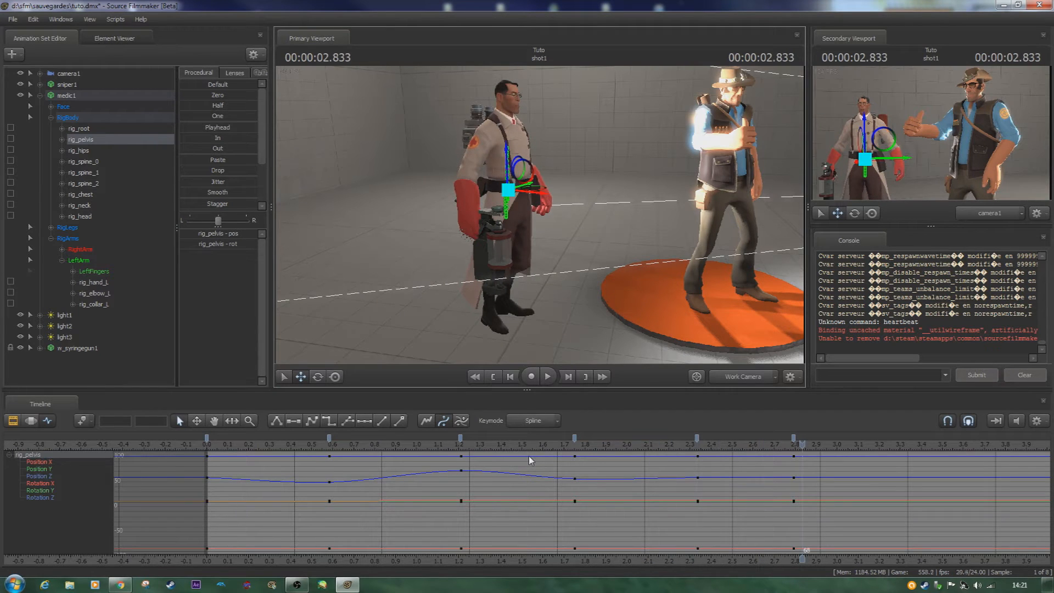
{"action": "key", "text": "space"}
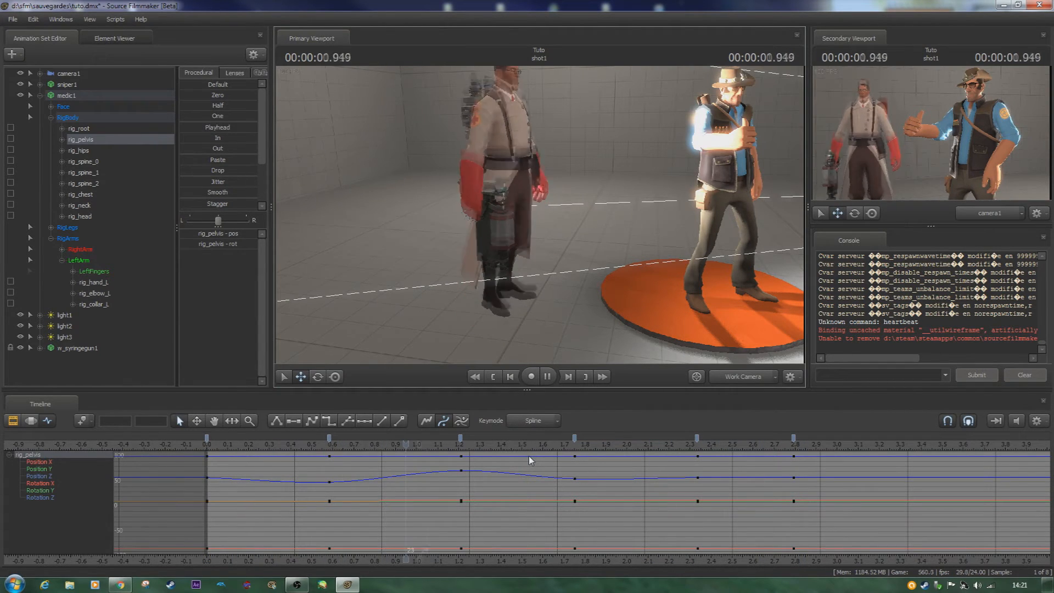
{"action": "key", "text": "space"}
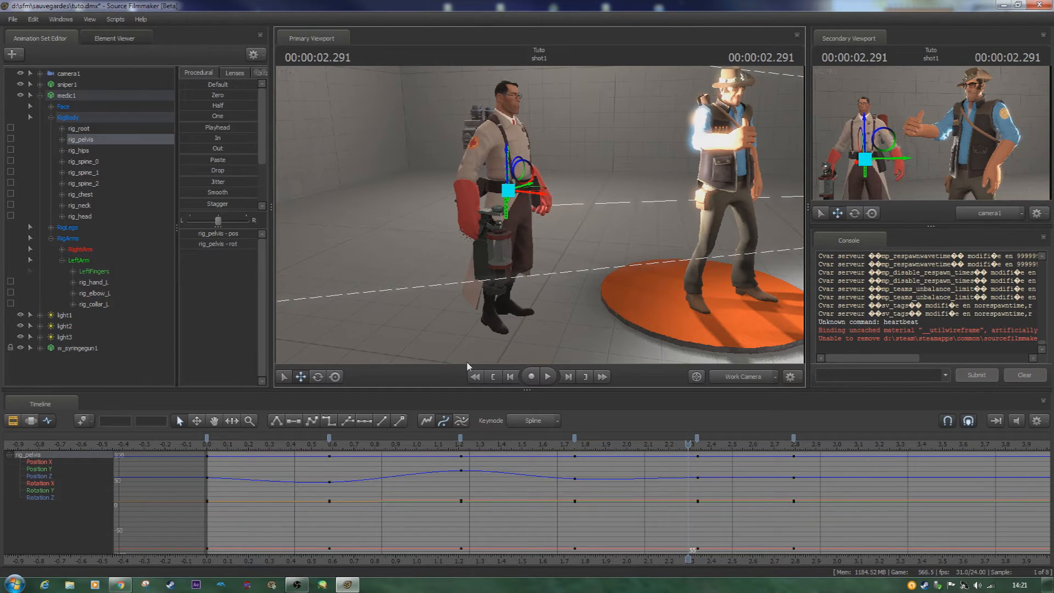
- Select all rig_pelvis keyframes from frame 0 to frame 67 and delete them
{"action": "left_click", "coordinate": [207, 434]}
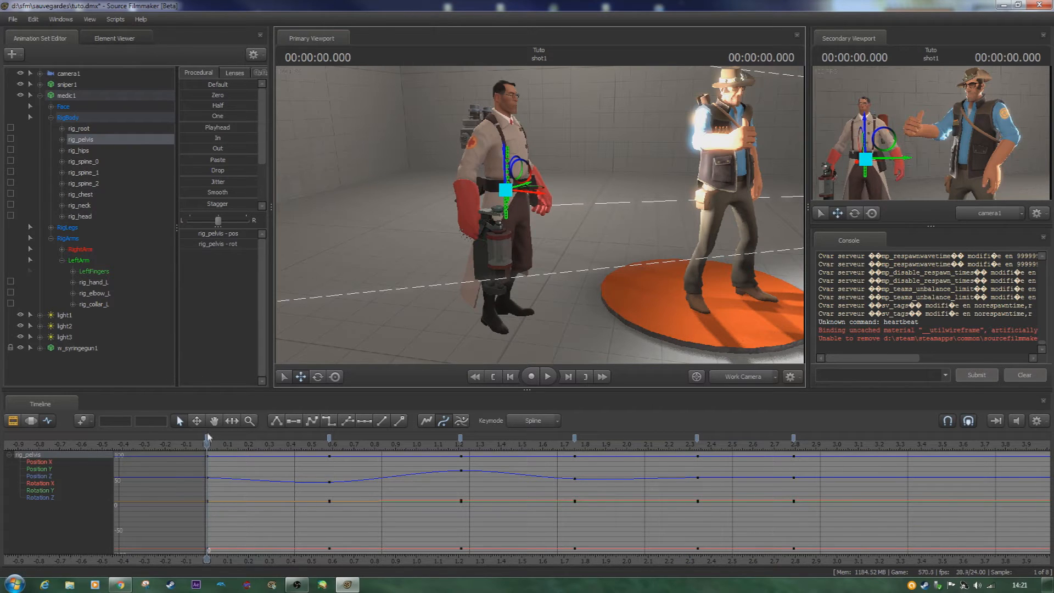
{"action": "left_click", "coordinate": [794, 438]}
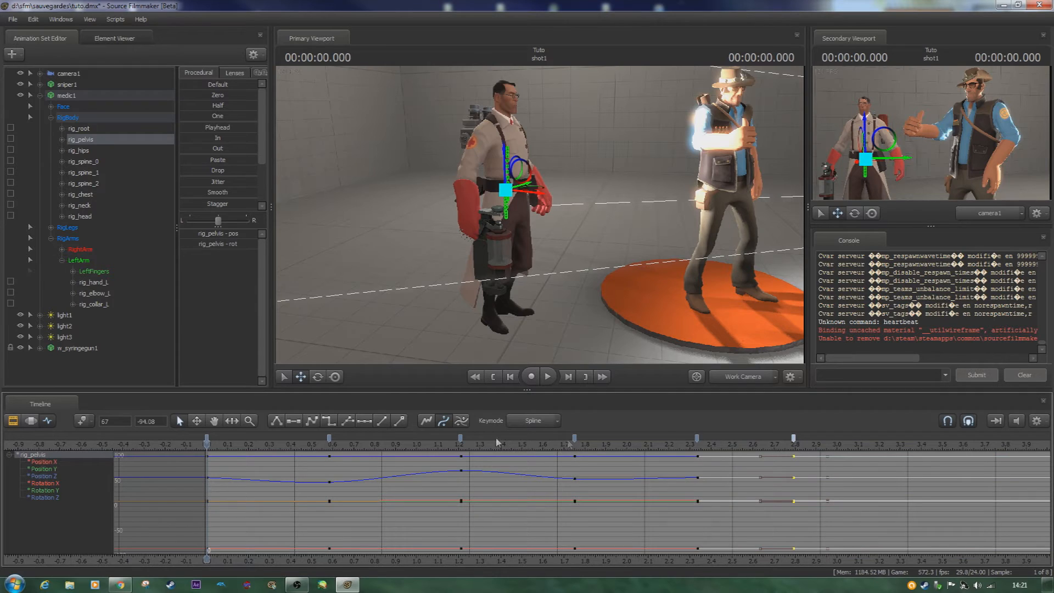
{"action": "left_click", "coordinate": [212, 439], "text": "shift"}
{"action": "key", "text": "Delete"}
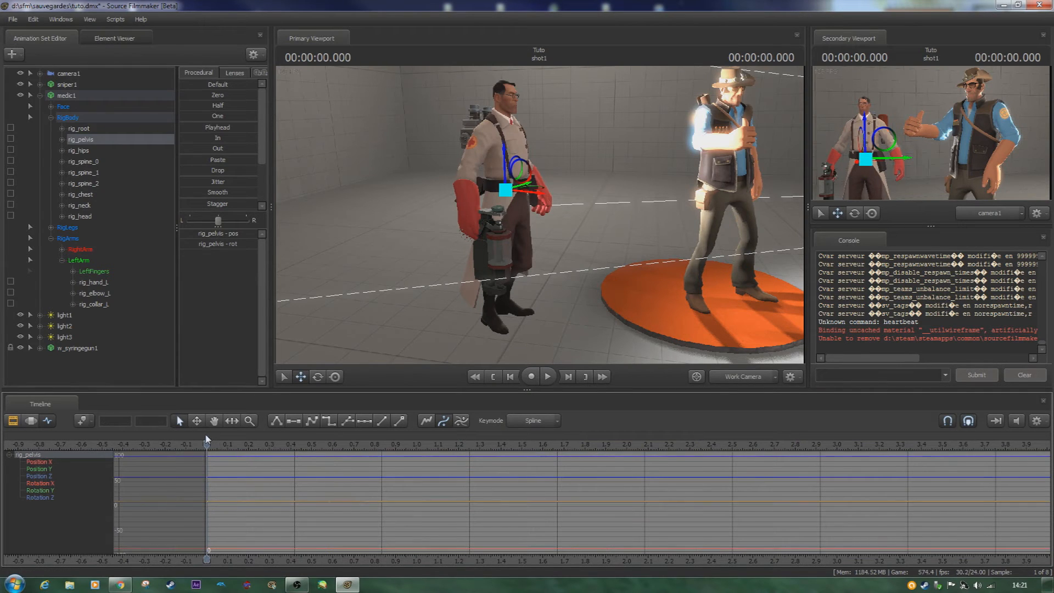
- Switch the timeline to the Motion Editor and frame the medic's upper body closer in the primary viewport
{"action": "left_click", "coordinate": [33, 421]}
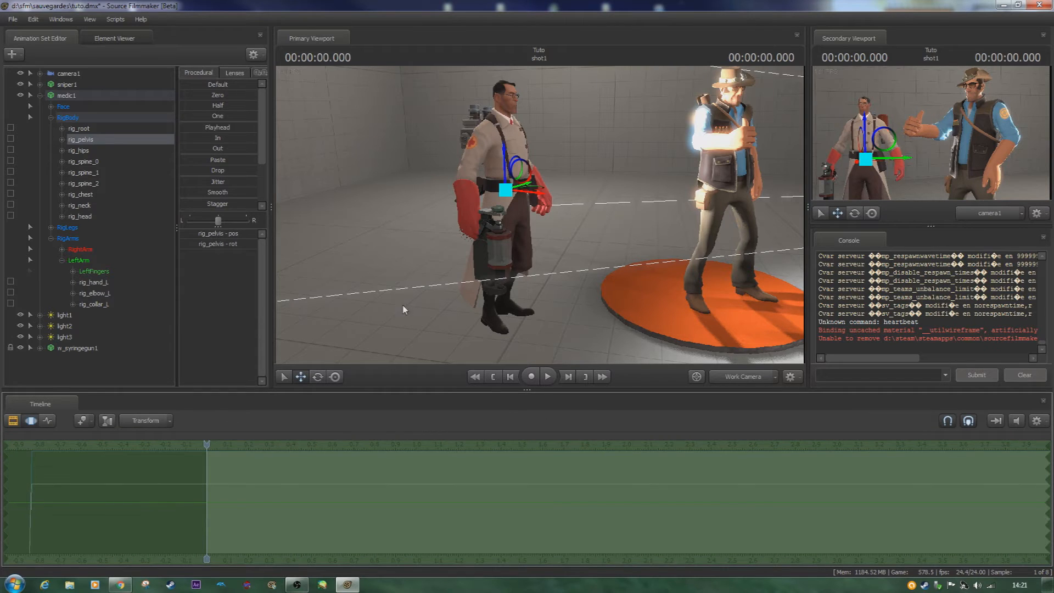
{"action": "left_click_drag", "start_coordinate": [465, 193], "coordinate": [562, 233]}
{"action": "key", "text": "w"}
{"action": "key", "text": "s"}
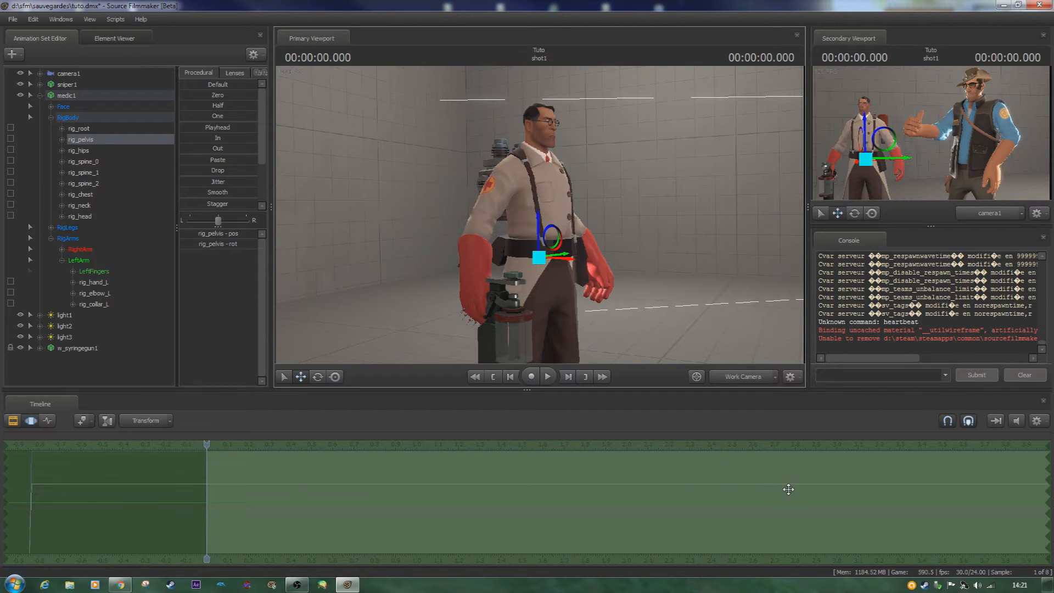
- Restrict the time selection to about 0.25–0.5 s, and expand it back to the entire timeline
{"action": "left_click", "coordinate": [5, 506]}
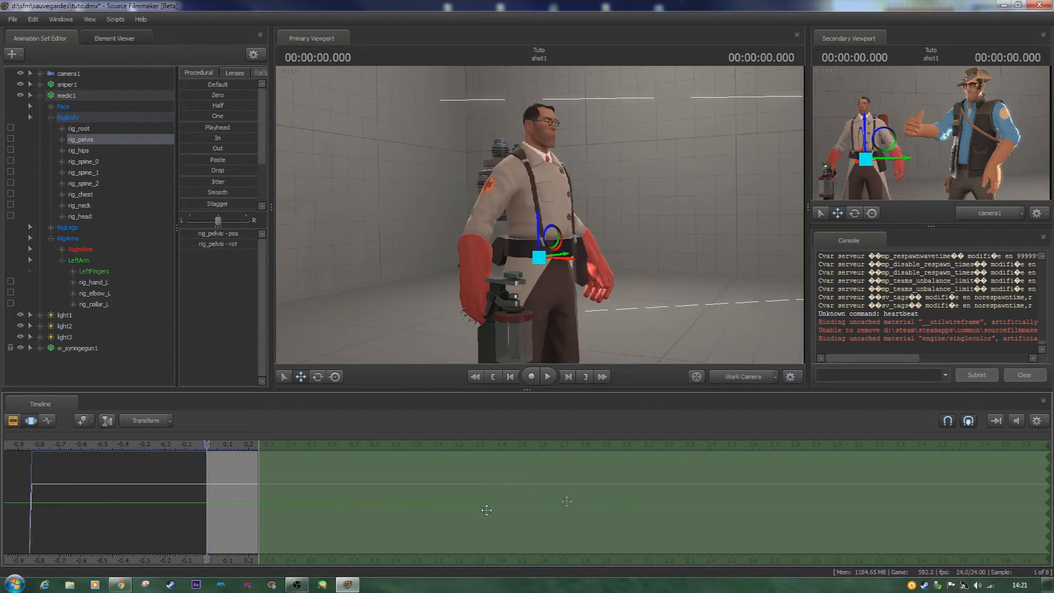
{"action": "left_click_drag", "start_coordinate": [1043, 476], "coordinate": [312, 476]}
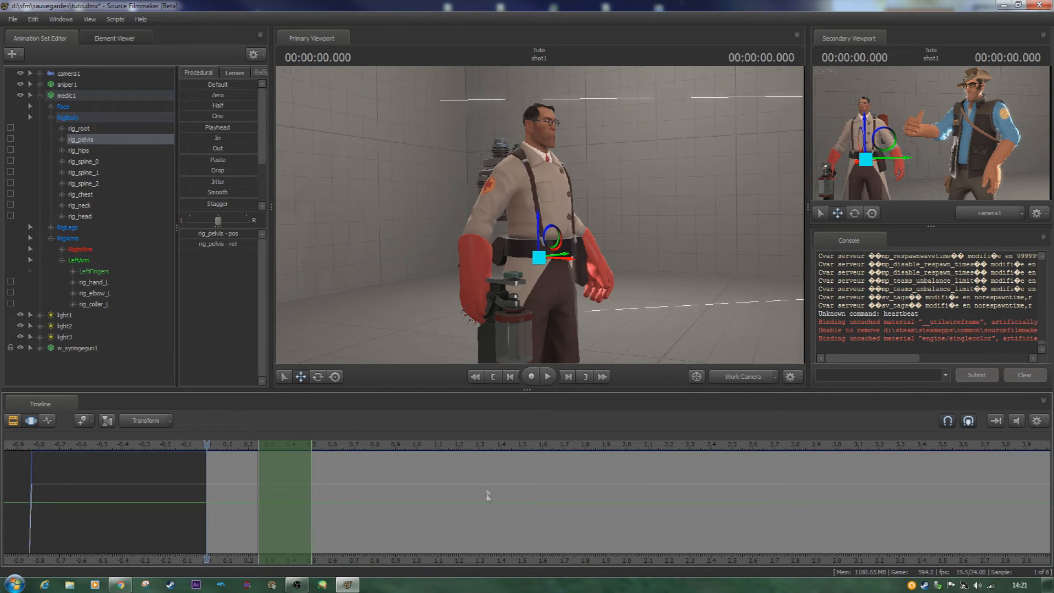
{"action": "key", "text": "ctrl+a"}
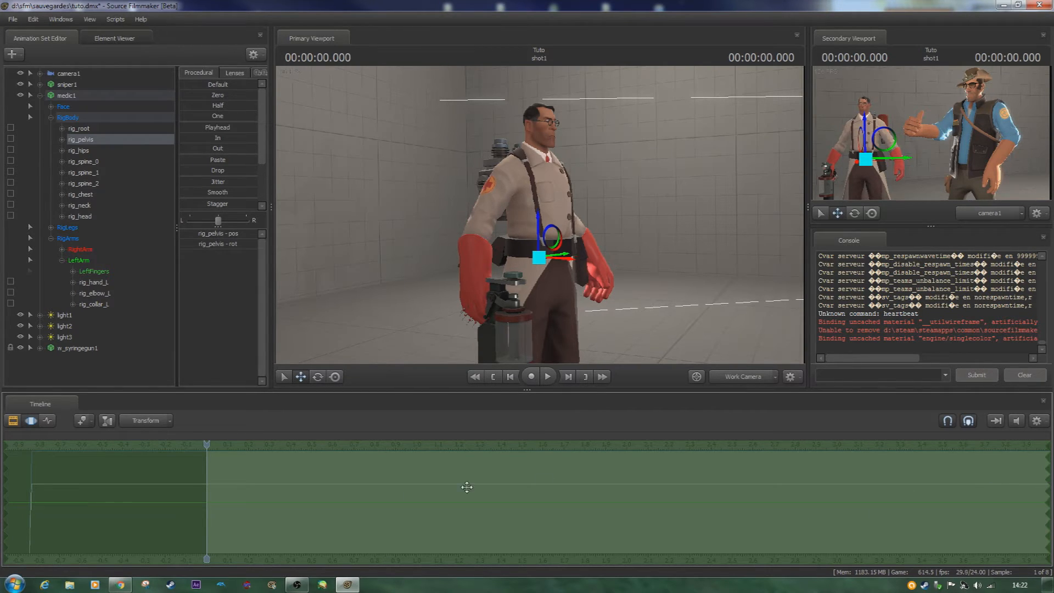
- Limit the time selection to about 0.08–0.29 s and lower rig_pelvis into a crouch with the playhead at 0.083 s
{"action": "left_click_drag", "start_coordinate": [5, 489], "coordinate": [141, 493]}
{"action": "left_click_drag", "start_coordinate": [6, 497], "coordinate": [357, 515]}
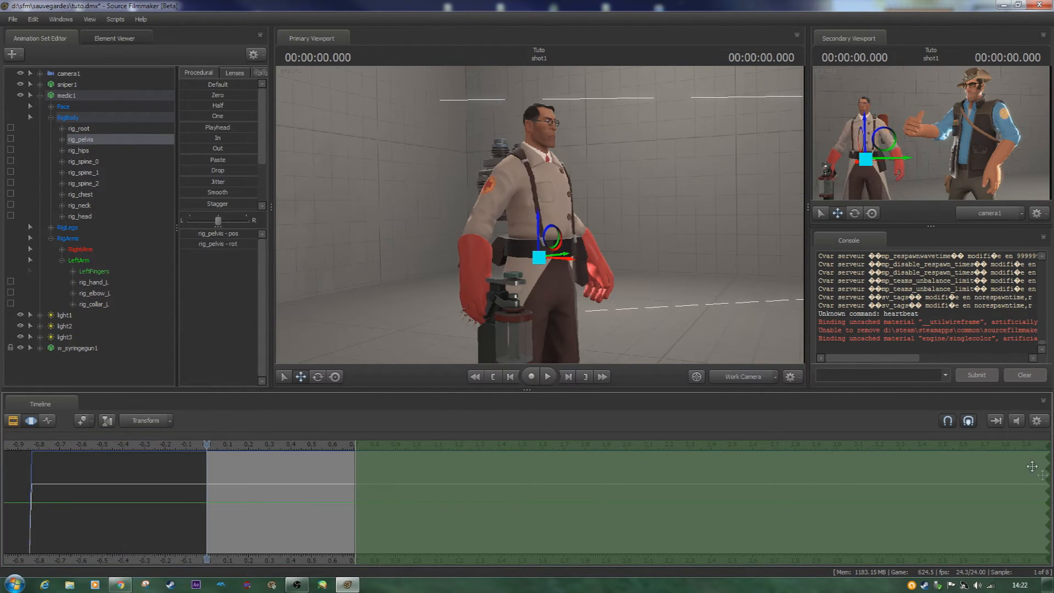
{"action": "mouse_move", "coordinate": [1047, 474]}
{"action": "left_mouse_down"}
{"action": "mouse_move", "coordinate": [242, 472]}
{"action": "mouse_move", "coordinate": [224, 445]}
{"action": "left_mouse_up"}
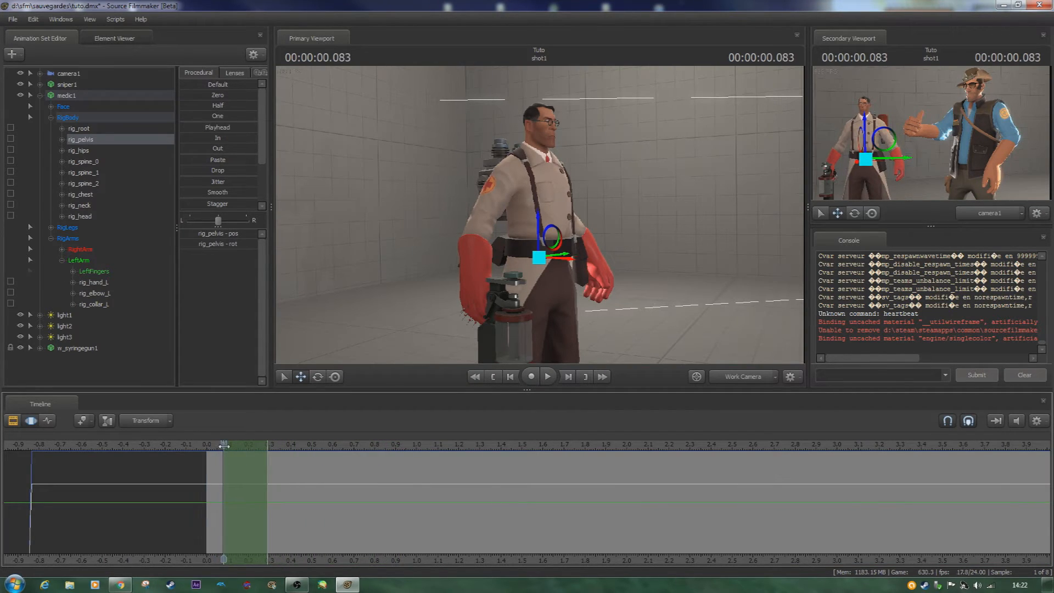
{"action": "left_click_drag", "start_coordinate": [563, 248], "coordinate": [565, 297]}
- Play the shot from frame 0 repeatedly to examine how the medic enters and leaves the crouch without falloff
{"action": "scroll", "coordinate": [261, 503], "scroll_direction": "up", "scroll_amount": 3}
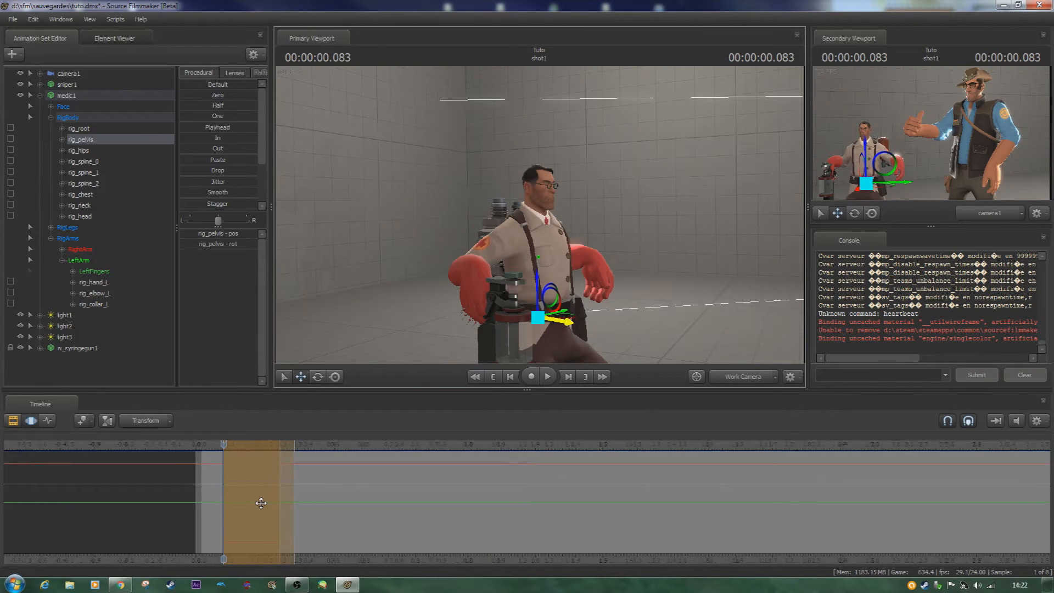
{"action": "scroll", "coordinate": [261, 503], "scroll_direction": "up", "scroll_amount": 2}
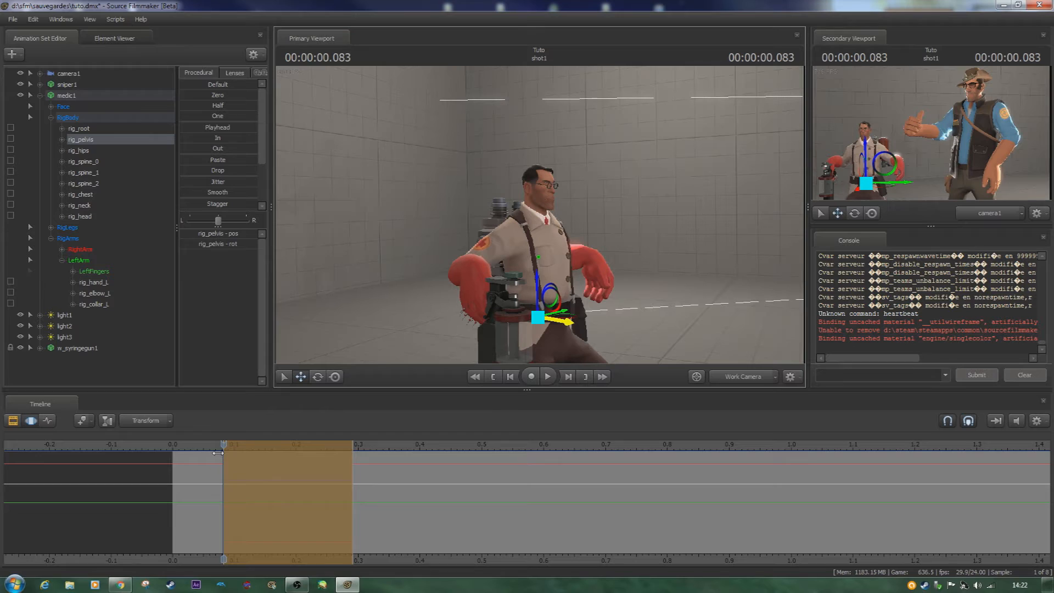
{"action": "key", "text": "Left"}
{"action": "key", "text": "Left"}
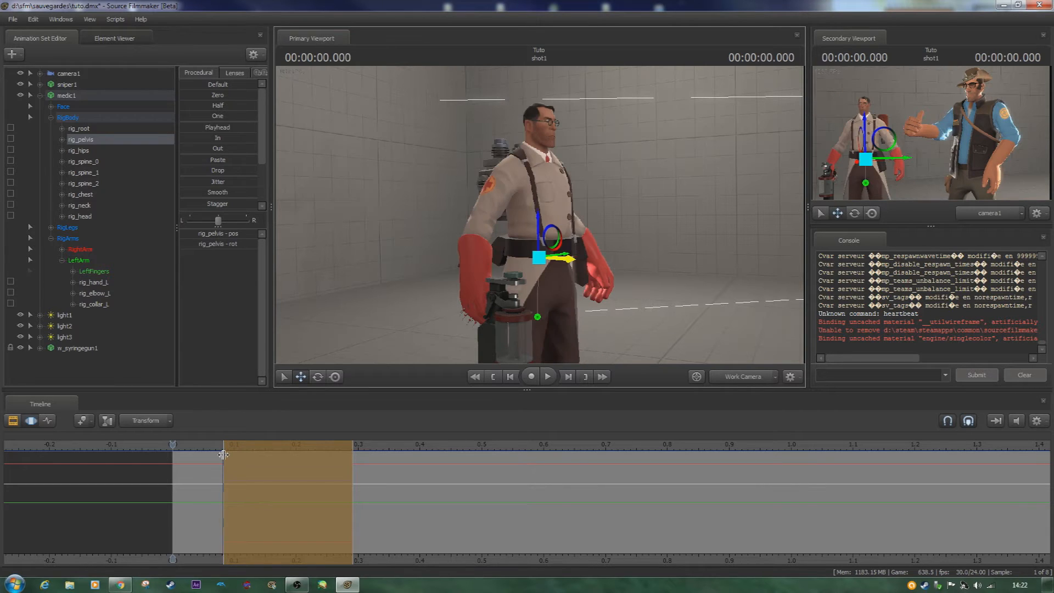
{"action": "key", "text": "space"}
{"action": "key", "text": "space"}
{"action": "key", "text": "space"}
{"action": "key", "text": "space"}
{"action": "key", "text": "space"}
{"action": "key", "text": "space"}
{"action": "key", "text": "space"}
{"action": "key", "text": "space"}
{"action": "key", "text": "space"}
{"action": "key", "text": "space"}
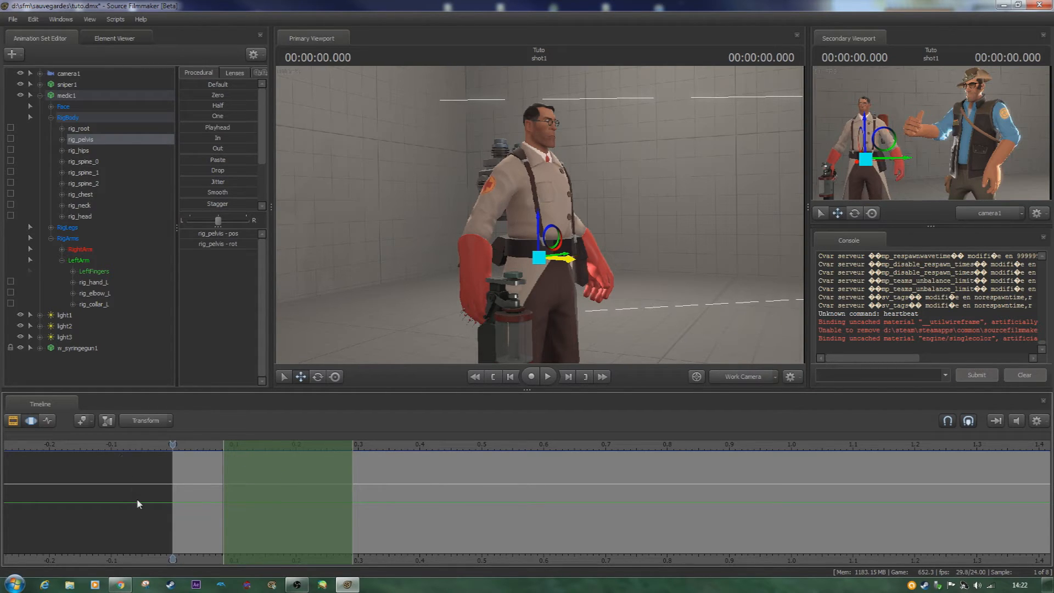
- Set the time selection to about 0.21–0.33 s with a falloff starting at 0.08 s, lower rig_pelvis at 0.208 s and play it
{"action": "mouse_move", "coordinate": [307, 498]}
{"action": "left_mouse_down"}
{"action": "mouse_move", "coordinate": [432, 497]}
{"action": "mouse_move", "coordinate": [270, 497]}
{"action": "mouse_move", "coordinate": [476, 504]}
{"action": "mouse_move", "coordinate": [235, 499]}
{"action": "mouse_move", "coordinate": [301, 501]}
{"action": "left_mouse_up"}
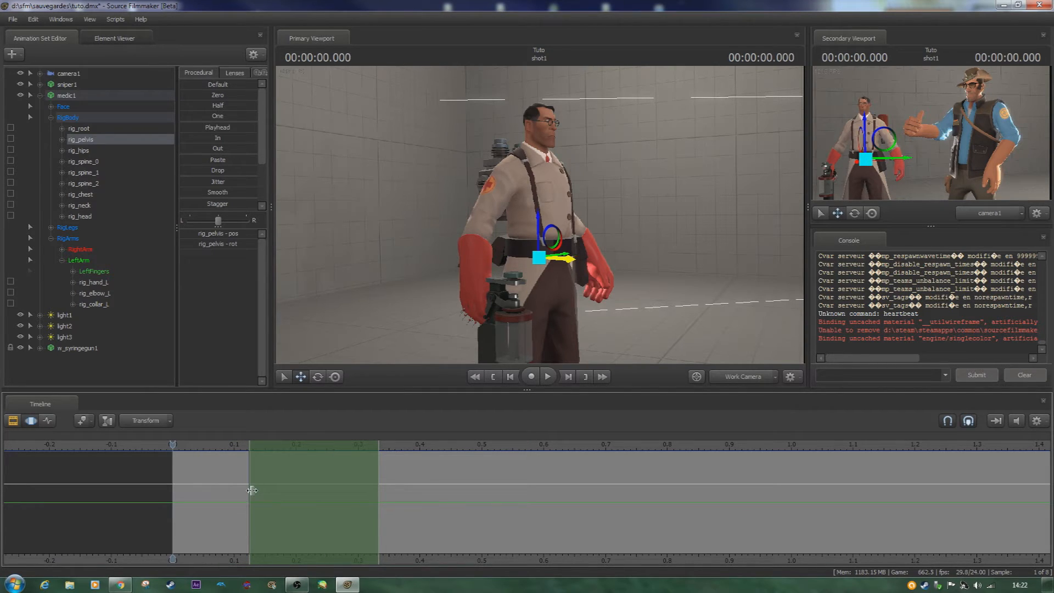
{"action": "left_click_drag", "start_coordinate": [252, 491], "coordinate": [298, 490]}
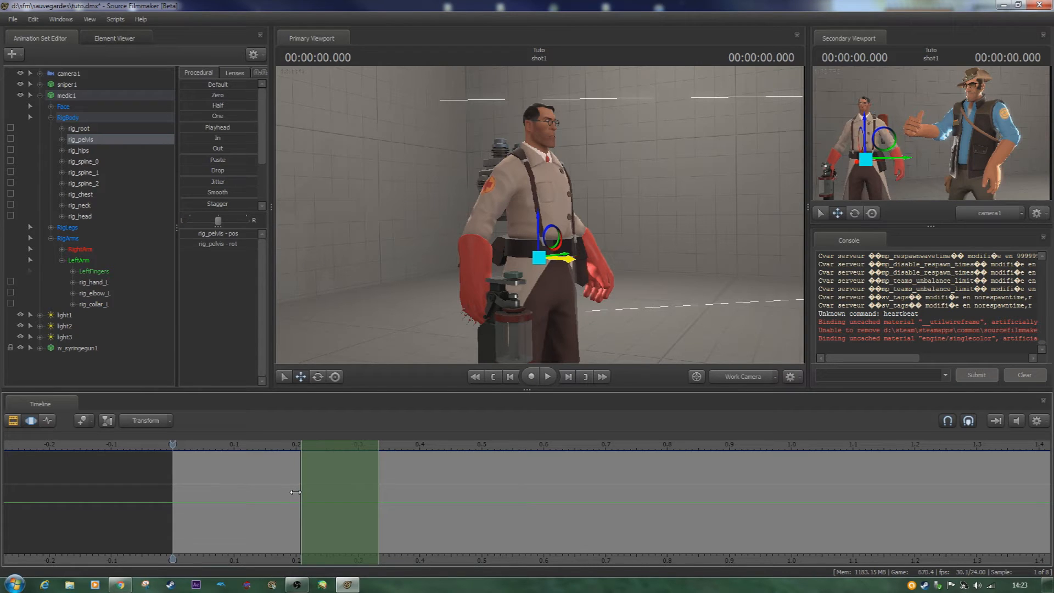
{"action": "left_click_drag", "start_coordinate": [296, 492], "coordinate": [228, 485]}
{"action": "left_click_drag", "start_coordinate": [171, 446], "coordinate": [291, 456]}
{"action": "left_click_drag", "start_coordinate": [540, 242], "coordinate": [541, 268]}
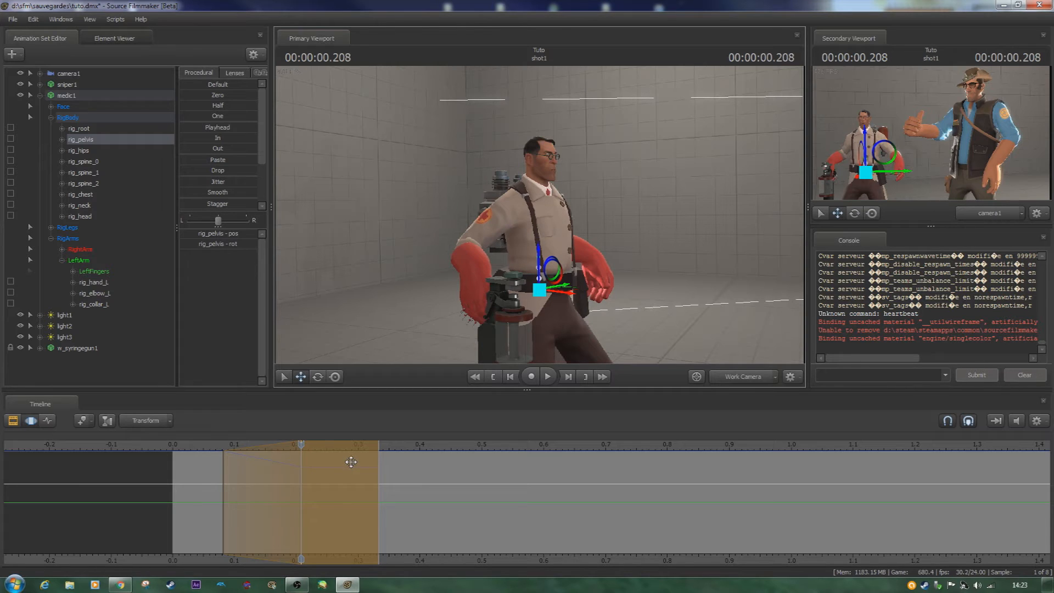
{"action": "key", "text": "space"}
- Extend the outgoing falloff to about 0.71 s and shift the crouch's hold region to about 0.29–0.42 s
{"action": "key", "text": "space"}
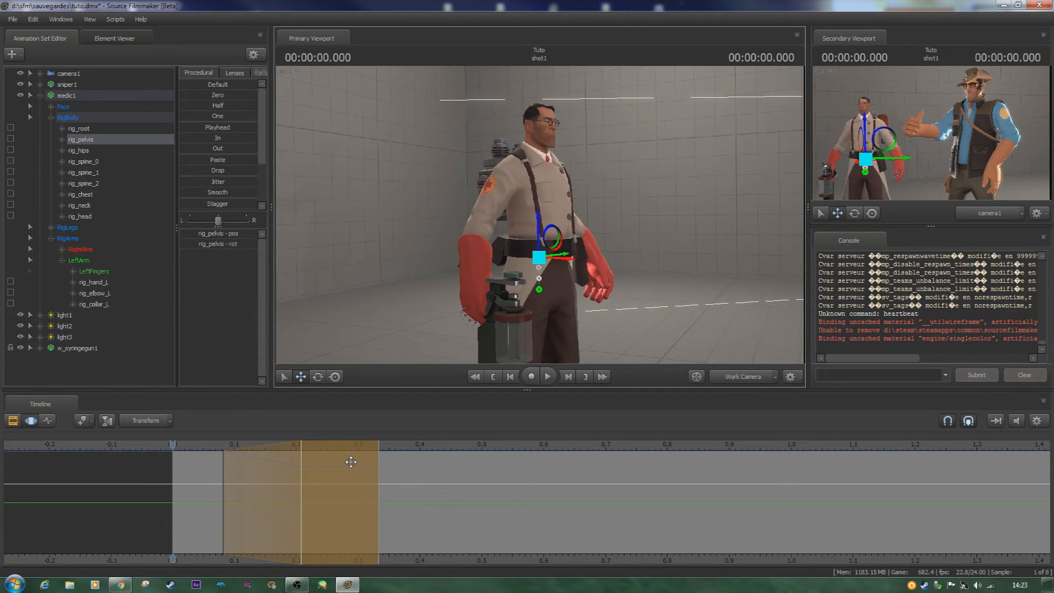
{"action": "left_click_drag", "start_coordinate": [383, 491], "coordinate": [605, 498]}
{"action": "key", "text": "space"}
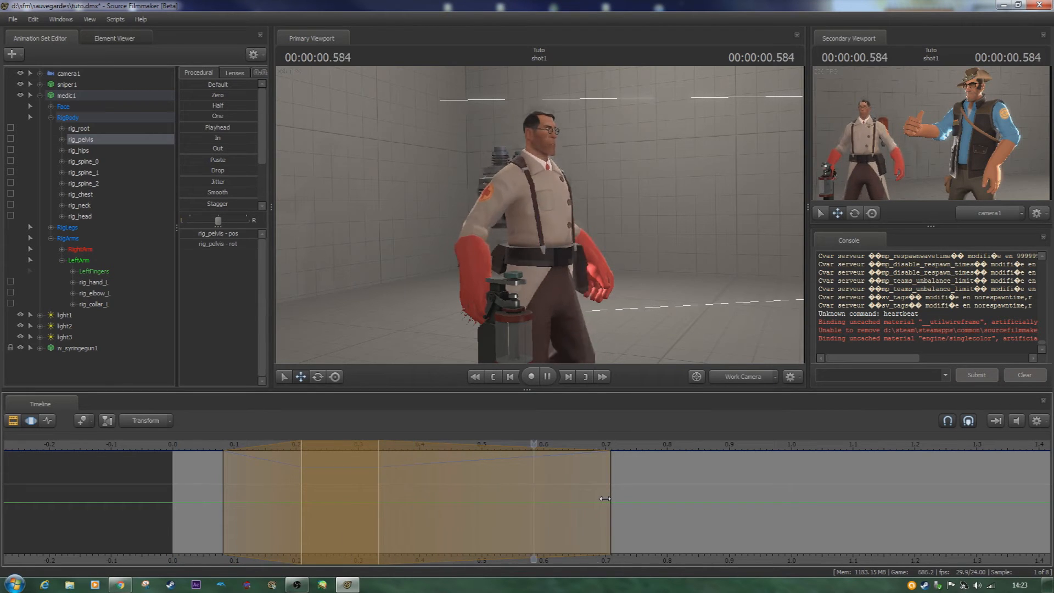
- Play back the crouch several times to examine the eased descent and rise
{"action": "key", "text": "space"}
{"action": "right_click", "coordinate": [605, 499]}
{"action": "left_click_drag", "start_coordinate": [353, 480], "coordinate": [417, 479]}
{"action": "key", "text": "space"}
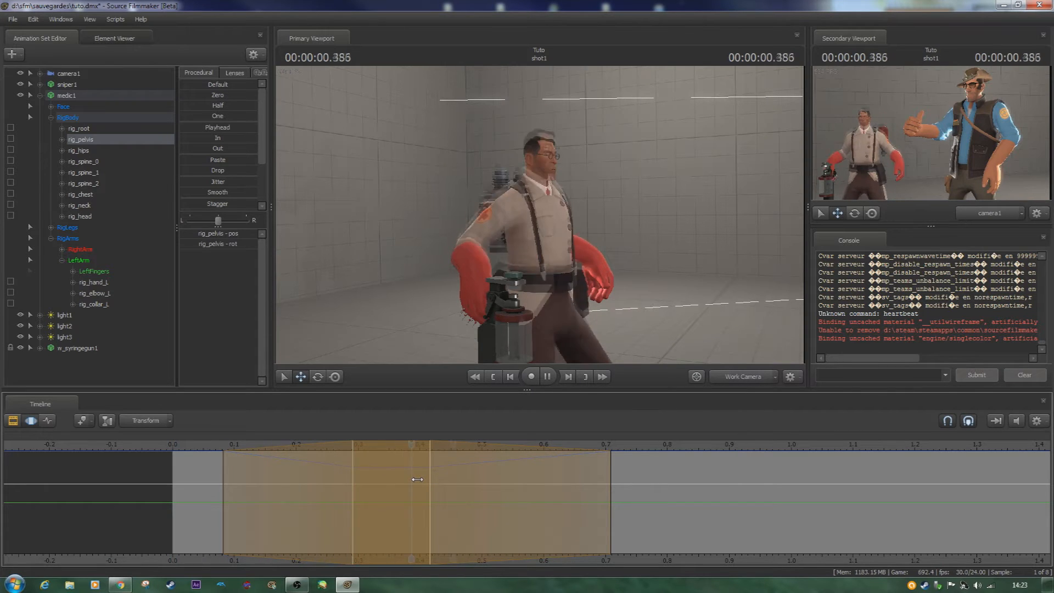
{"action": "key", "text": "space"}
{"action": "key", "text": "space"}
{"action": "key", "text": "space"}
{"action": "key", "text": "space"}
{"action": "key", "text": "space"}
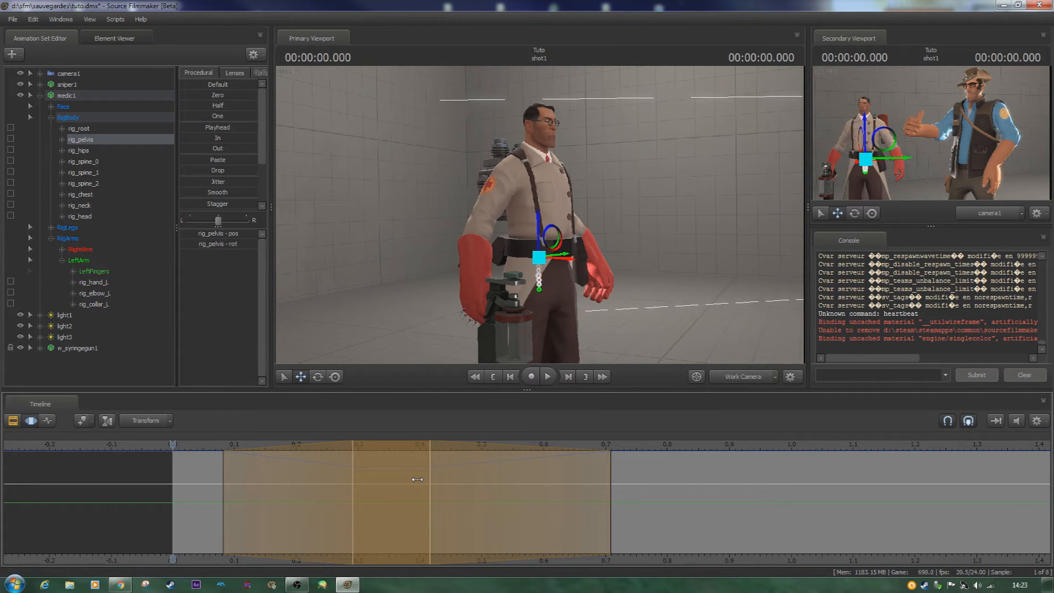
{"action": "key", "text": "space"}
{"action": "key", "text": "space"}
{"action": "key", "text": "space"}
{"action": "key", "text": "space"}
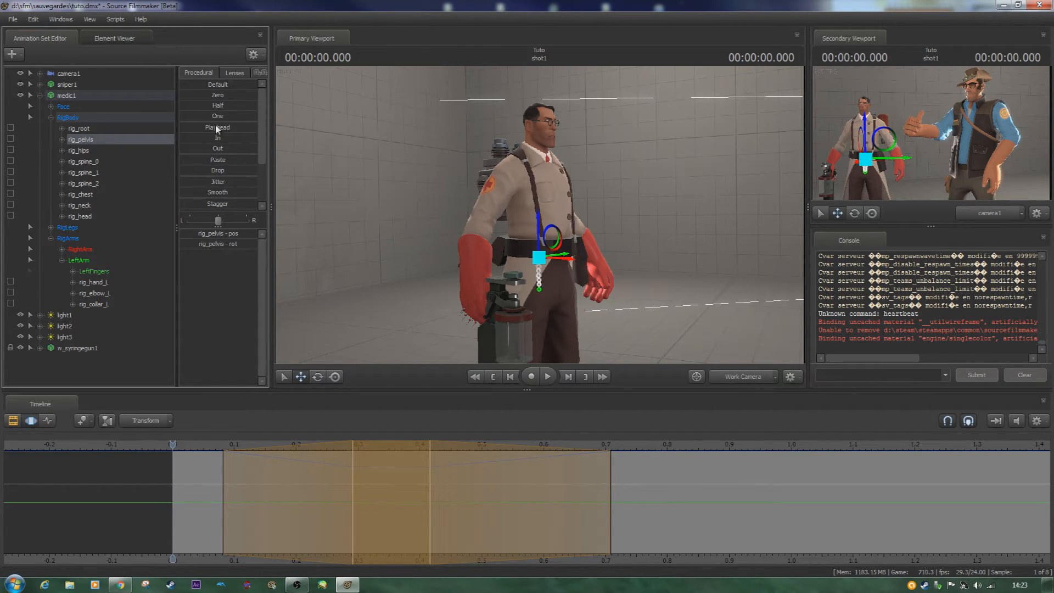
- Move the playhead to 0.333 s and apply the Smooth preset to the selected rig_pelvis motion
{"action": "left_click_drag", "start_coordinate": [173, 445], "coordinate": [379, 444]}
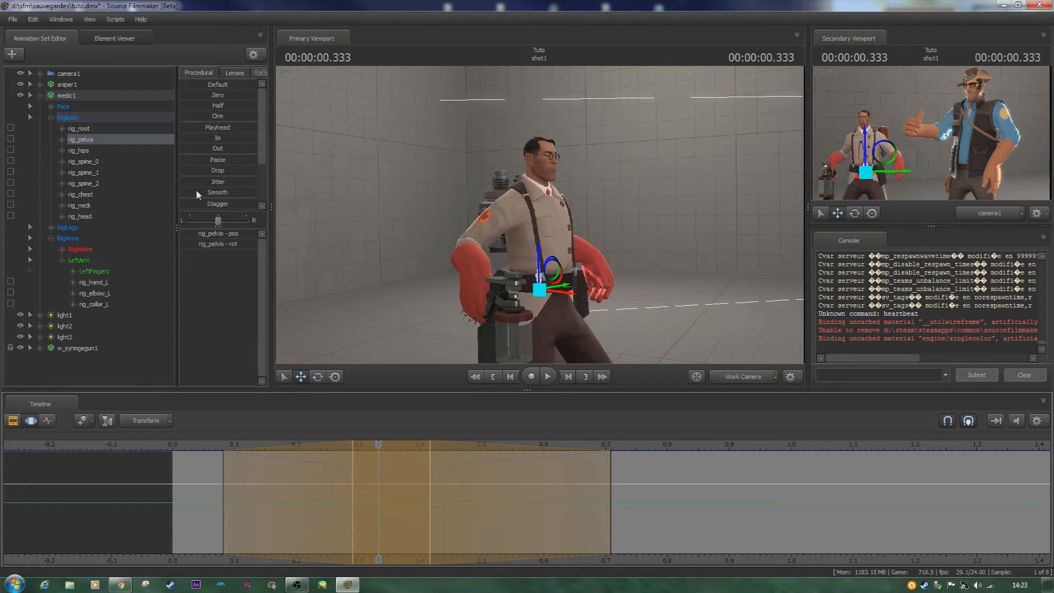
{"action": "left_click_drag", "start_coordinate": [198, 195], "coordinate": [310, 203]}
{"action": "left_click_drag", "start_coordinate": [219, 193], "coordinate": [336, 198]}
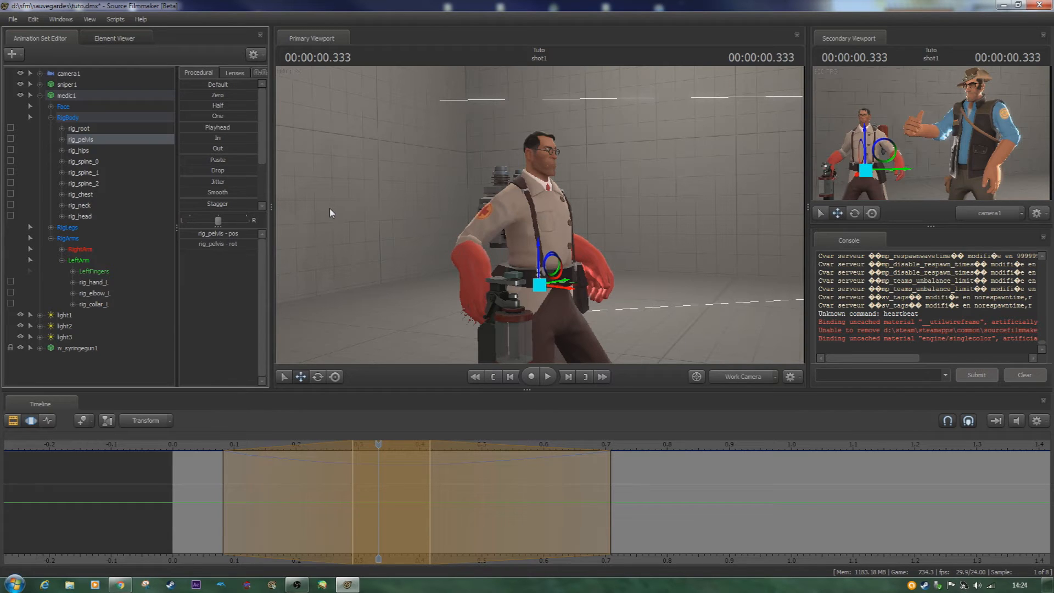
- Play the smoothed crouch from frame 0 several times to examine its transitions
{"action": "key", "text": "space"}
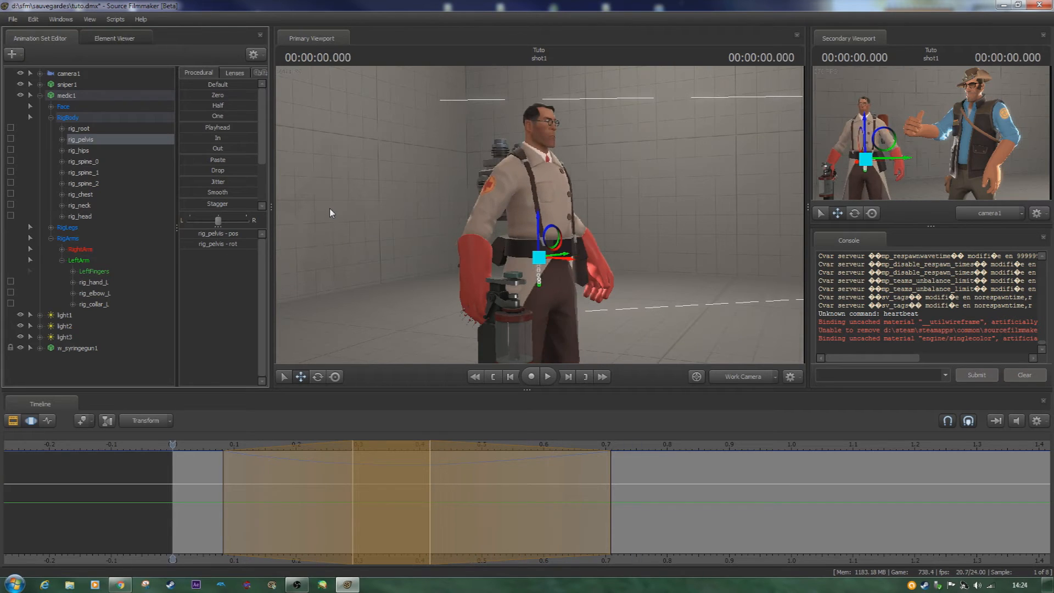
{"action": "key", "text": "space"}
{"action": "key", "text": "Home"}
{"action": "key", "text": "space"}
{"action": "key", "text": "space"}
{"action": "key", "text": "Home"}
{"action": "key", "text": "space"}
{"action": "key", "text": "space"}
{"action": "key", "text": "Home"}
{"action": "key", "text": "space"}
- Widen both falloffs so the outgoing one ends at about 1.13 s, and play back the slower crouch
{"action": "left_click_drag", "start_coordinate": [171, 444], "coordinate": [380, 444]}
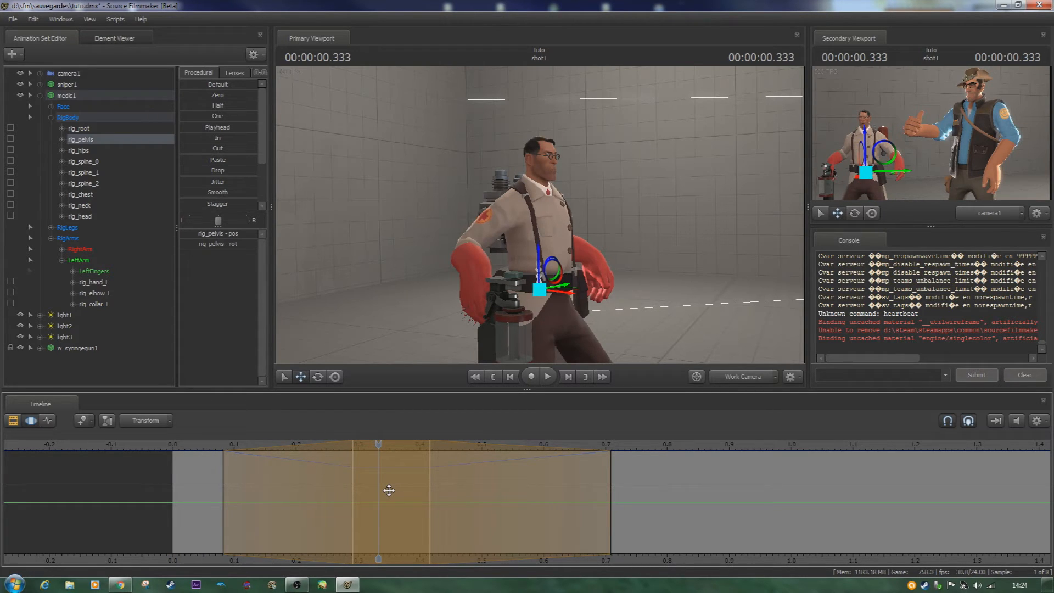
{"action": "scroll", "coordinate": [389, 490], "scroll_direction": "up", "scroll_amount": 4, "text": "shift"}
{"action": "scroll", "coordinate": [389, 489], "scroll_direction": "down", "scroll_amount": 7, "text": "shift"}
{"action": "scroll", "coordinate": [389, 489], "scroll_direction": "down", "scroll_amount": 3, "text": "shift"}
{"action": "scroll", "coordinate": [388, 489], "scroll_direction": "up", "scroll_amount": 8, "text": "shift"}
{"action": "scroll", "coordinate": [389, 490], "scroll_direction": "down", "scroll_amount": 3, "text": "shift"}
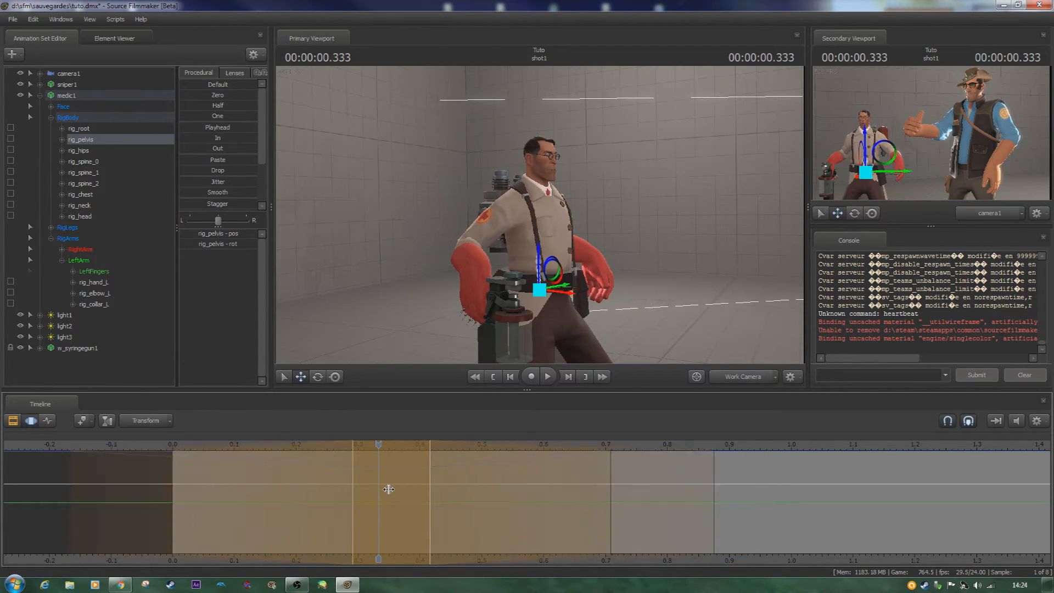
{"action": "scroll", "coordinate": [389, 490], "scroll_direction": "up", "scroll_amount": 6, "text": "shift"}
{"action": "key", "text": "space"}
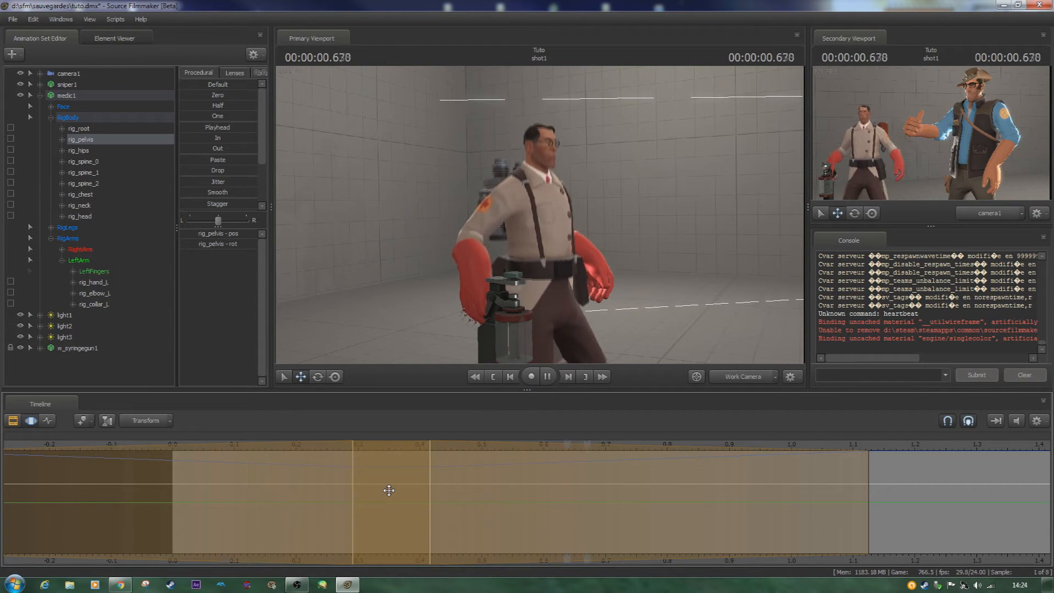
{"action": "key", "text": "space"}
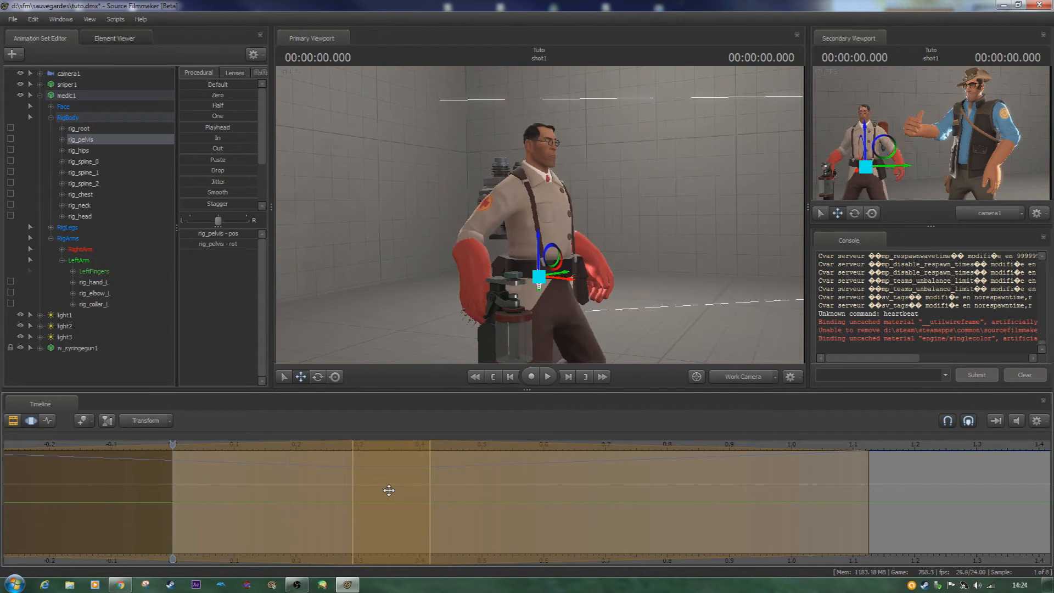
- Shrink both falloffs around the hold region to nothing and play back the abrupt crouch
{"action": "scroll", "coordinate": [388, 490], "scroll_direction": "down", "scroll_amount": 5, "text": "shift"}
{"action": "key", "text": "space"}
{"action": "key", "text": "space"}
{"action": "scroll", "coordinate": [389, 491], "scroll_direction": "down", "scroll_amount": 3, "text": "shift"}
{"action": "key", "text": "space"}
{"action": "key", "text": "space"}
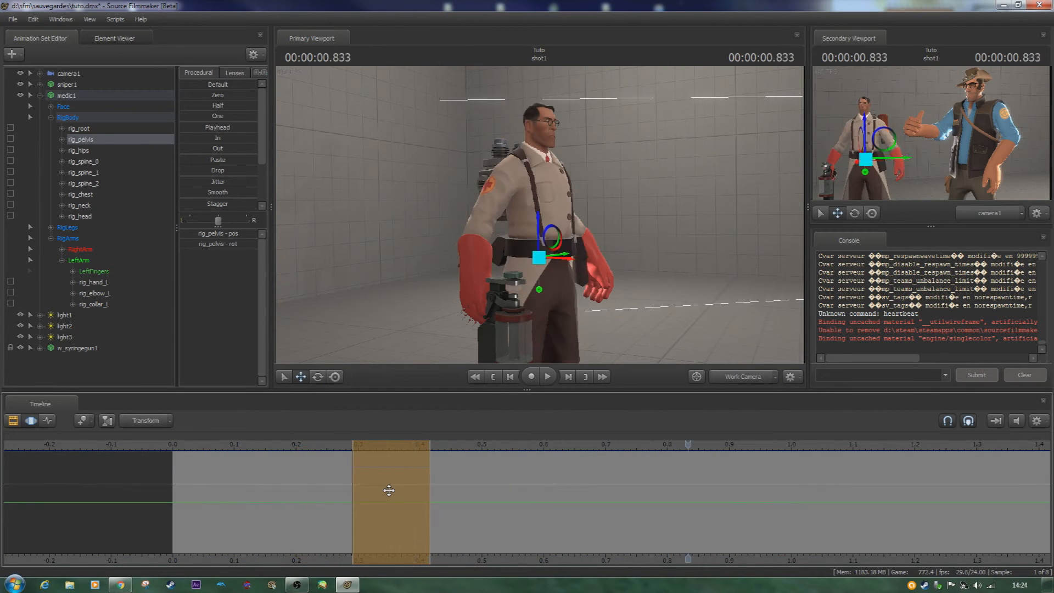
- Widen the falloffs to run from about 0.04 s to 0.67 s around the hold region and commit the change
{"action": "scroll", "coordinate": [389, 489], "scroll_direction": "up", "scroll_amount": 1}
{"action": "scroll", "coordinate": [389, 490], "scroll_direction": "up", "scroll_amount": 3, "text": "shift"}
{"action": "scroll", "coordinate": [389, 490], "scroll_direction": "down", "scroll_amount": 2, "text": "shift"}
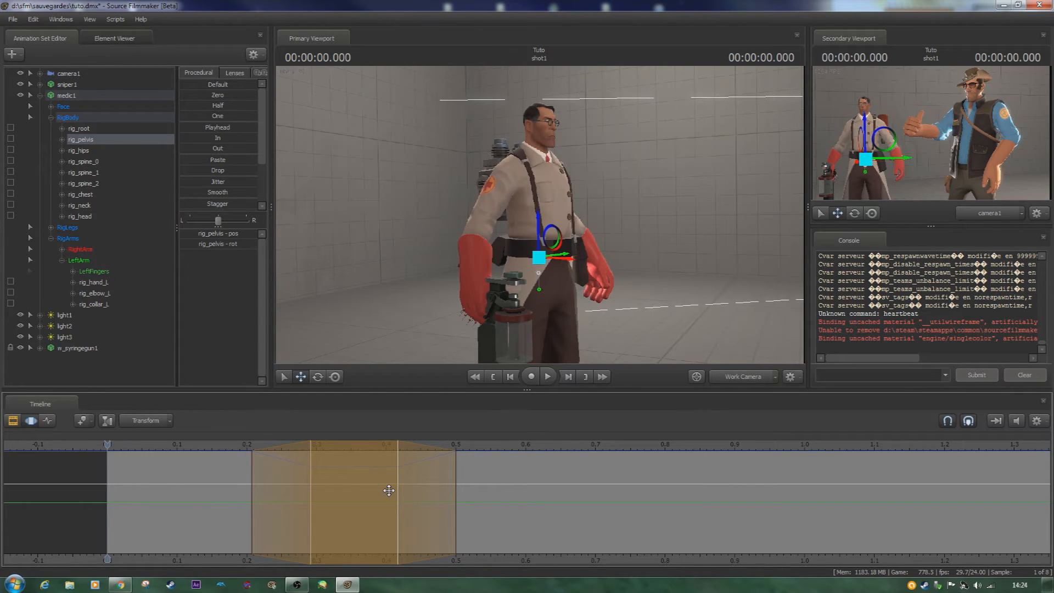
{"action": "scroll", "coordinate": [348, 491], "scroll_direction": "up", "scroll_amount": 4, "text": "shift"}
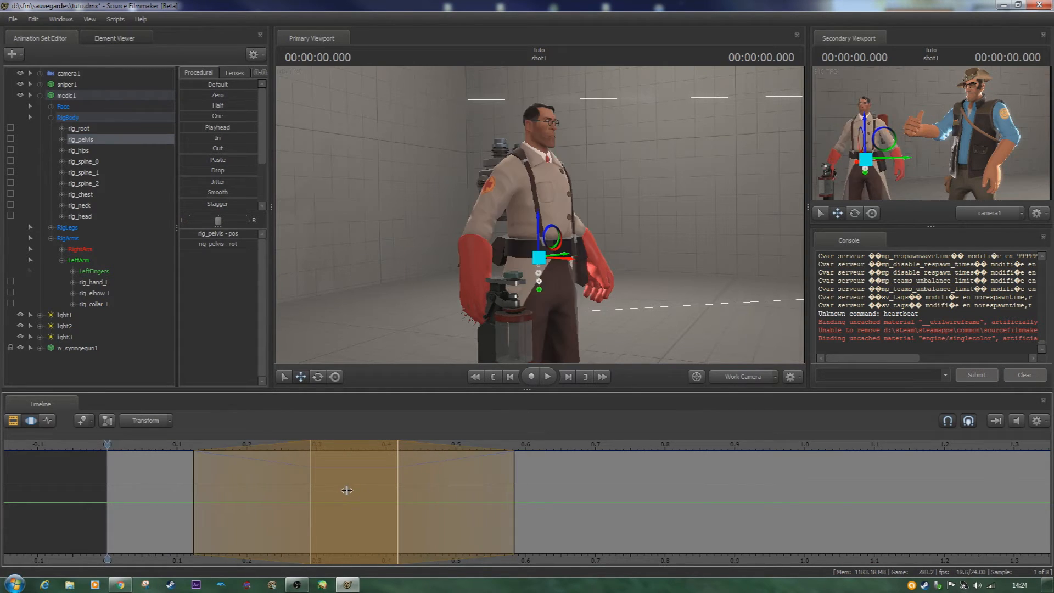
{"action": "left_click", "coordinate": [347, 492]}
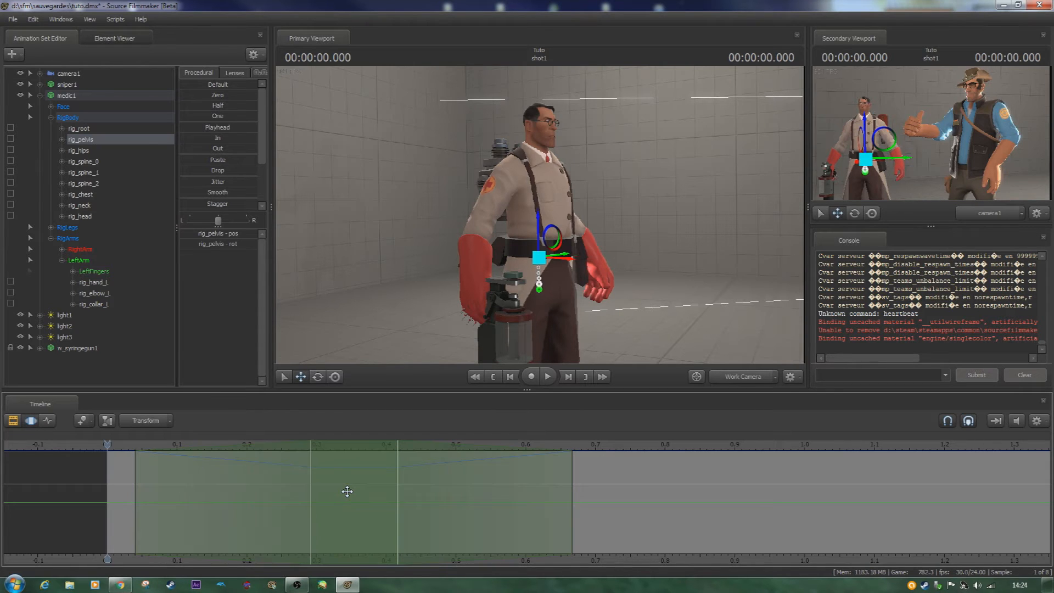
- Apply the Smooth preset to the selected rig_pelvis motion and check the pose at 0.333 s
{"action": "left_click", "coordinate": [209, 192]}
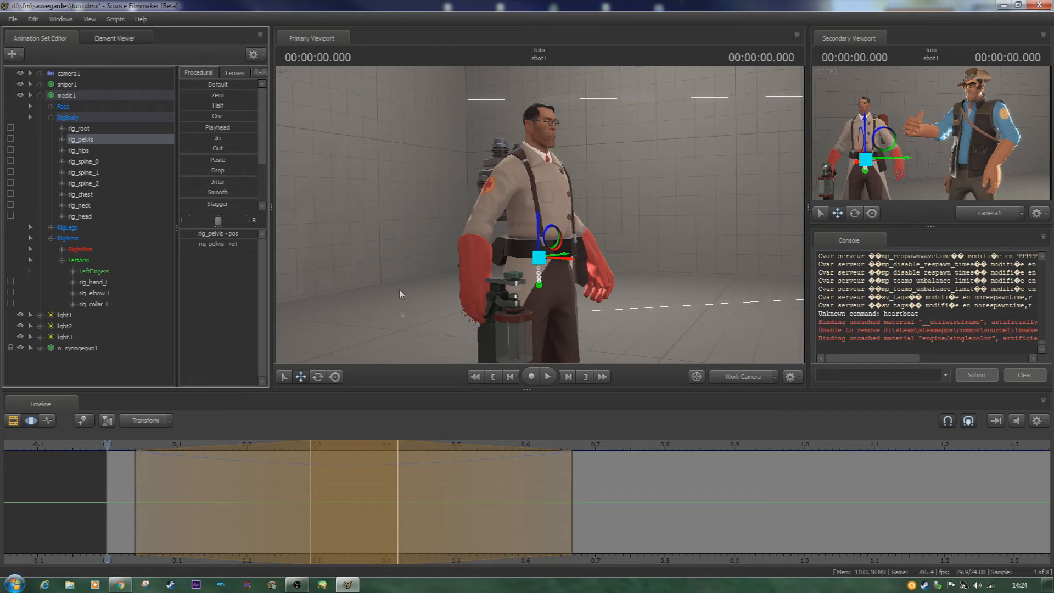
{"action": "left_click", "coordinate": [117, 463]}
{"action": "left_click_drag", "start_coordinate": [104, 443], "coordinate": [333, 444]}
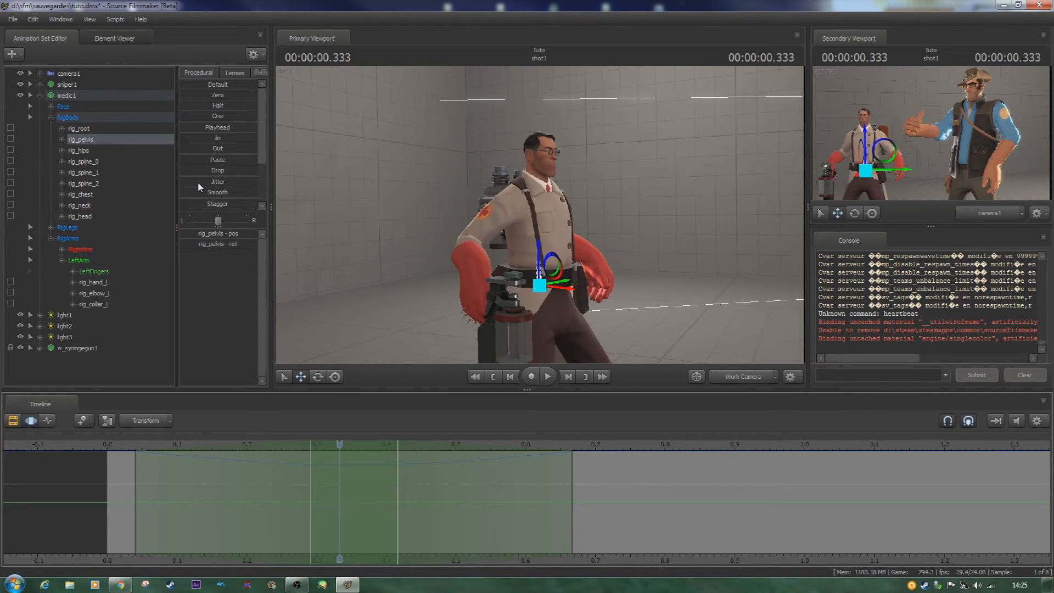
- Apply the Jitter preset to the selected rig_pelvis motion and return the playhead to frame 0
{"action": "left_click_drag", "start_coordinate": [198, 182], "coordinate": [216, 183]}
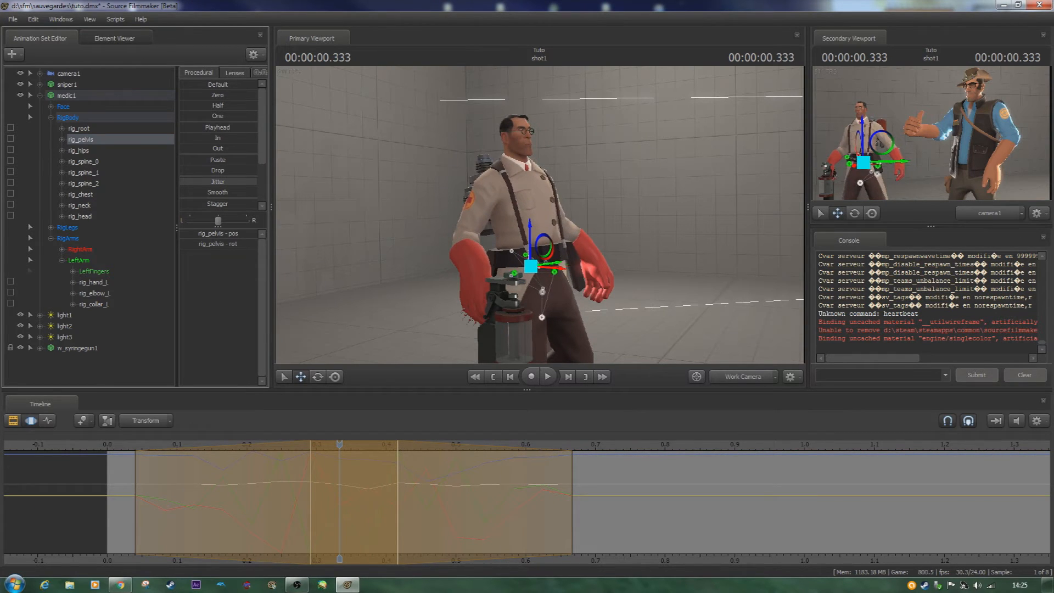
{"action": "left_click_drag", "start_coordinate": [216, 183], "coordinate": [219, 183]}
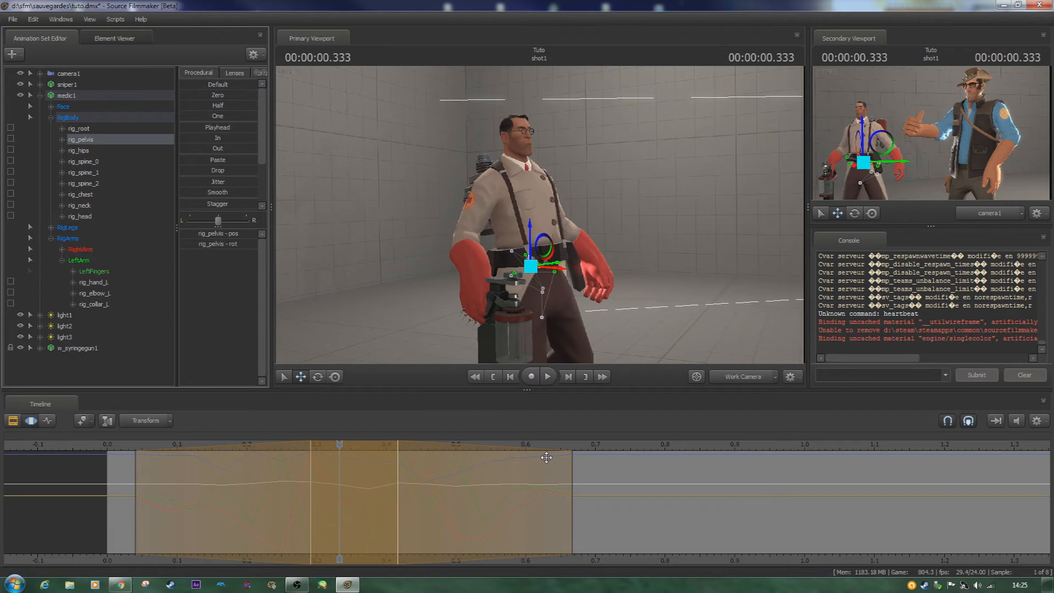
{"action": "key", "text": "Home"}
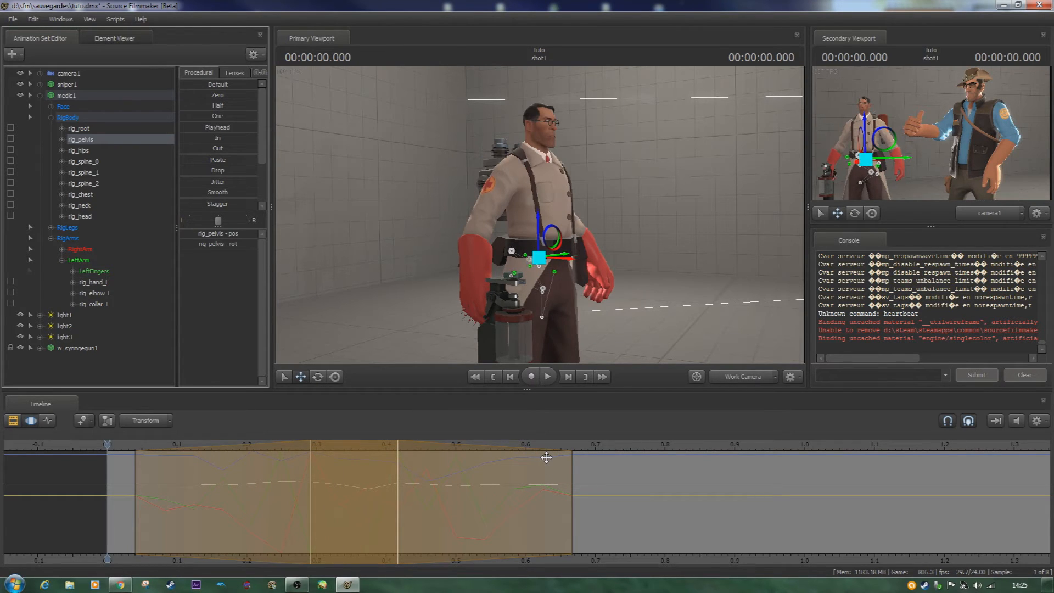
- Play back the jittered rig_pelvis motion, check it near the end of the selection, and undo the Jitter
{"action": "key", "text": "space"}
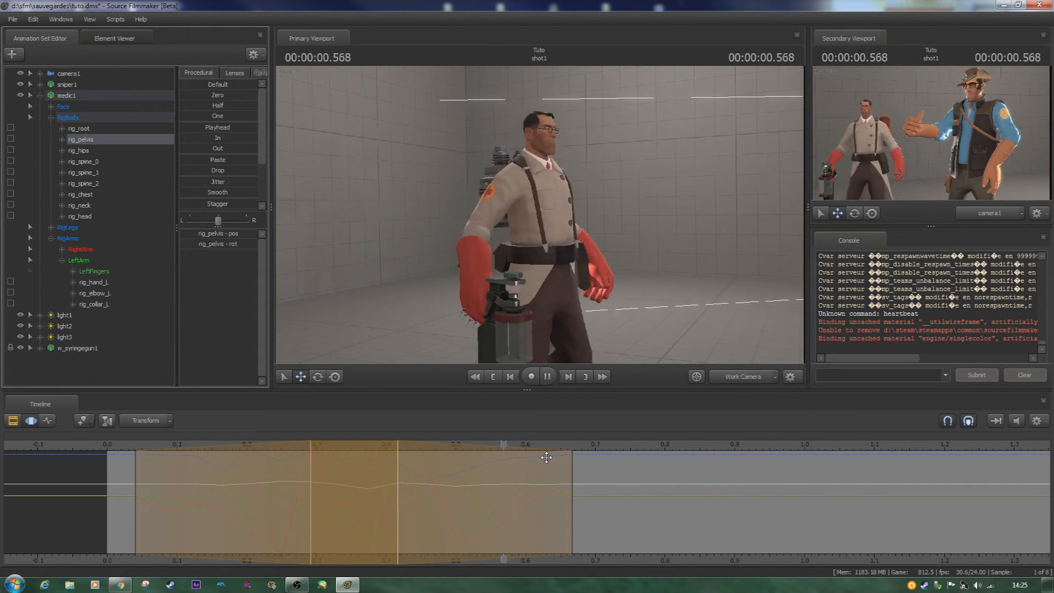
{"action": "key", "text": "space"}
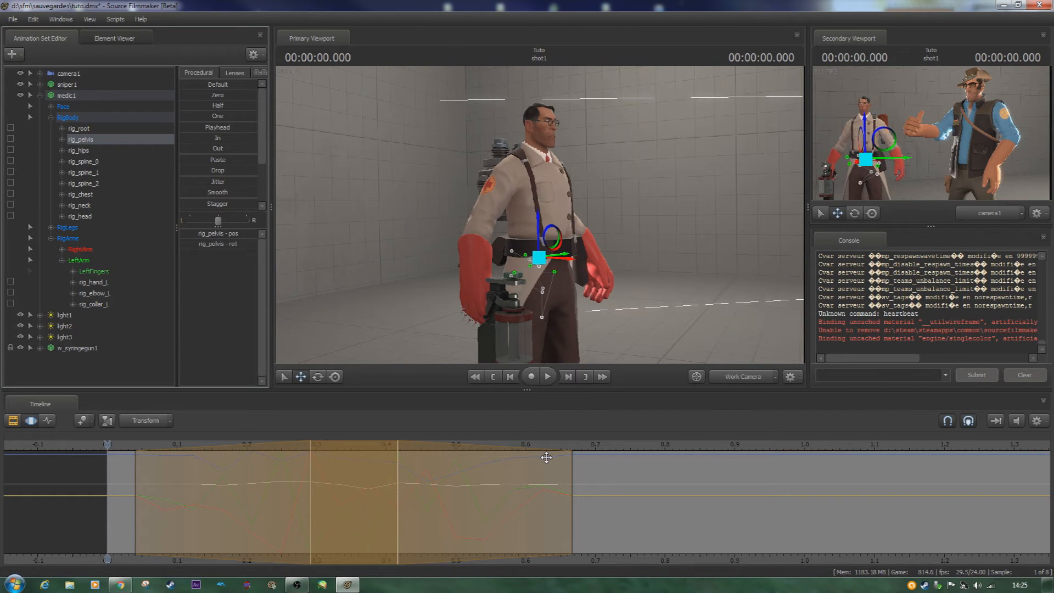
{"action": "left_click", "coordinate": [546, 457]}
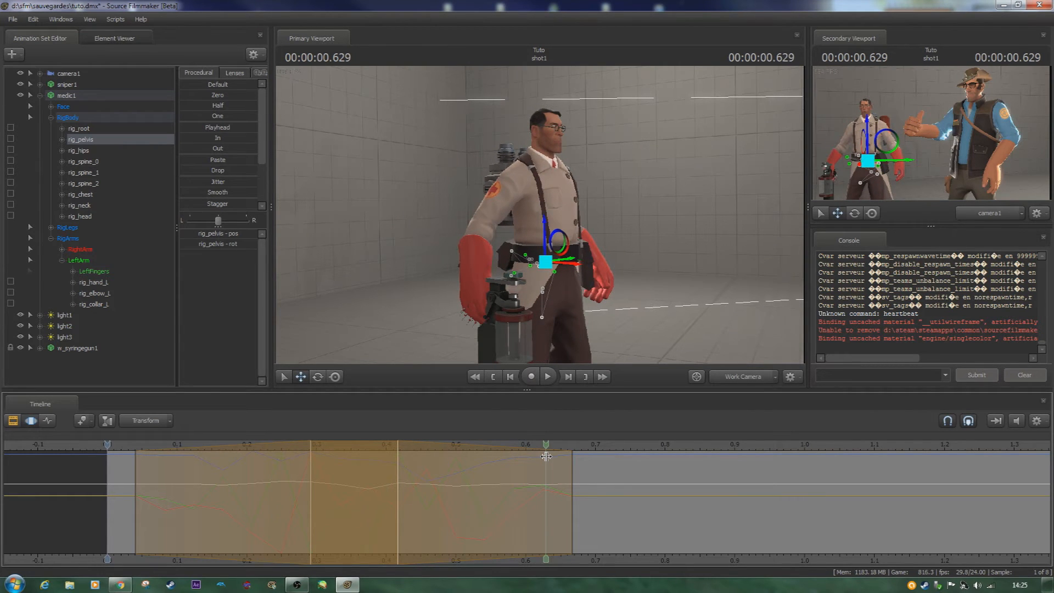
{"action": "key", "text": "shift"}
{"action": "key", "text": "shift"}
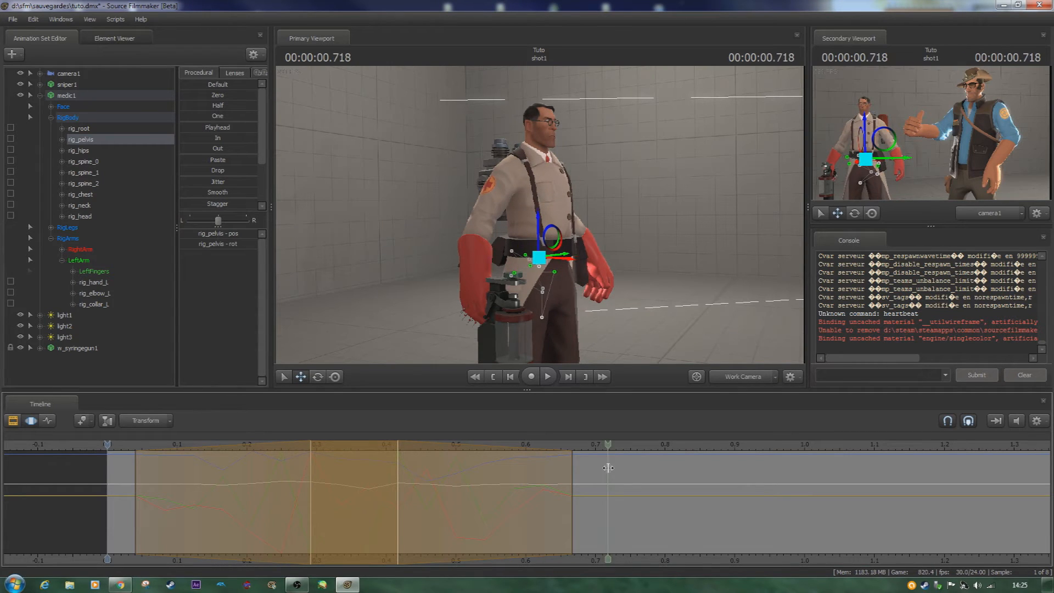
{"action": "key", "text": "ctrl+z"}
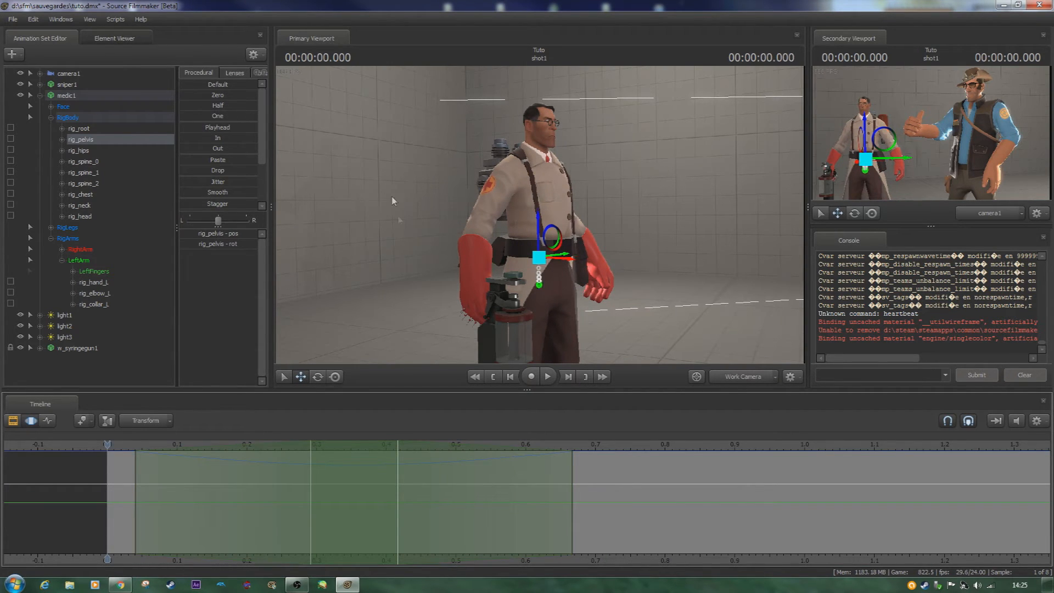
- Bring the work camera close to the medic's face and select the Eyes controls in the Face group
{"action": "key", "text": "w"}
{"action": "left_click_drag", "start_coordinate": [447, 278], "coordinate": [291, 250]}
{"action": "key", "text": "d"}
{"action": "key", "text": "d"}
{"action": "key", "text": "w"}
{"action": "key", "text": "w"}
{"action": "left_click", "coordinate": [50, 107]}
{"action": "left_click", "coordinate": [76, 118]}
- Play back the shot, set the playhead to 0.333 s, and frame the medic's eyes
{"action": "key", "text": "space"}
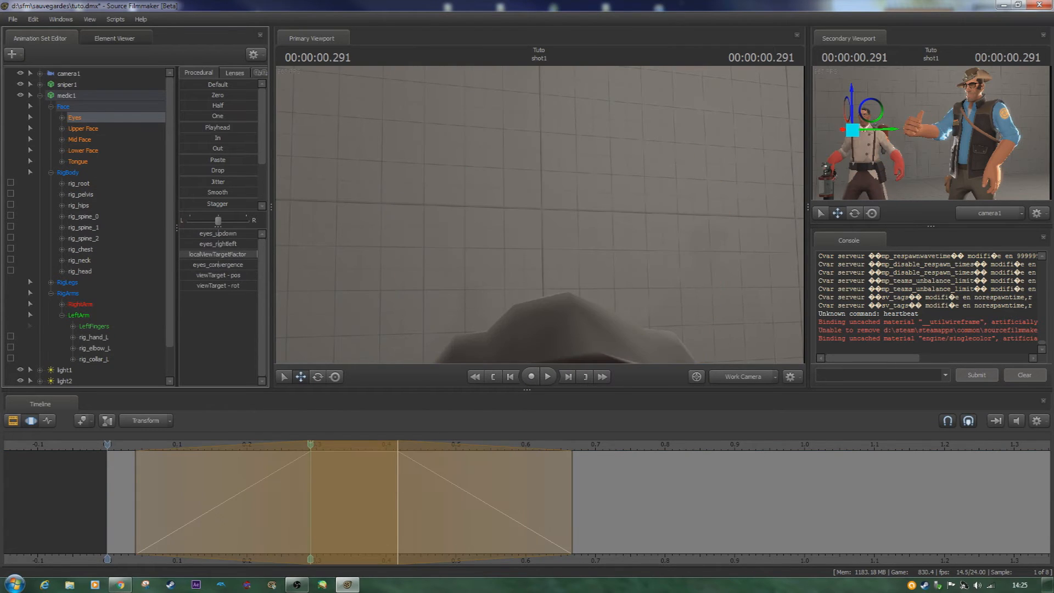
{"action": "key", "text": "space"}
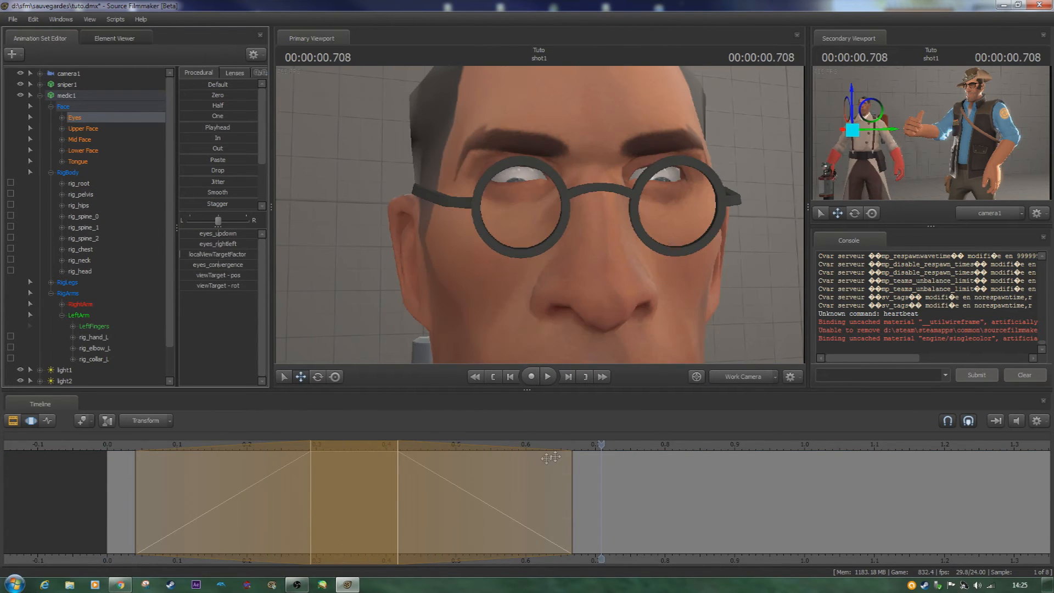
{"action": "left_click_drag", "start_coordinate": [602, 443], "coordinate": [339, 444]}
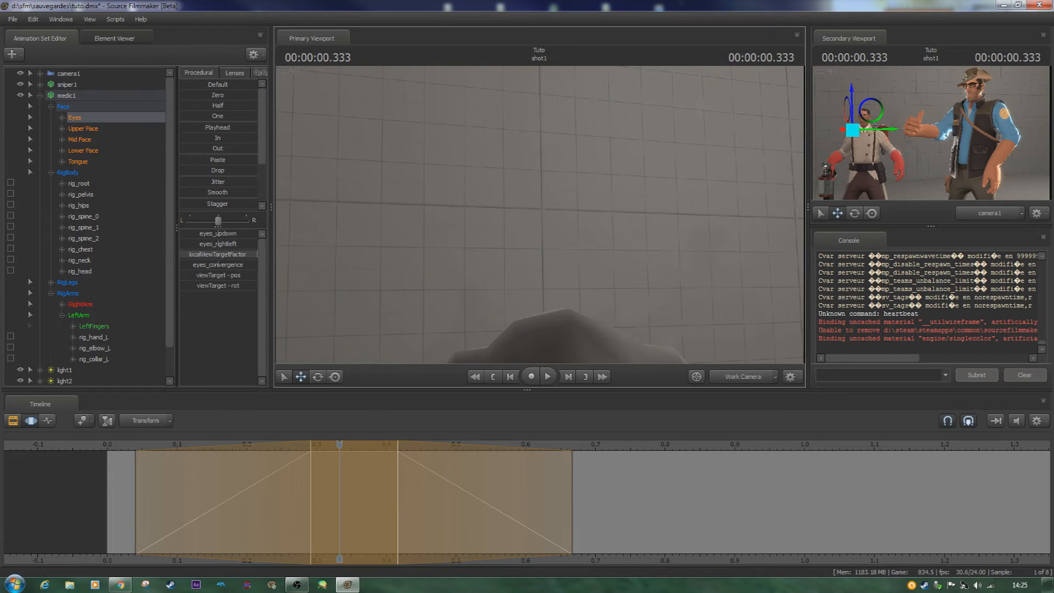
{"action": "key", "text": "x"}
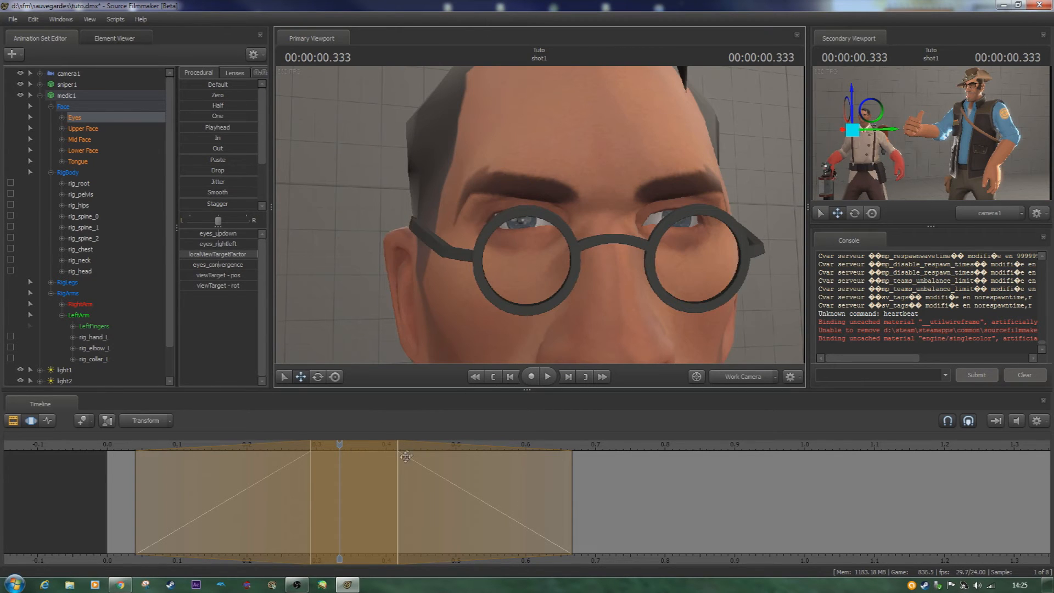
- Extend the hold region's end to about 1.04 s, apply the Jitter preset to the Eyes, and play it back
{"action": "left_click_drag", "start_coordinate": [395, 473], "coordinate": [980, 471]}
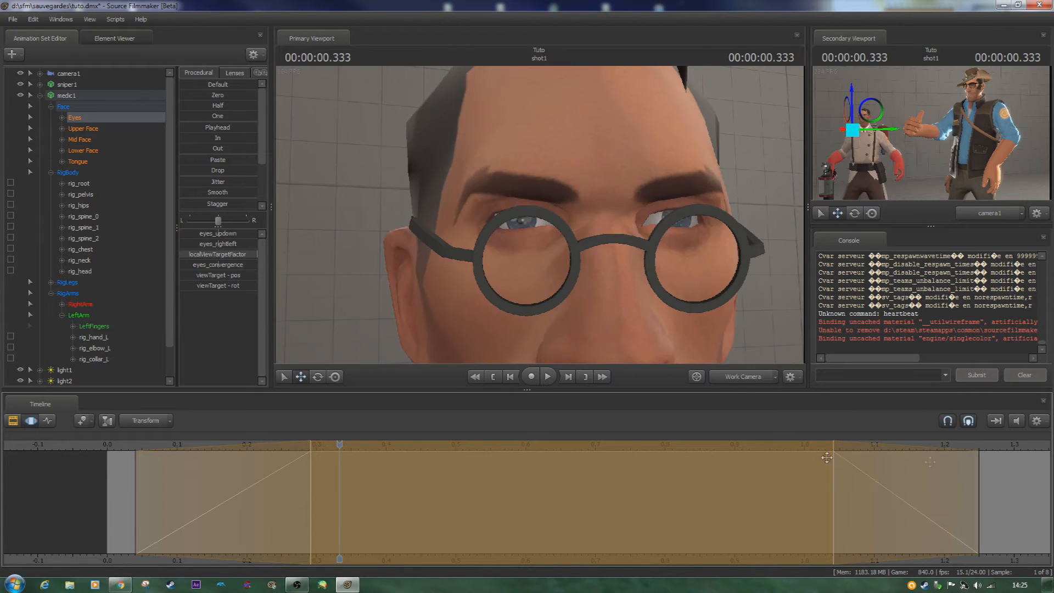
{"action": "left_click", "coordinate": [211, 181]}
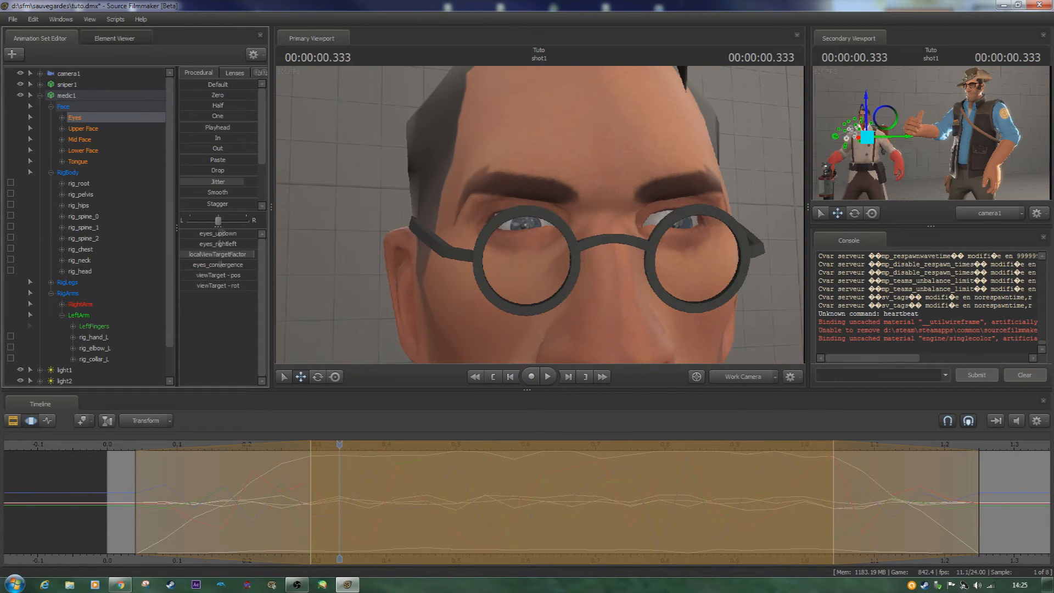
{"action": "key", "text": "space"}
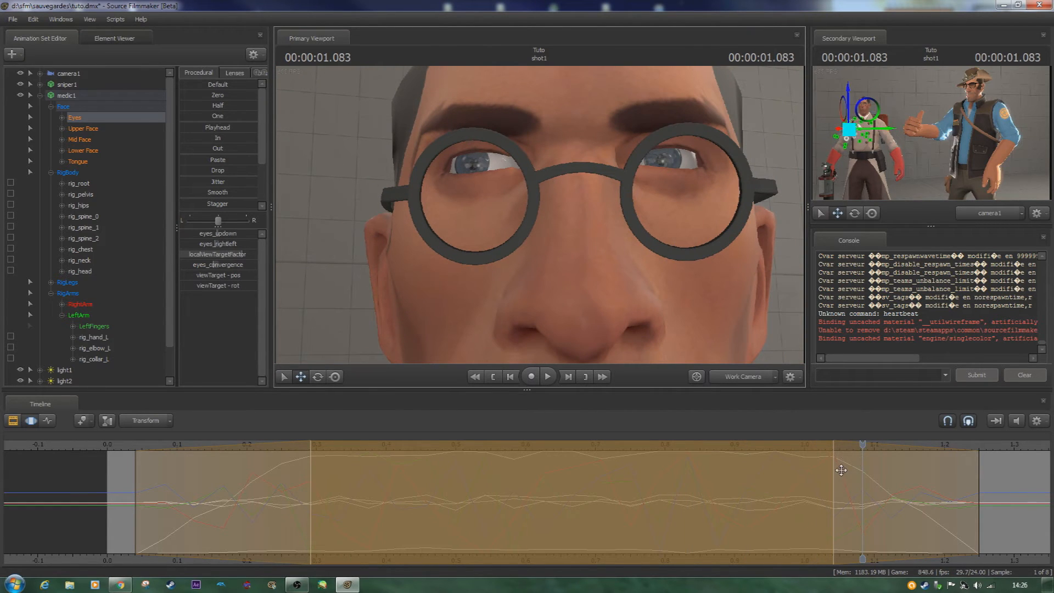
- Shift the hold region to start at about 0.37 s, extend its end beyond 1.6 s, and play back the eyes
{"action": "left_click_drag", "start_coordinate": [828, 485], "coordinate": [883, 494]}
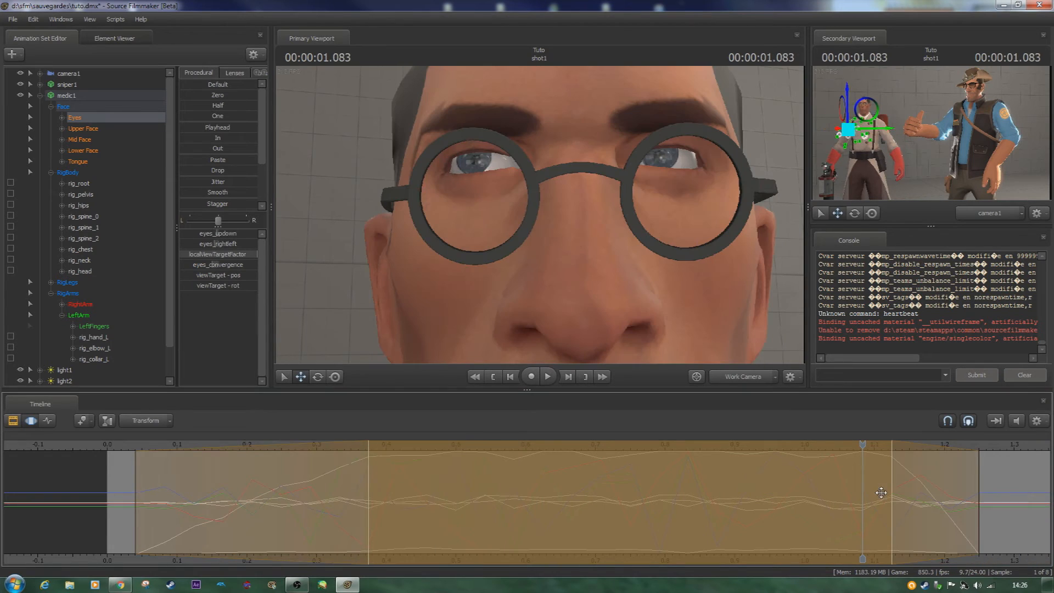
{"action": "scroll", "coordinate": [813, 506], "scroll_direction": "down", "scroll_amount": 4}
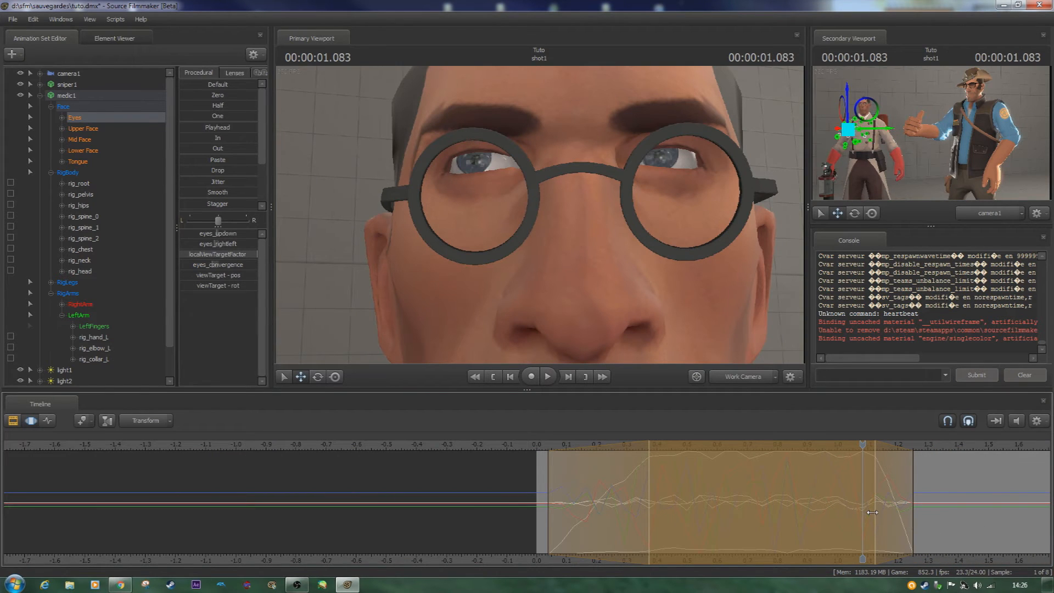
{"action": "left_click_drag", "start_coordinate": [873, 513], "coordinate": [1050, 509]}
{"action": "key", "text": "space"}
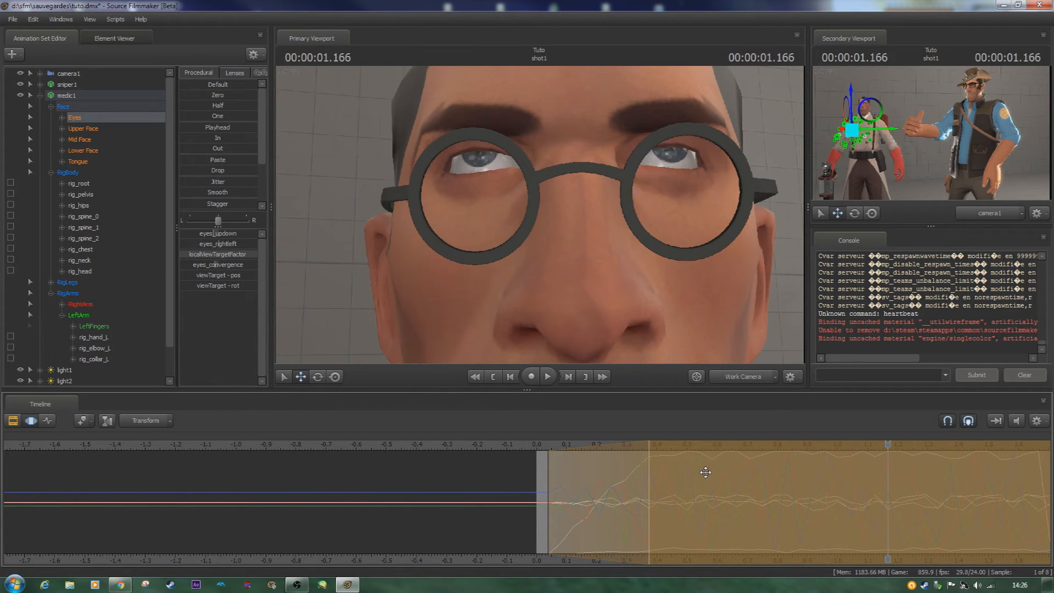
{"action": "left_click", "coordinate": [705, 471]}
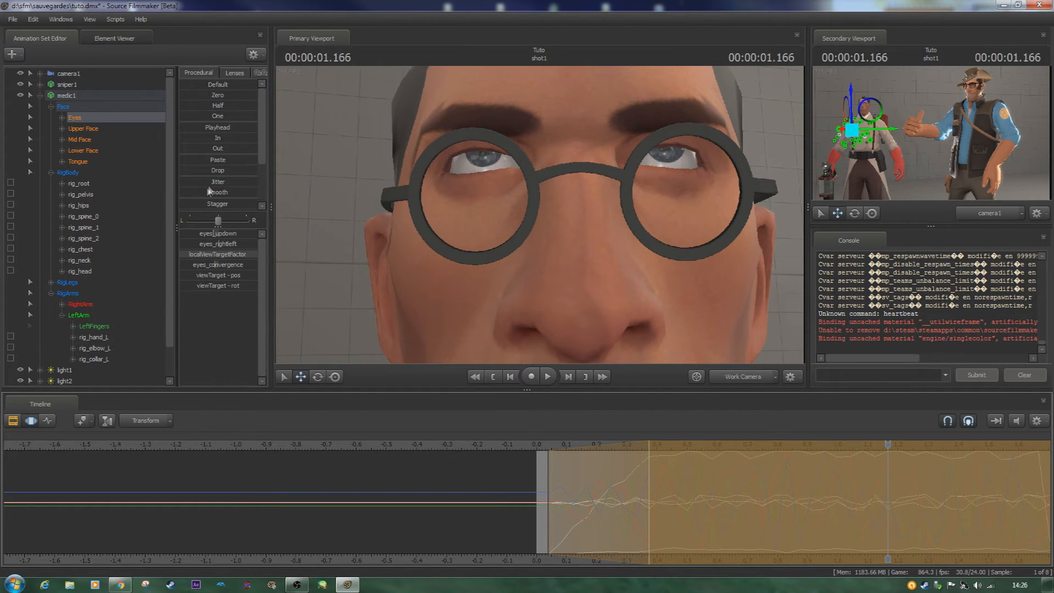
- Apply the Jitter preset to the Eyes once more, and undo back to the motion before the first eye jitter
{"action": "left_click_drag", "start_coordinate": [195, 181], "coordinate": [224, 186]}
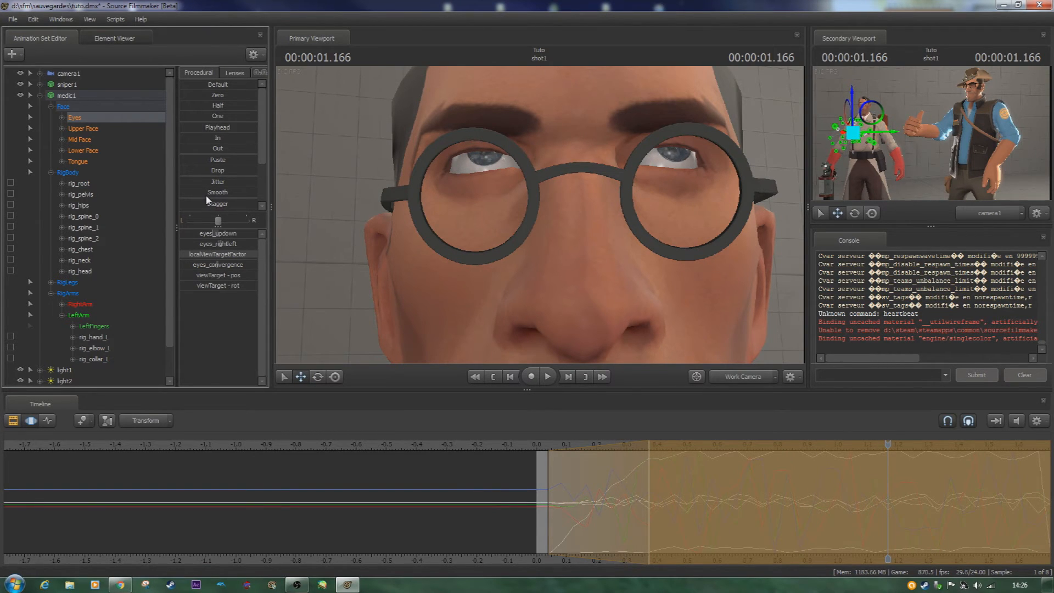
{"action": "left_click", "coordinate": [426, 473]}
{"action": "key", "text": "ctrl+z"}
{"action": "key", "text": "ctrl+z"}
{"action": "key", "text": "ctrl+z"}
{"action": "key", "text": "ctrl+z"}
{"action": "key", "text": "ctrl+z"}
- Extend the end of the time selection to infinity, apply a strong Jitter to the Eyes, and play it back
{"action": "scroll", "coordinate": [846, 474], "scroll_direction": "down", "scroll_amount": 3}
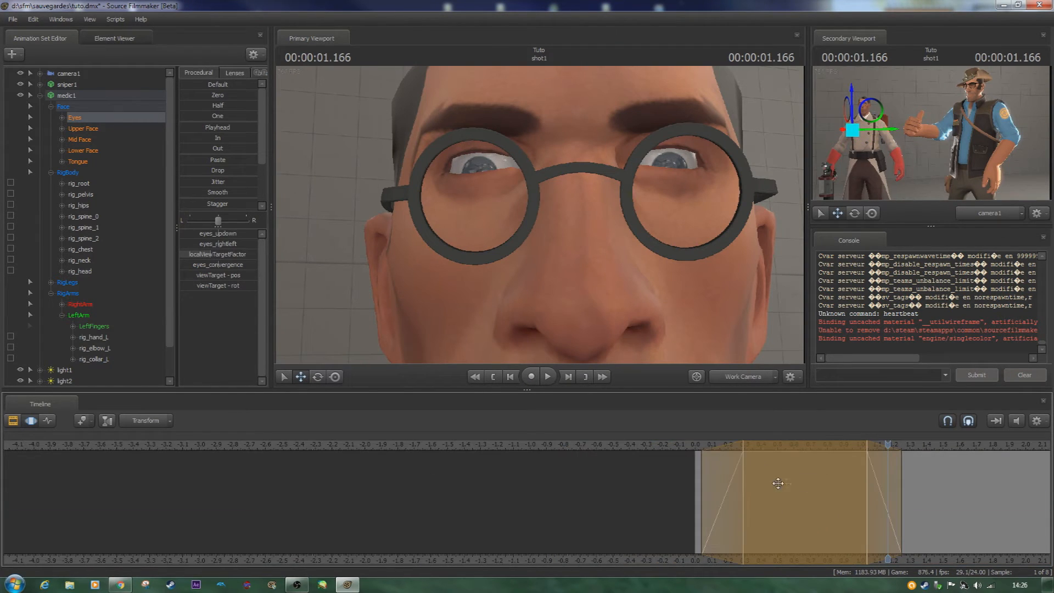
{"action": "left_click_drag", "start_coordinate": [867, 485], "coordinate": [1049, 483]}
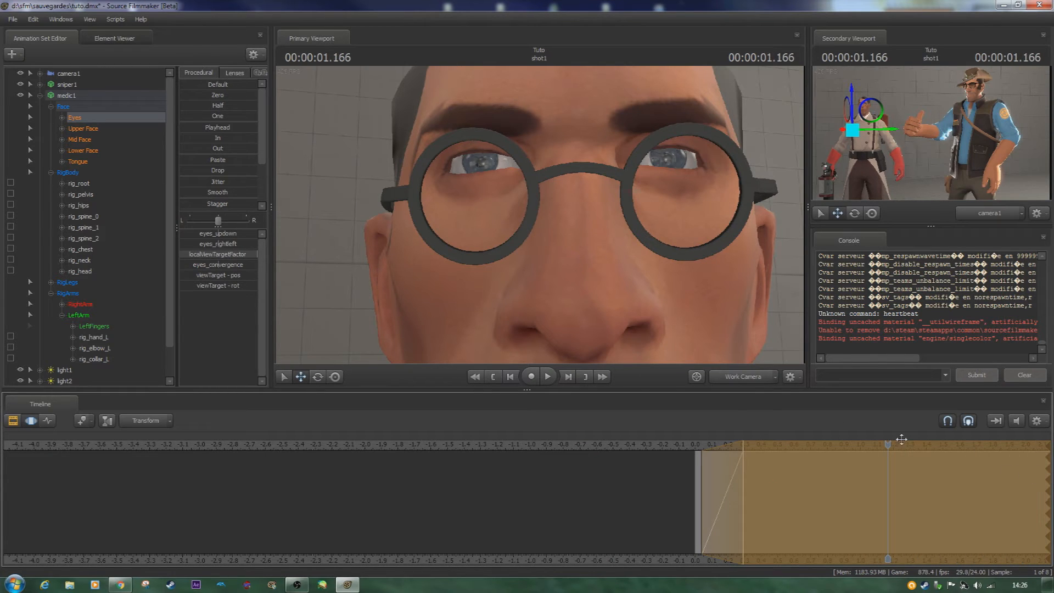
{"action": "left_click_drag", "start_coordinate": [209, 184], "coordinate": [239, 185]}
{"action": "key", "text": "space"}
- Undo the strong Jitter, reapply the preset to the Eyes at a lower strength, and play it back
{"action": "key", "text": "space"}
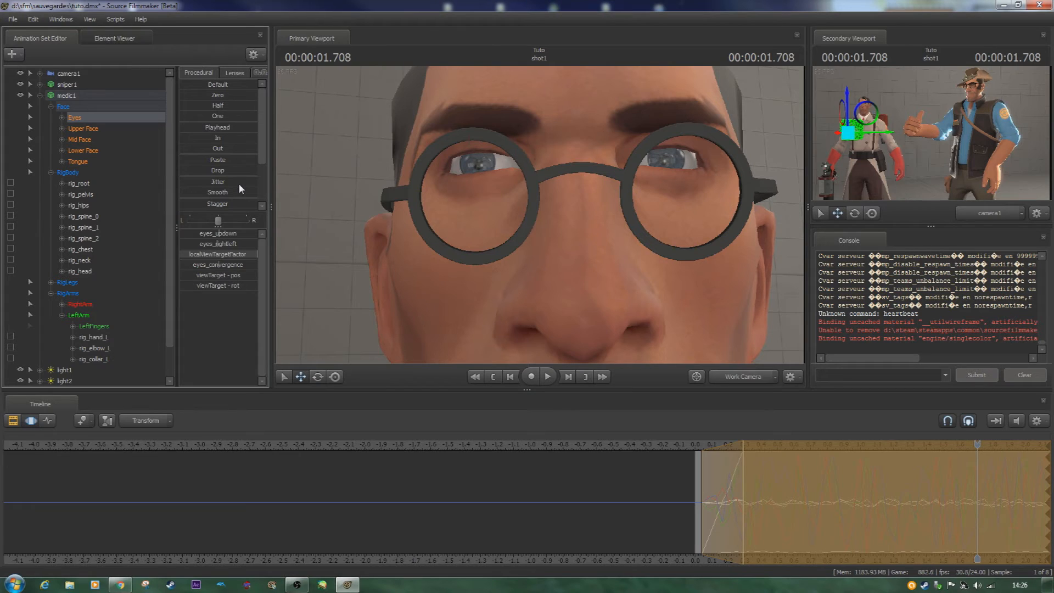
{"action": "key", "text": "ctrl+z"}
{"action": "left_click_drag", "start_coordinate": [217, 183], "coordinate": [228, 186]}
{"action": "key", "text": "space"}
{"action": "key", "text": "space"}
{"action": "key", "text": "space"}
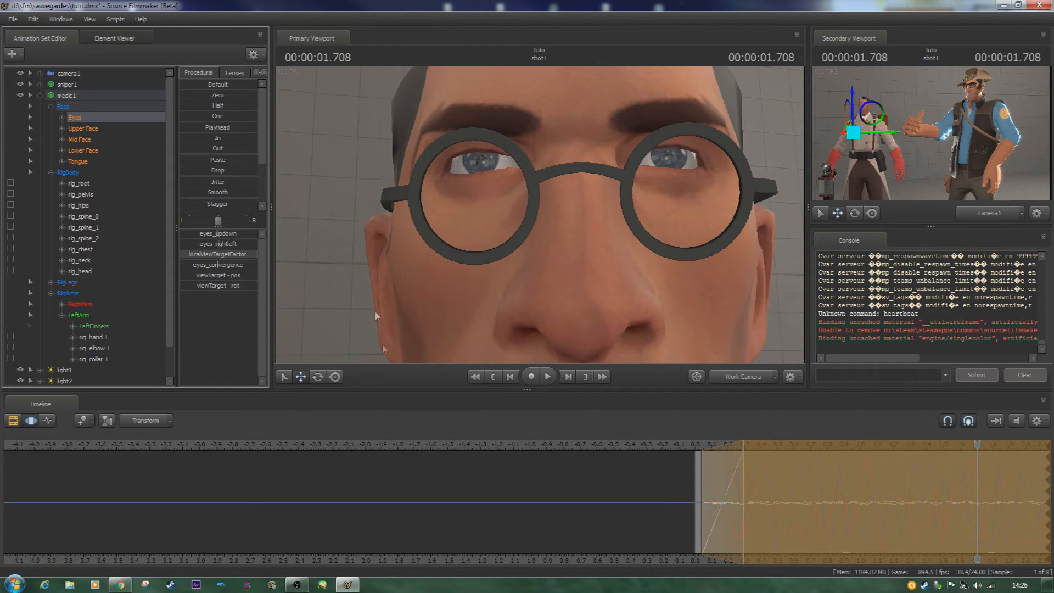
- Expand the time selection to the whole timeline and bring the medic's upper body into view
{"action": "middle_click_drag", "start_coordinate": [653, 566], "coordinate": [361, 550]}
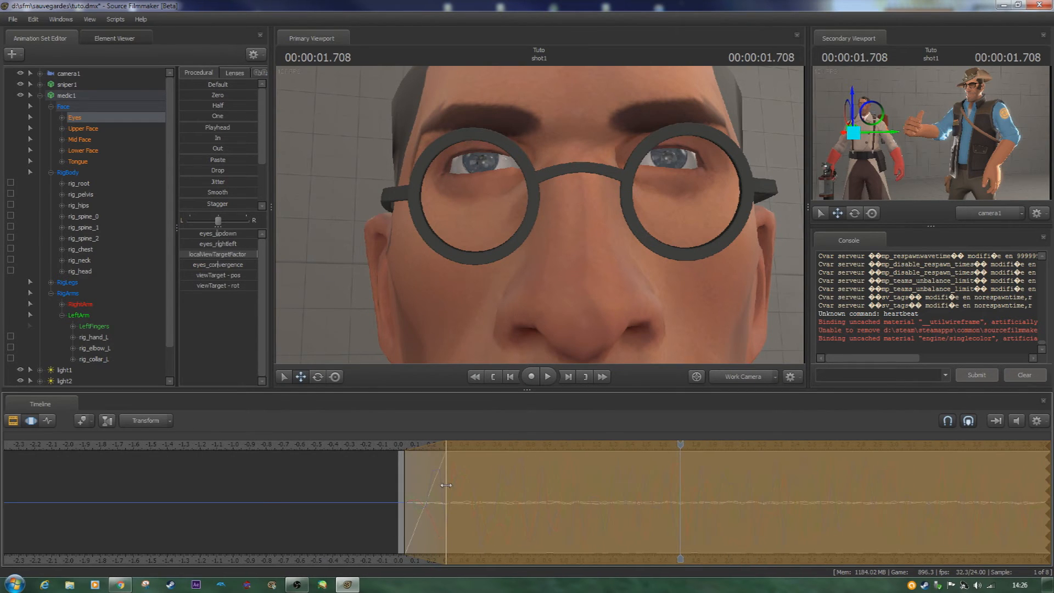
{"action": "right_click", "coordinate": [447, 340]}
{"action": "left_click", "coordinate": [471, 353]}
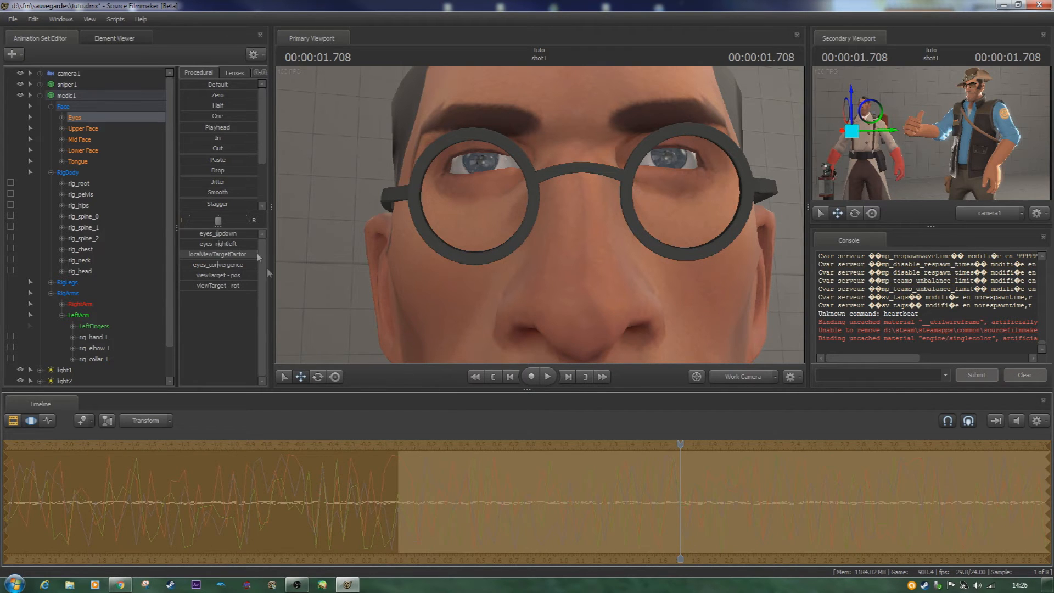
{"action": "key", "text": "s"}
{"action": "mouse_move", "coordinate": [540, 215]}
{"action": "left_mouse_down"}
{"action": "mouse_move", "coordinate": [540, 258]}
{"action": "mouse_move", "coordinate": [532, 241]}
{"action": "mouse_move", "coordinate": [552, 220]}
{"action": "mouse_move", "coordinate": [540, 215]}
{"action": "left_mouse_up"}
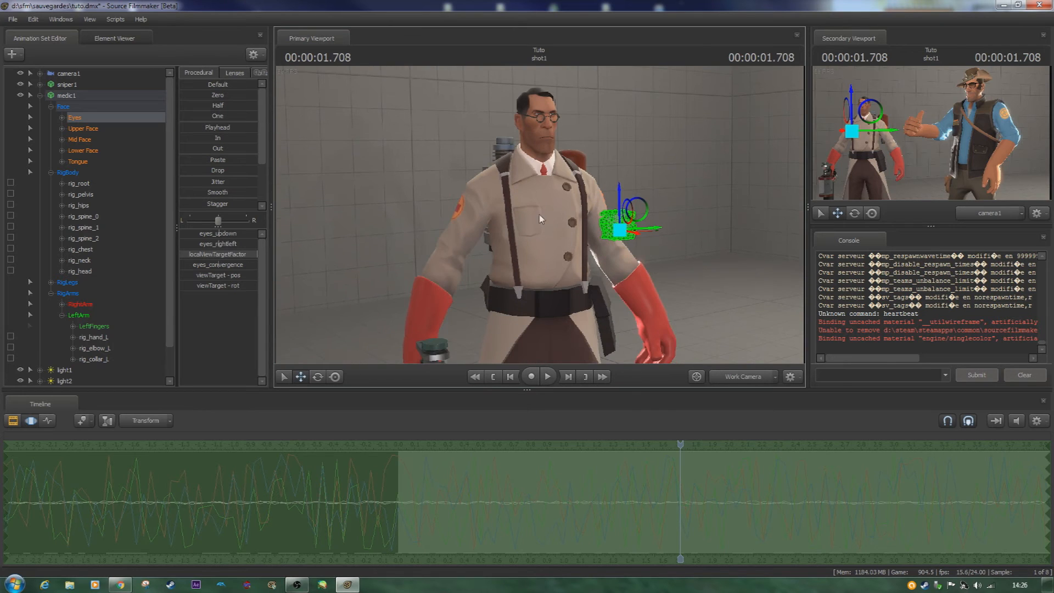
- Clear the Eyes animation over the whole timeline, play back the shot, and return the playhead to frame 0
{"action": "right_click", "coordinate": [563, 514]}
{"action": "left_click", "coordinate": [601, 408]}
{"action": "key", "text": "space"}
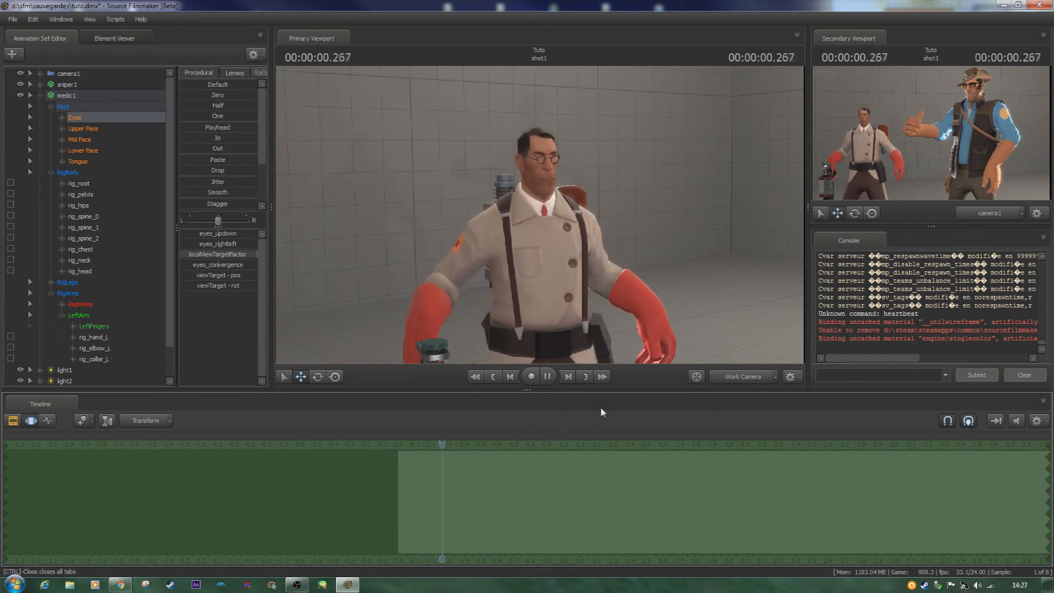
{"action": "key", "text": "space"}
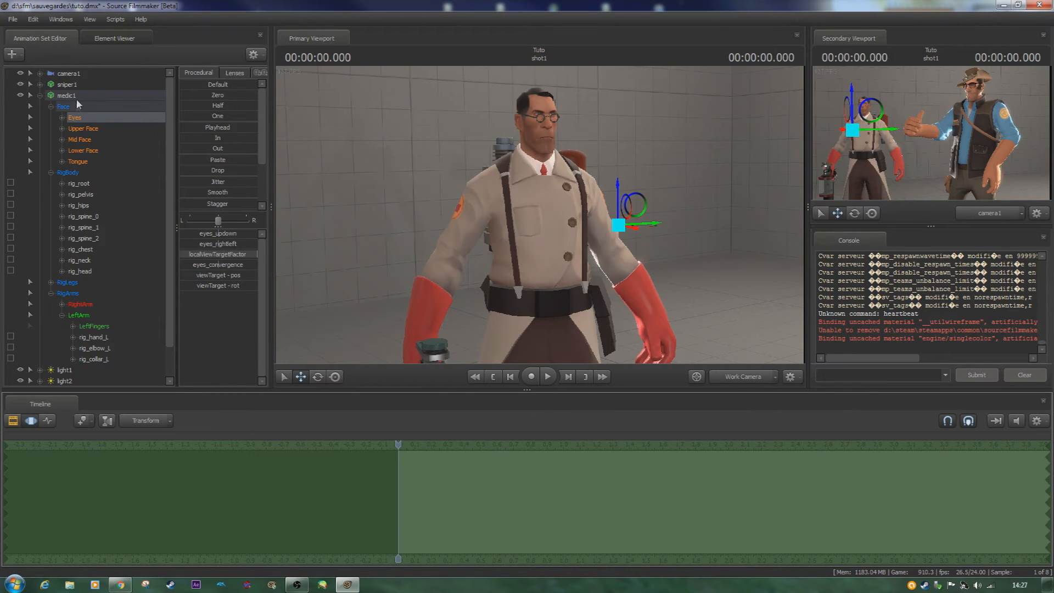
- Select the entire medic1 animation set and clear its animation over the whole timeline
{"action": "left_click", "coordinate": [79, 97]}
{"action": "right_click", "coordinate": [572, 515]}
{"action": "left_click", "coordinate": [611, 409]}
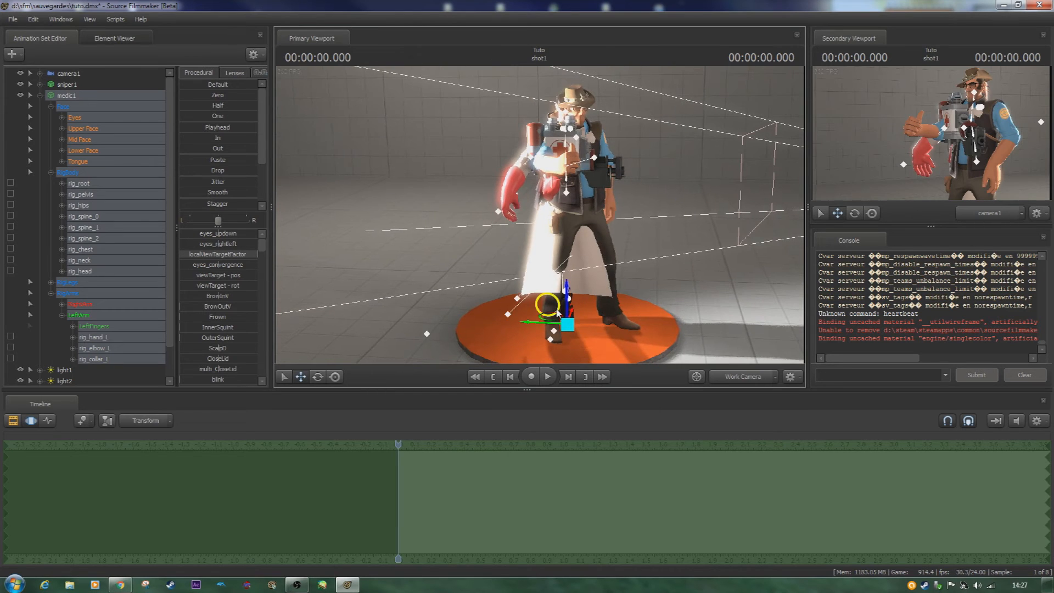
- Move the medic off the orange platform away from the sniper, and switch to the Rotate tool
{"action": "left_click_drag", "start_coordinate": [568, 325], "coordinate": [248, 318]}
{"action": "key", "text": "e"}
{"action": "mouse_move", "coordinate": [545, 241]}
{"action": "left_mouse_down"}
{"action": "mouse_move", "coordinate": [472, 242]}
{"action": "mouse_move", "coordinate": [541, 239]}
{"action": "left_mouse_up"}
{"action": "key", "text": "w"}
{"action": "key", "text": "s"}
- Select the rig_hand_L control and view the medic's arm from above
{"action": "left_click", "coordinate": [612, 272], "text": "ctrl"}
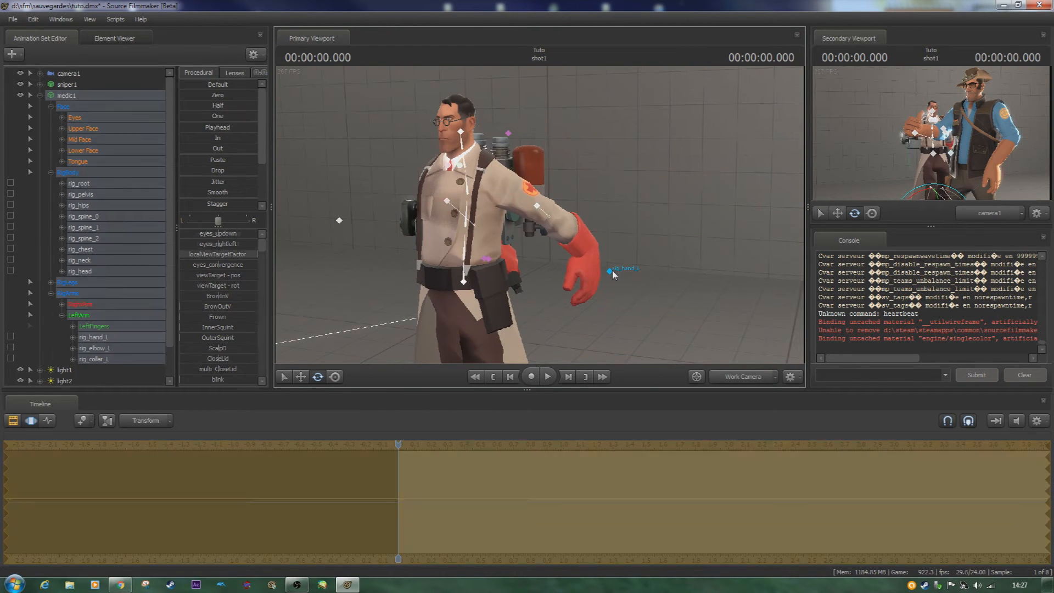
{"action": "left_click", "coordinate": [612, 273]}
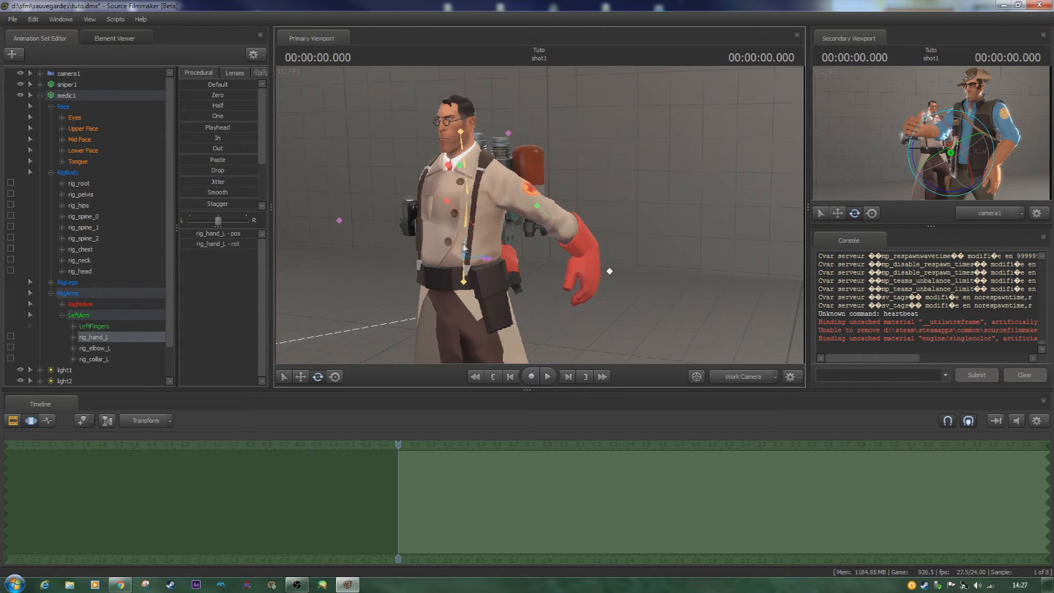
{"action": "scroll", "coordinate": [47, 310], "scroll_direction": "down", "scroll_amount": 1}
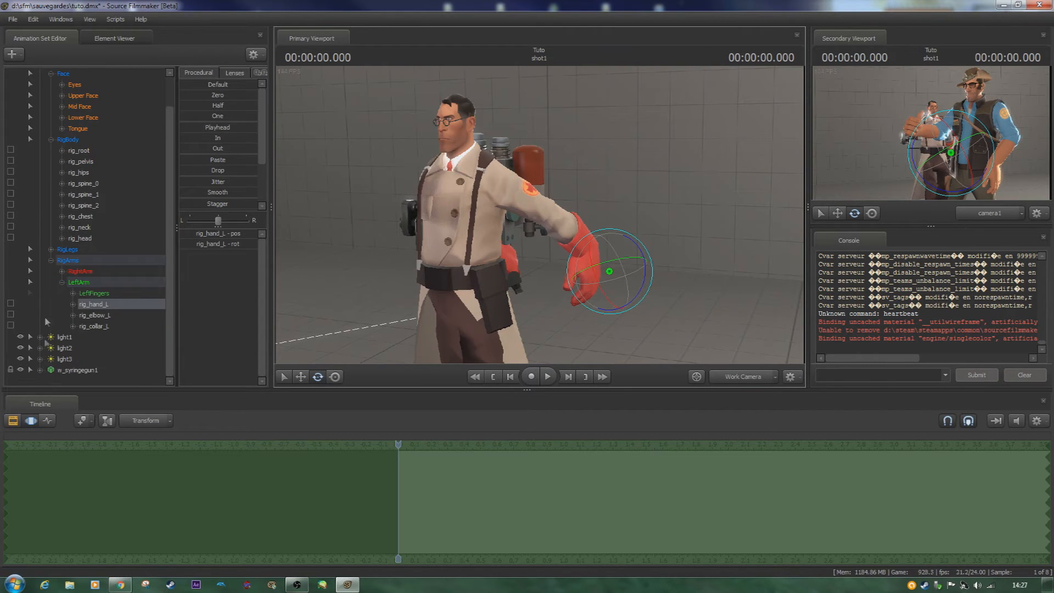
{"action": "left_click", "coordinate": [31, 371]}
{"action": "left_click_drag", "start_coordinate": [476, 262], "coordinate": [496, 195], "text": "alt"}
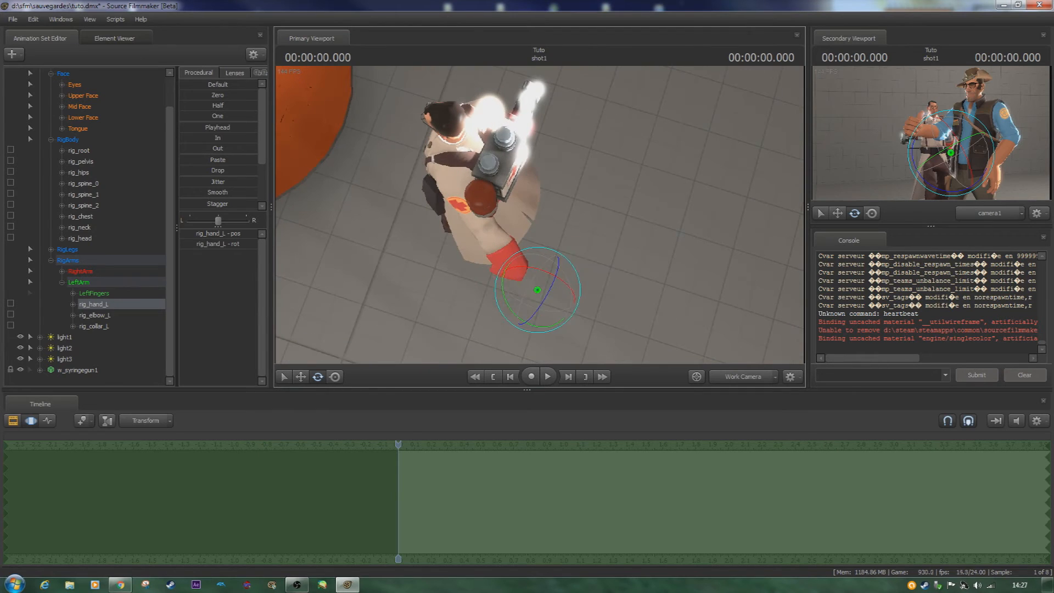
- Select the rig_collar_L control at the medic's shoulder and frame his upper body from the front
{"action": "left_click", "coordinate": [495, 238]}
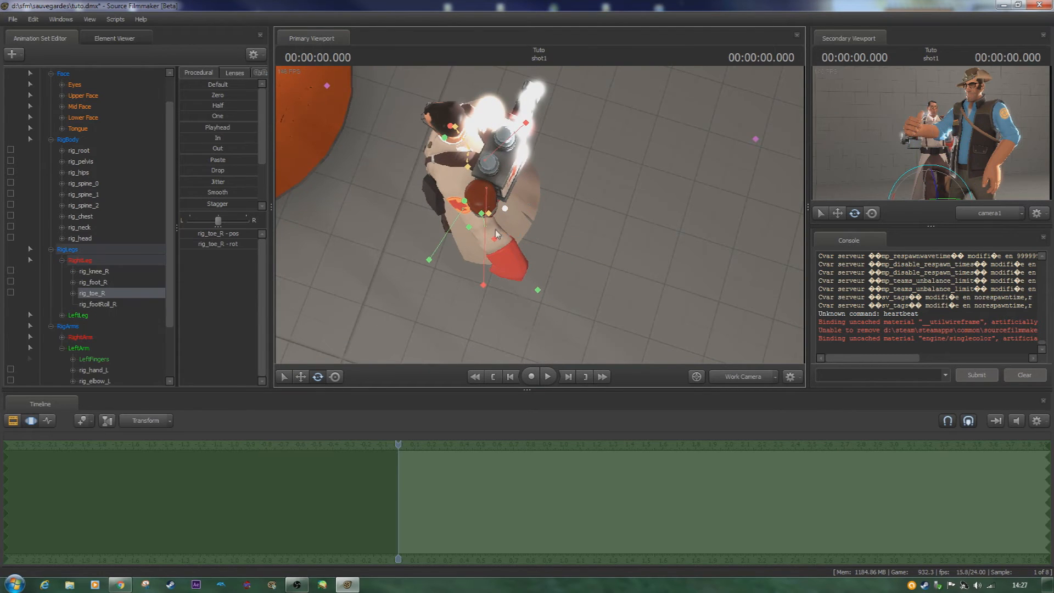
{"action": "left_click", "coordinate": [491, 214]}
{"action": "left_click_drag", "start_coordinate": [491, 214], "coordinate": [530, 109], "text": "alt"}
{"action": "left_click_drag", "start_coordinate": [527, 248], "coordinate": [522, 207]}
{"action": "left_click", "coordinate": [526, 195]}
{"action": "left_click_drag", "start_coordinate": [543, 292], "coordinate": [670, 260], "text": "alt"}
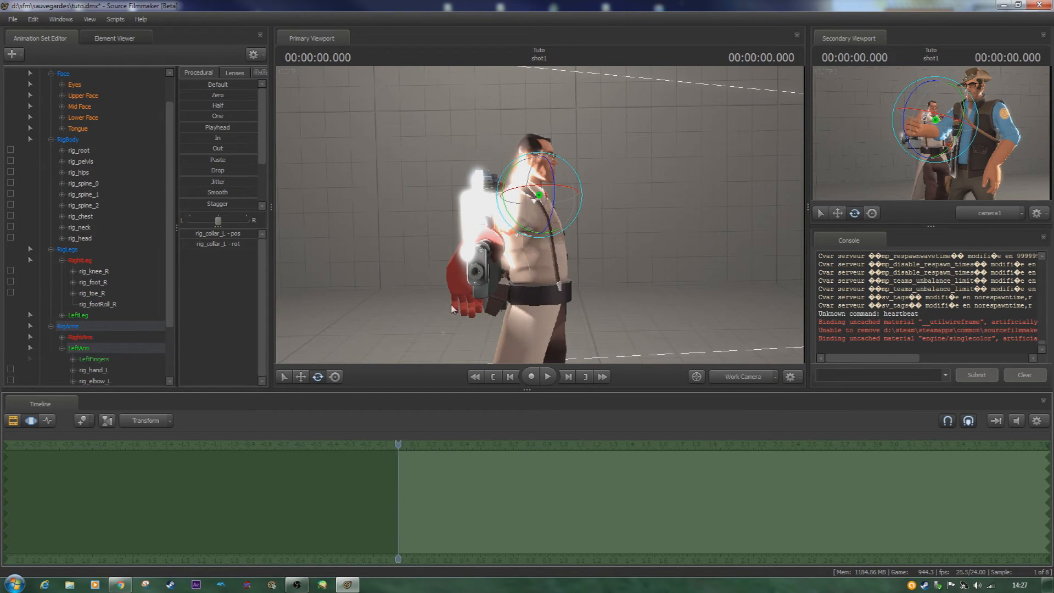
{"action": "left_click_drag", "start_coordinate": [446, 288], "coordinate": [593, 255], "text": "alt"}
{"action": "key", "text": "a"}
{"action": "key", "text": "w"}
{"action": "key", "text": "s"}
{"action": "left_click_drag", "start_coordinate": [516, 213], "coordinate": [540, 215]}
{"action": "key", "text": "s"}
{"action": "left_click", "coordinate": [72, 294]}
{"action": "left_click", "coordinate": [74, 295]}
{"action": "left_click", "coordinate": [73, 283]}
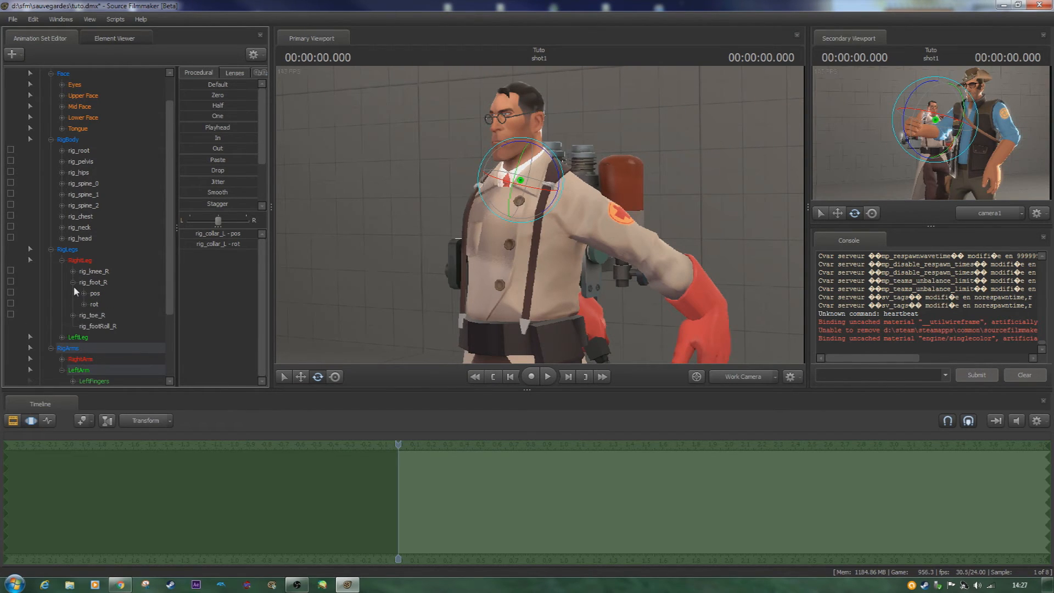
{"action": "left_click", "coordinate": [73, 283]}
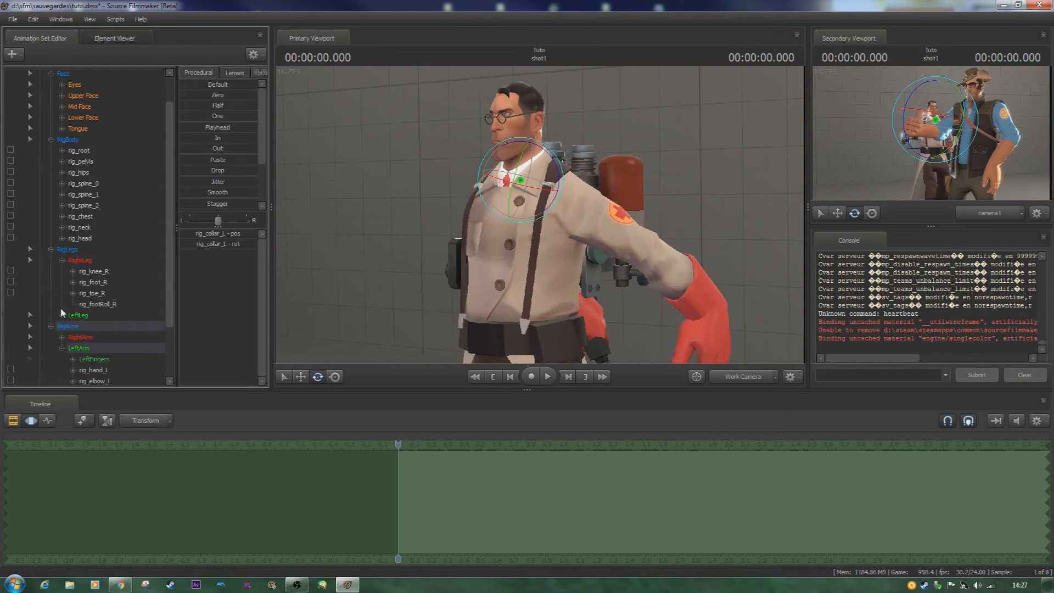
- Collapse the medic's rig groups and the medic1 entry in the animation set list
{"action": "scroll", "coordinate": [61, 308], "scroll_direction": "down", "scroll_amount": 2}
{"action": "left_click", "coordinate": [51, 261]}
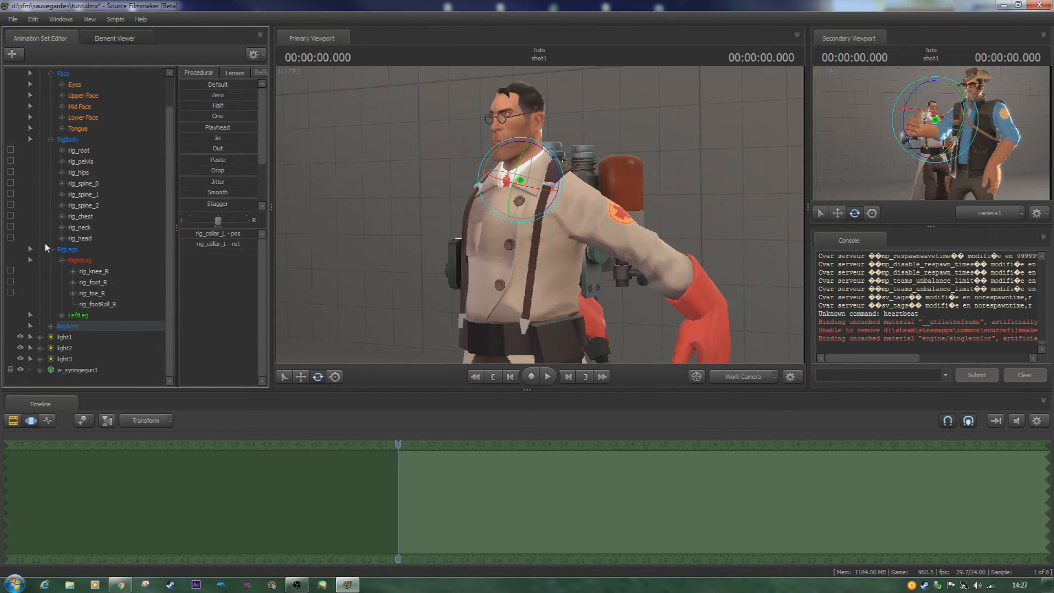
{"action": "left_click", "coordinate": [51, 250]}
{"action": "left_click", "coordinate": [51, 172]}
{"action": "left_click", "coordinate": [39, 95]}
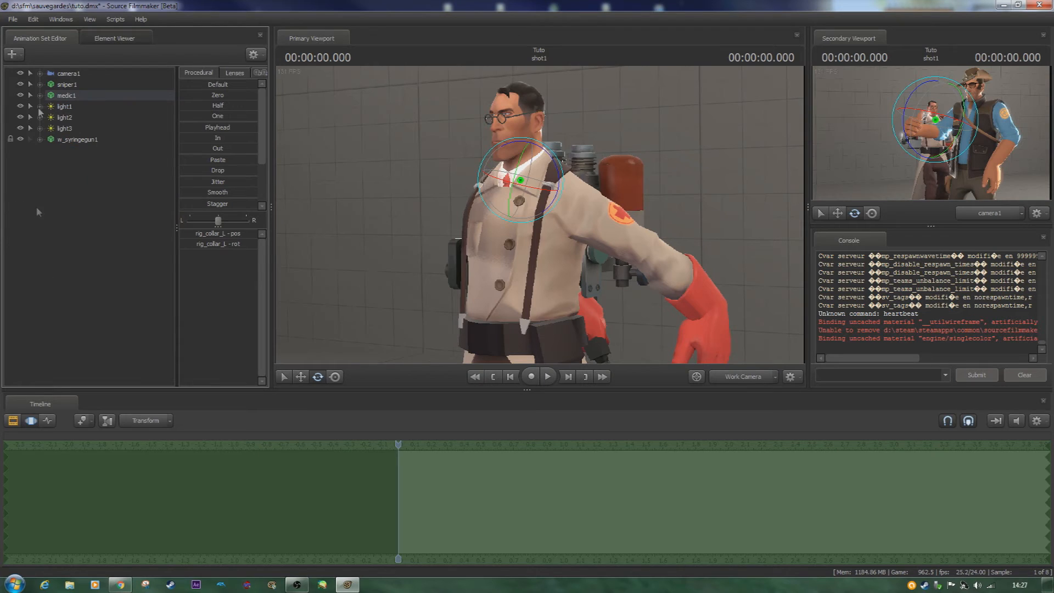
- Select the medic1 animation set and detach all rigs from it
{"action": "left_click", "coordinate": [79, 97]}
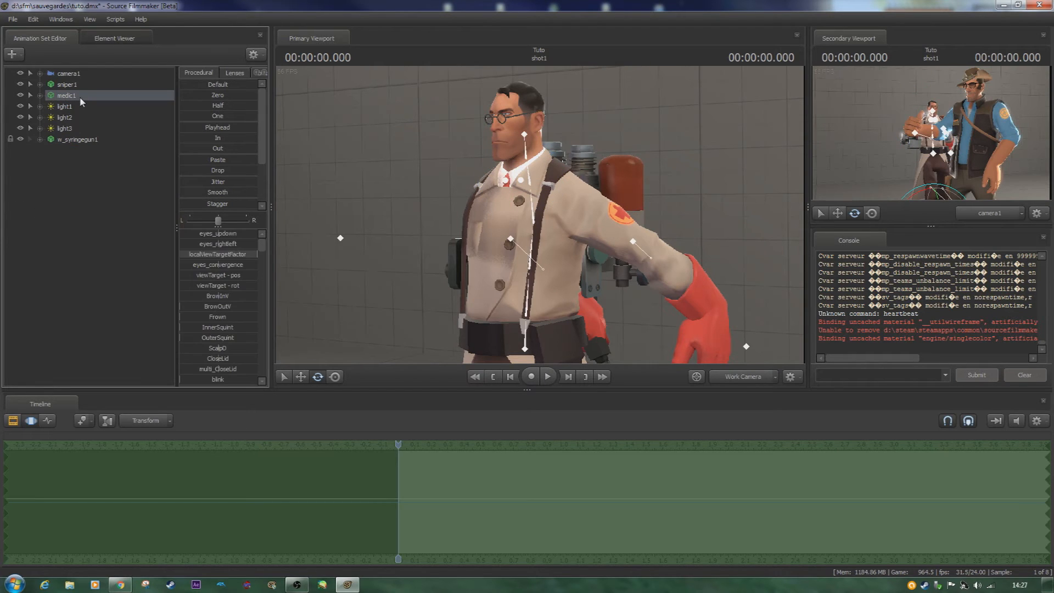
{"action": "right_click", "coordinate": [80, 100]}
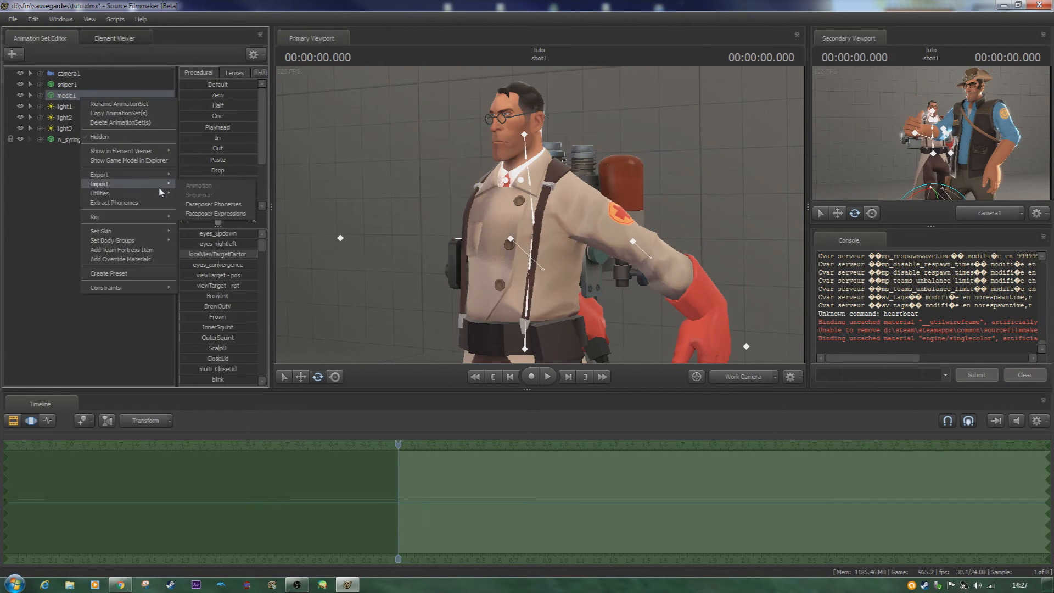
{"action": "mouse_move", "coordinate": [138, 217]}
{"action": "mouse_move", "coordinate": [278, 230]}
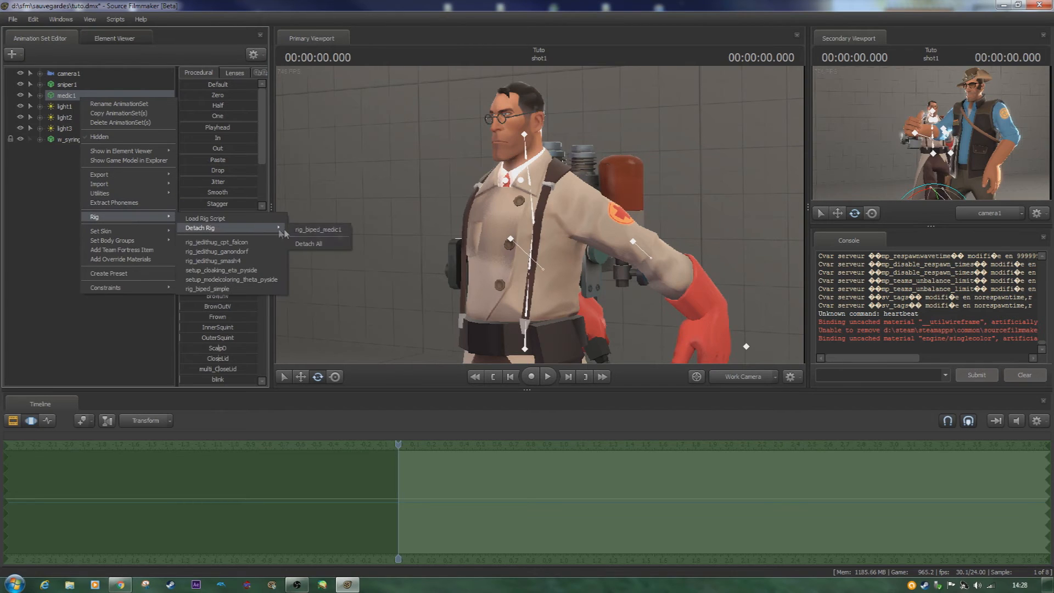
{"action": "left_click", "coordinate": [309, 244]}
- Open the sequence import for medic1 and preview an AttackStand_SECONDARY variant
{"action": "right_click", "coordinate": [138, 89]}
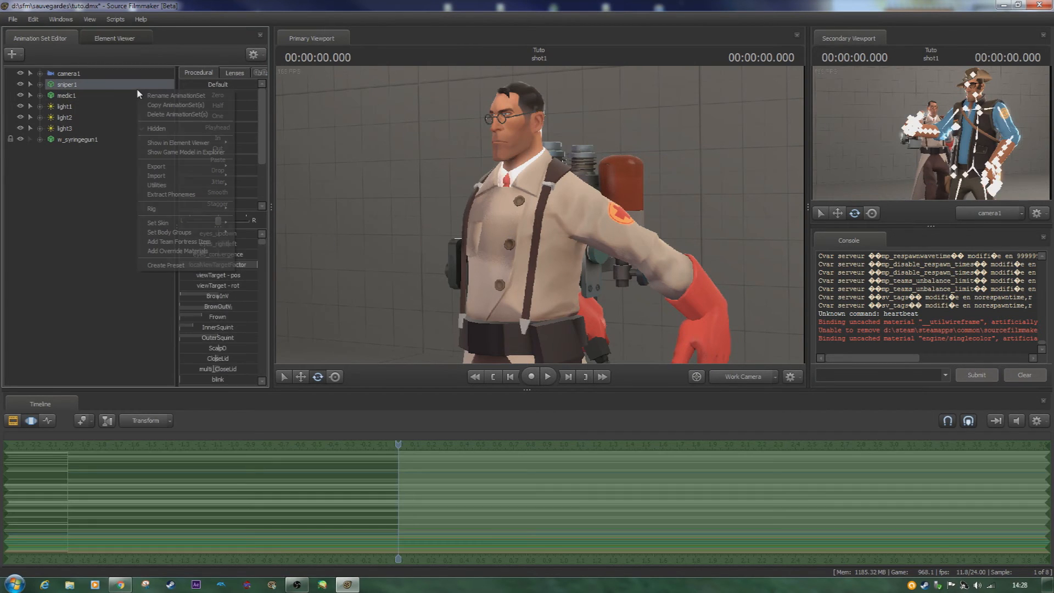
{"action": "right_click", "coordinate": [104, 95]}
{"action": "mouse_move", "coordinate": [185, 175]}
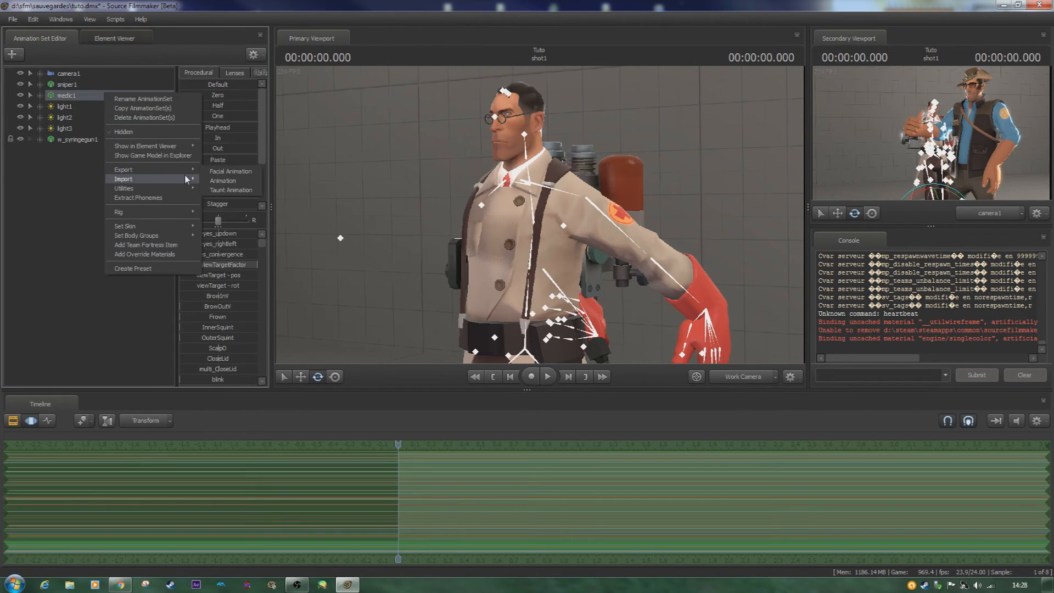
{"action": "left_click", "coordinate": [232, 190]}
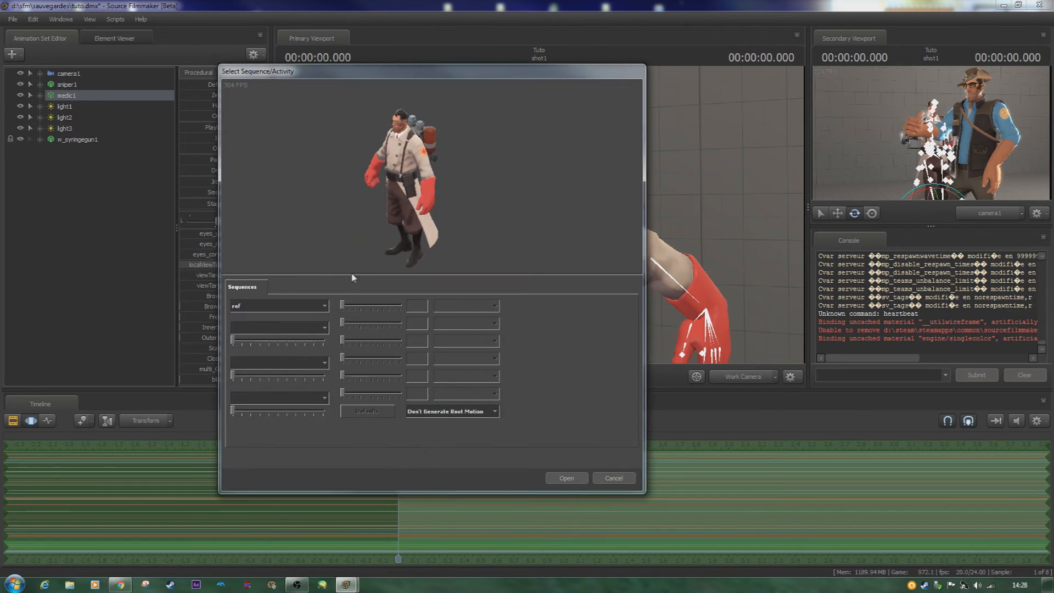
{"action": "left_click", "coordinate": [314, 308]}
{"action": "scroll", "coordinate": [285, 364], "scroll_direction": "down", "scroll_amount": 3}
{"action": "scroll", "coordinate": [286, 364], "scroll_direction": "up", "scroll_amount": 8}
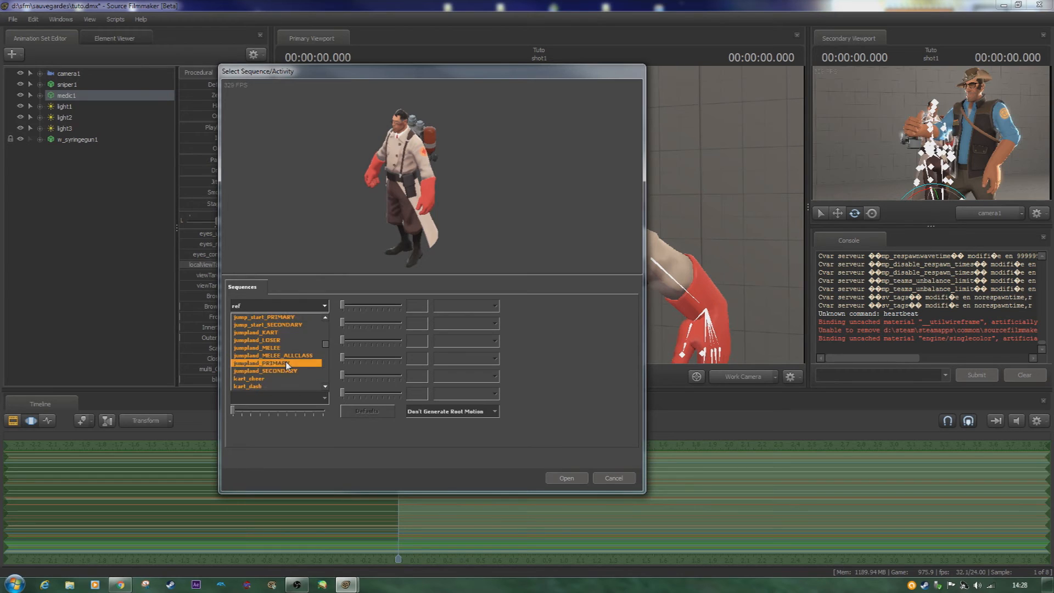
{"action": "scroll", "coordinate": [286, 366], "scroll_direction": "up", "scroll_amount": 8}
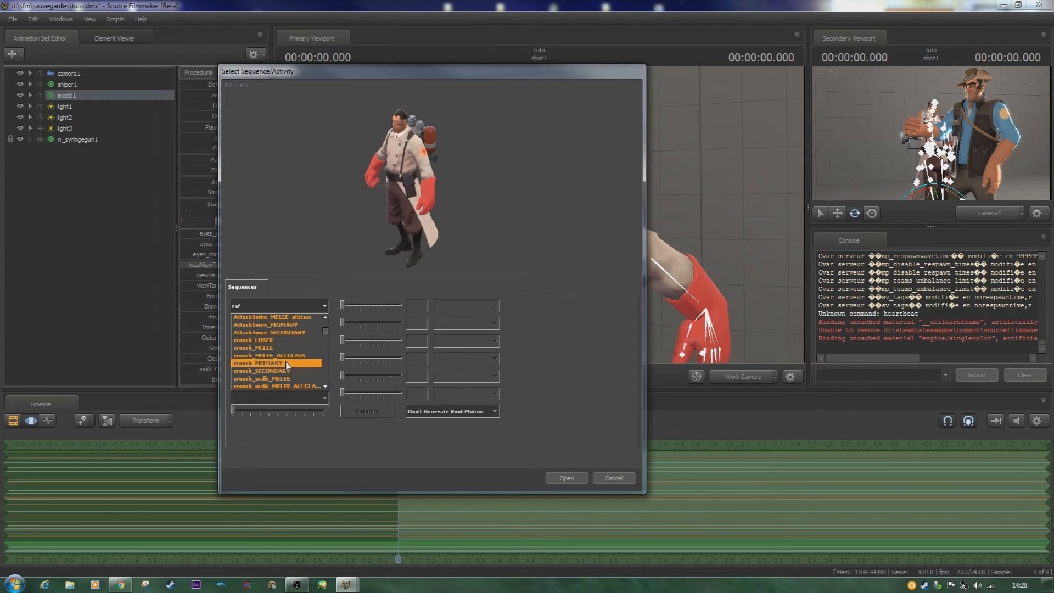
{"action": "left_click", "coordinate": [294, 347]}
- Preview the taunt_replay and taunt02 sequences on the medic
{"action": "left_click", "coordinate": [301, 307]}
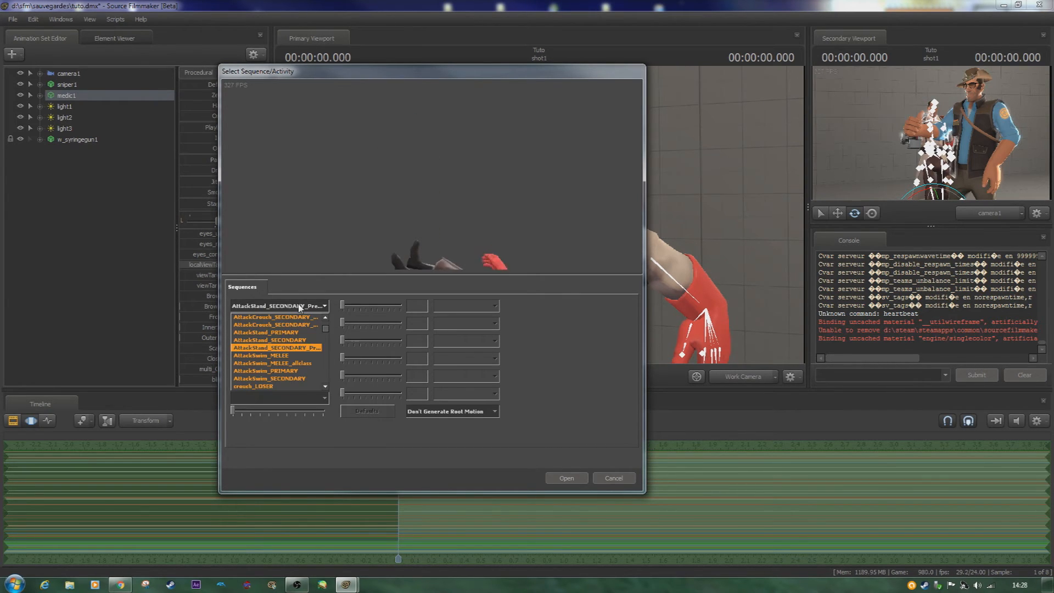
{"action": "left_click_drag", "start_coordinate": [327, 329], "coordinate": [333, 373]}
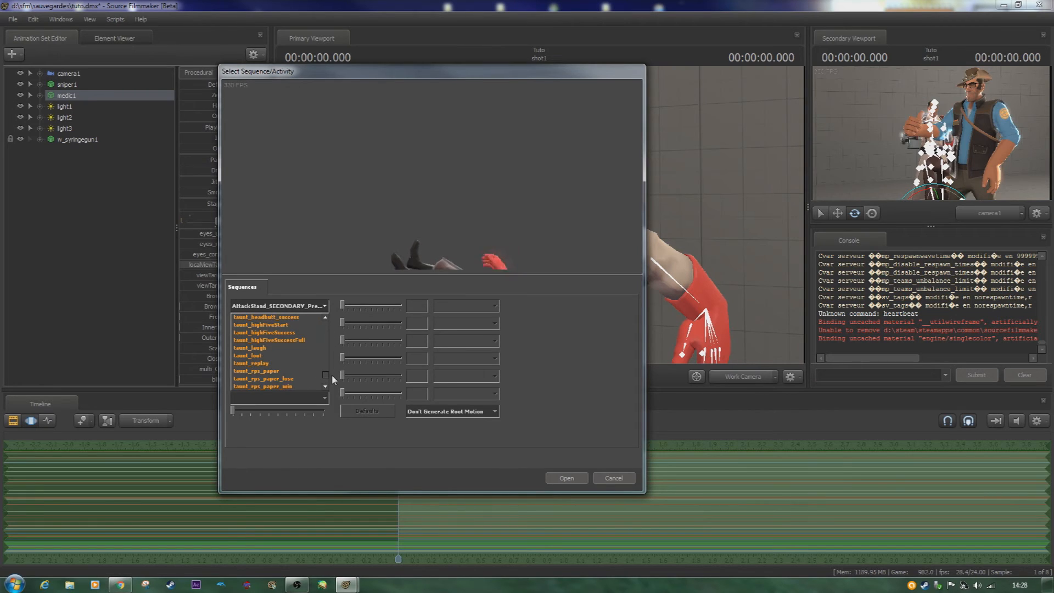
{"action": "left_click", "coordinate": [263, 363]}
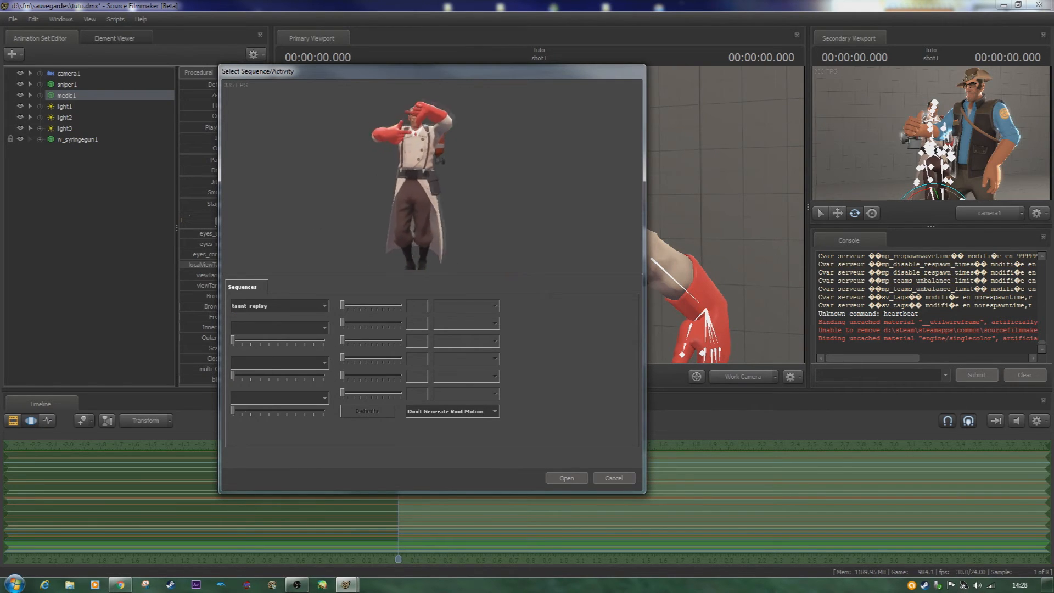
{"action": "left_click", "coordinate": [275, 309]}
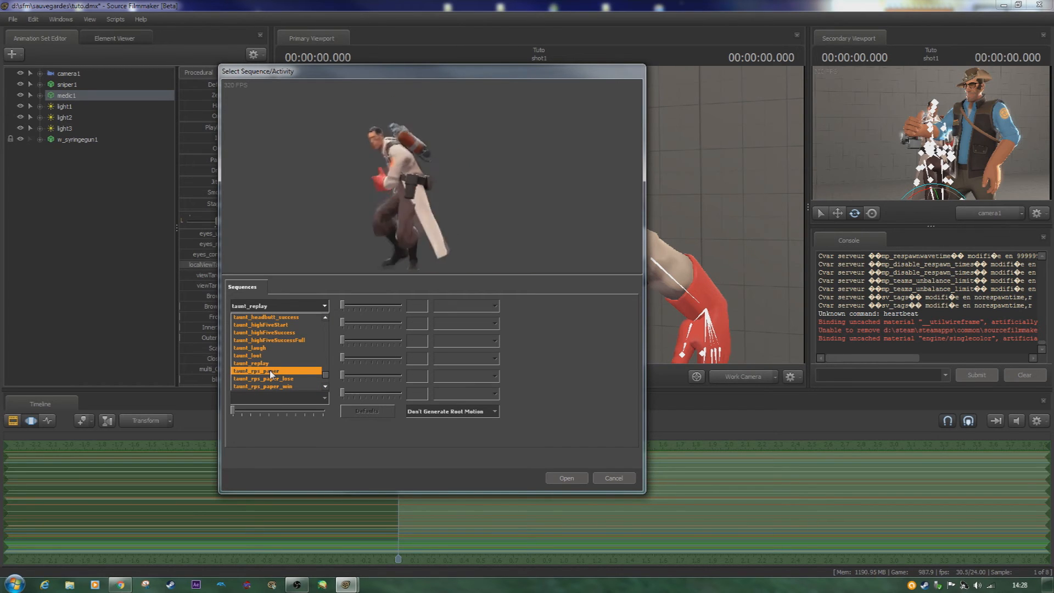
{"action": "scroll", "coordinate": [270, 373], "scroll_direction": "up", "scroll_amount": 2}
{"action": "scroll", "coordinate": [270, 370], "scroll_direction": "up", "scroll_amount": 5}
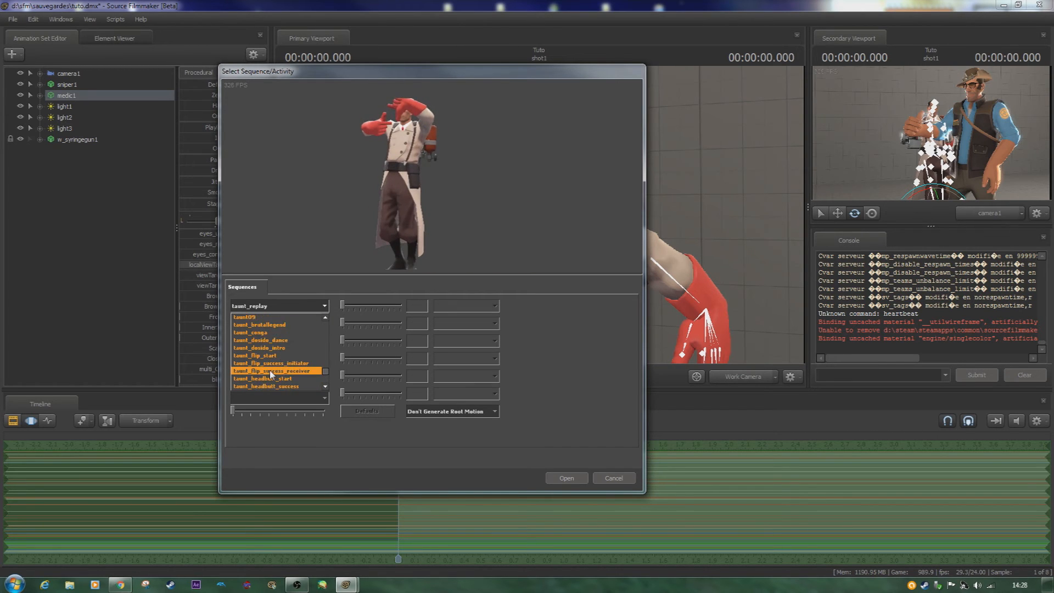
{"action": "scroll", "coordinate": [269, 371], "scroll_direction": "up", "scroll_amount": 3}
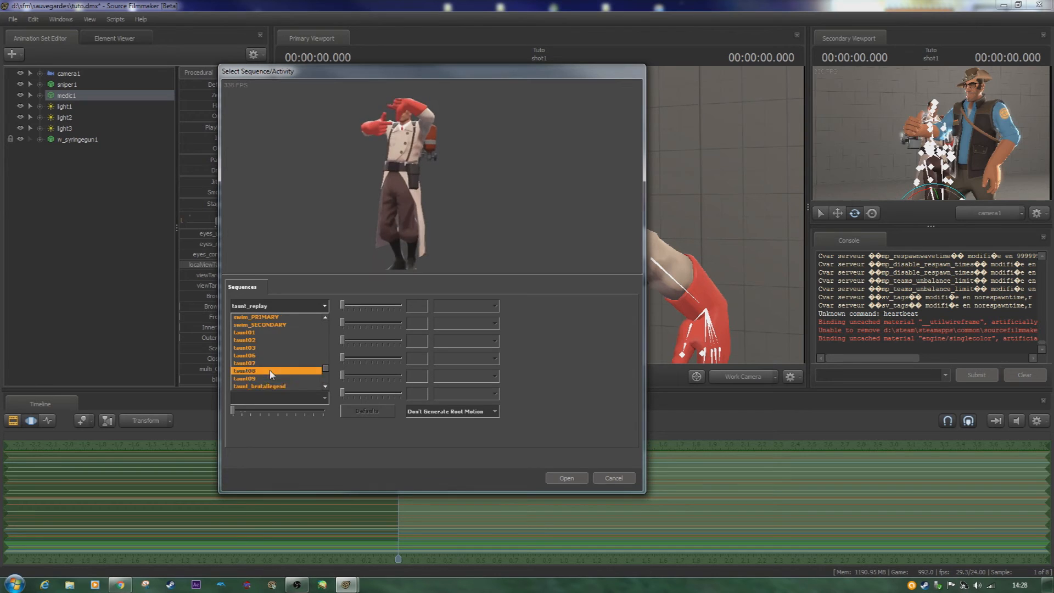
{"action": "left_click", "coordinate": [269, 371]}
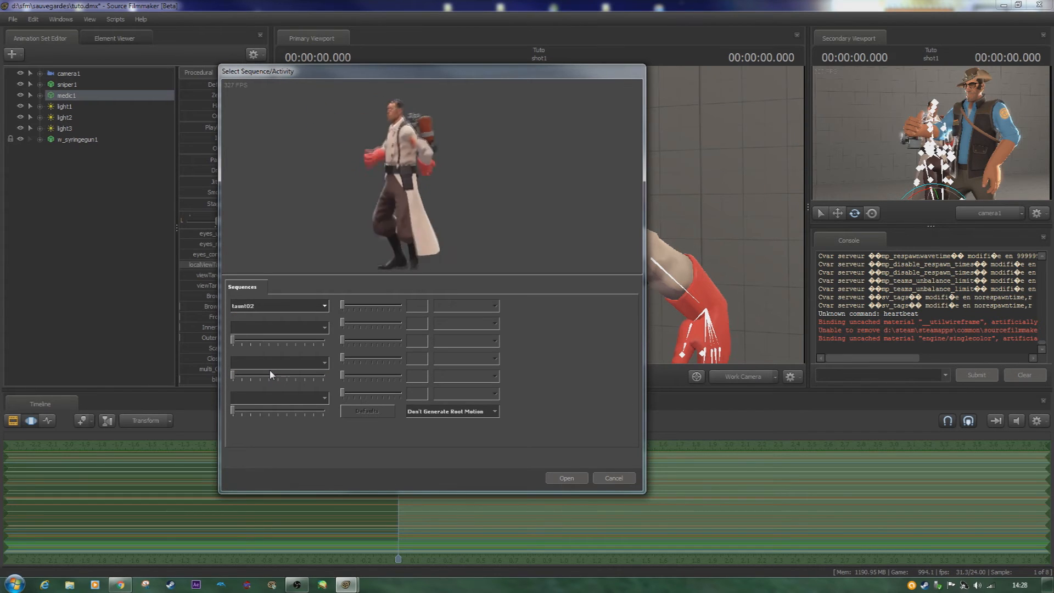
- Browse through the numbered taunts, import one onto medic1 and play back the shot
{"action": "key", "text": "Up"}
{"action": "key", "text": "Down"}
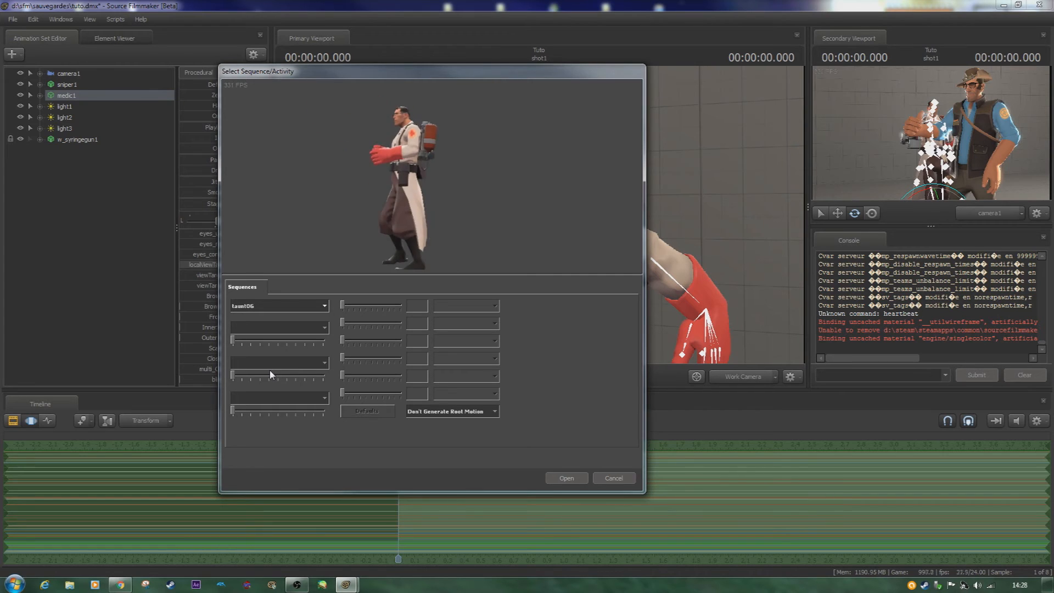
{"action": "key", "text": "Down"}
{"action": "key", "text": "Down"}
{"action": "key", "text": "Down"}
{"action": "key", "text": "Return"}
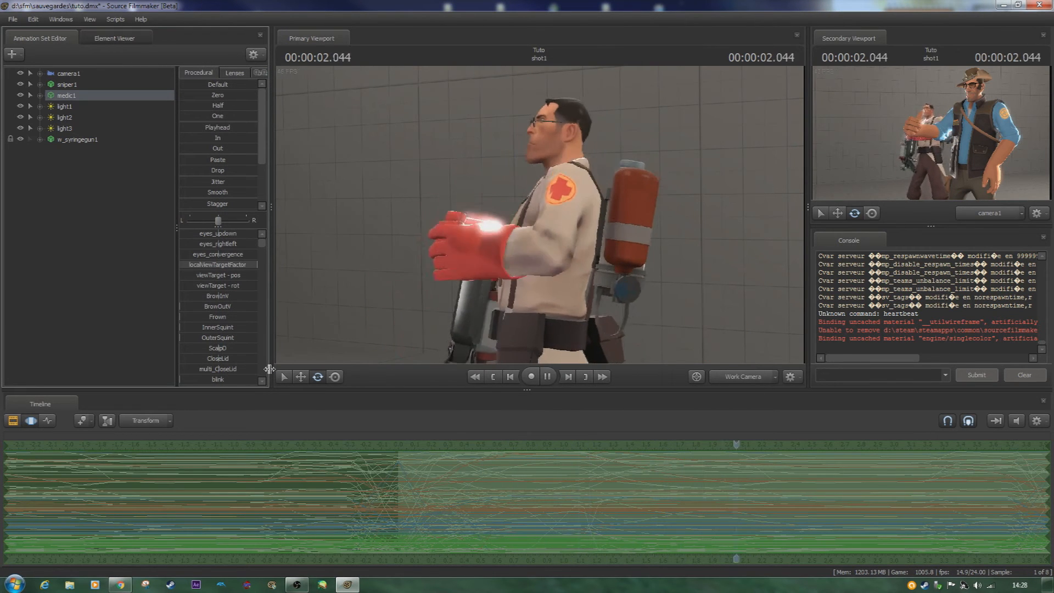
{"action": "key", "text": "space"}
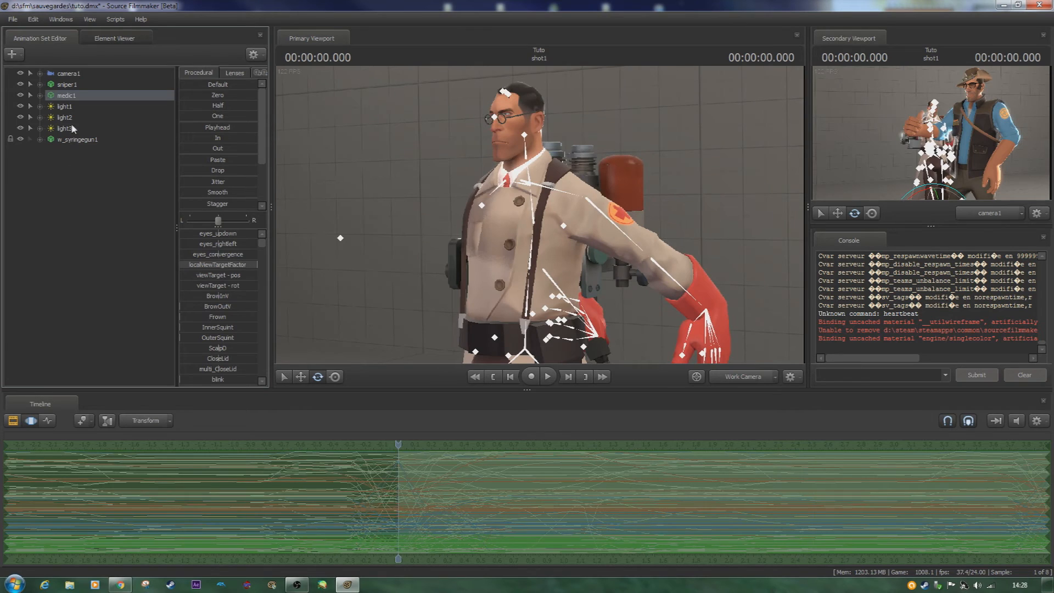
- Delete the w_syringegun1 animation set
{"action": "right_click", "coordinate": [74, 147]}
{"action": "right_click", "coordinate": [76, 141]}
{"action": "left_click", "coordinate": [92, 167]}
- Create an animation set for the new model w_medigun.mdl, found with the filter "medi" in the tf_movies mod
{"action": "right_click", "coordinate": [92, 167]}
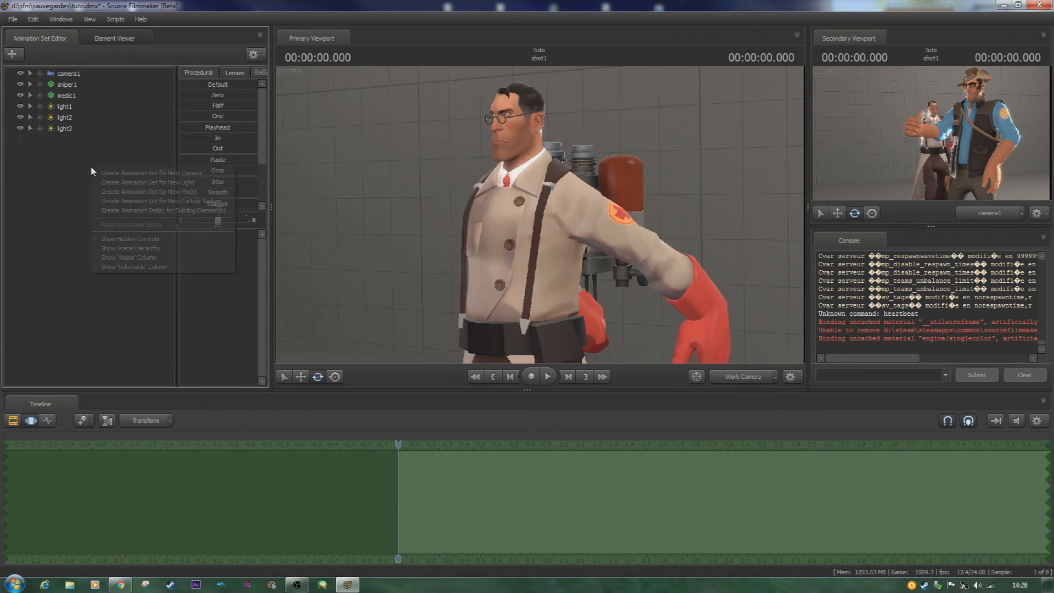
{"action": "left_click", "coordinate": [167, 193]}
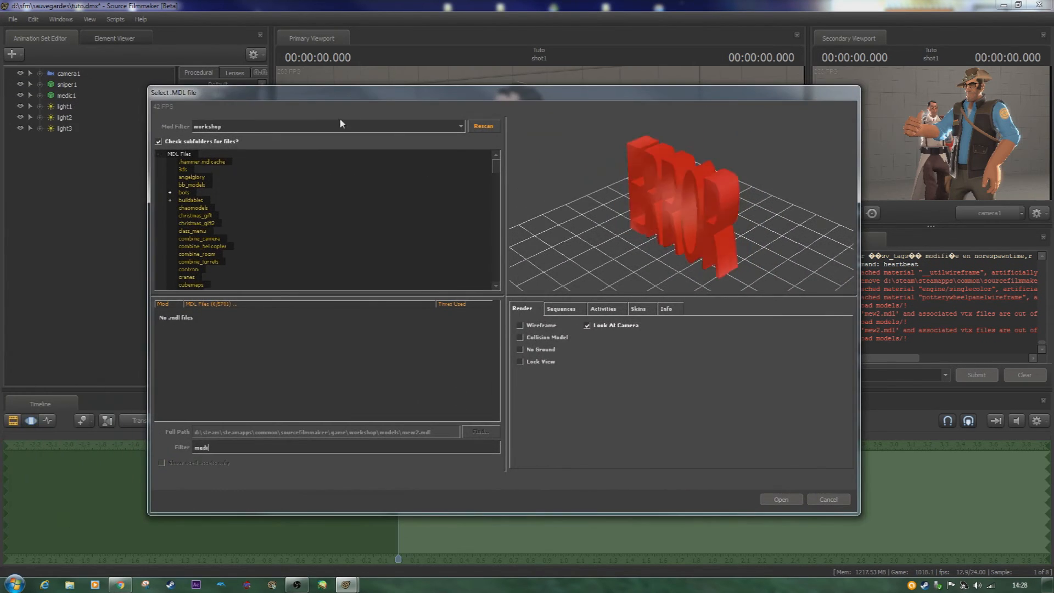
{"action": "left_click", "coordinate": [339, 125]}
{"action": "left_click", "coordinate": [261, 165]}
{"action": "left_click", "coordinate": [235, 130]}
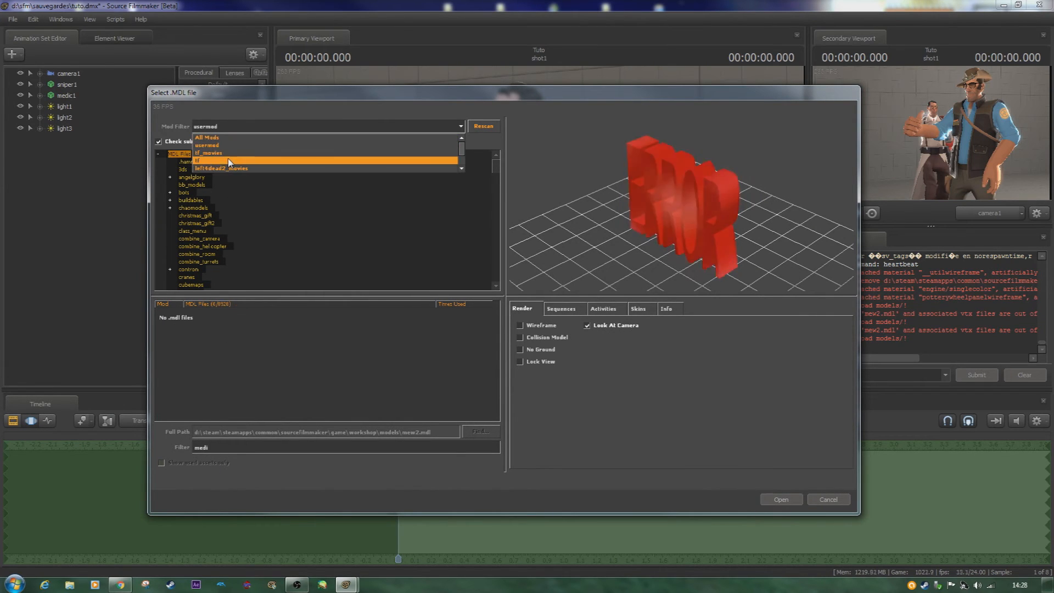
{"action": "left_click", "coordinate": [229, 160]}
{"action": "left_click", "coordinate": [230, 128]}
{"action": "left_click", "coordinate": [224, 152]}
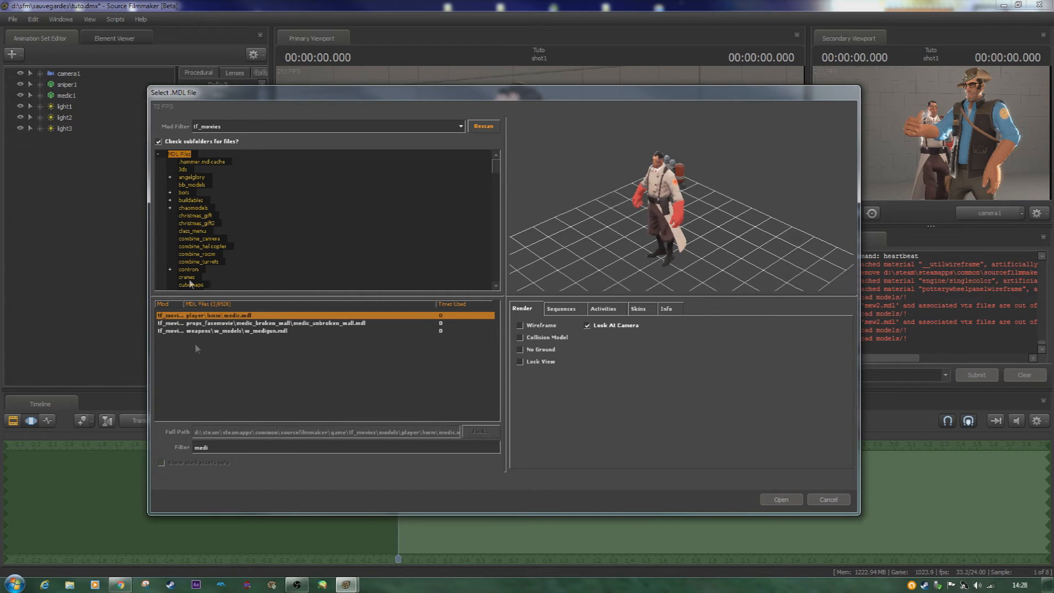
{"action": "left_click", "coordinate": [241, 331]}
{"action": "double_click", "coordinate": [241, 332]}
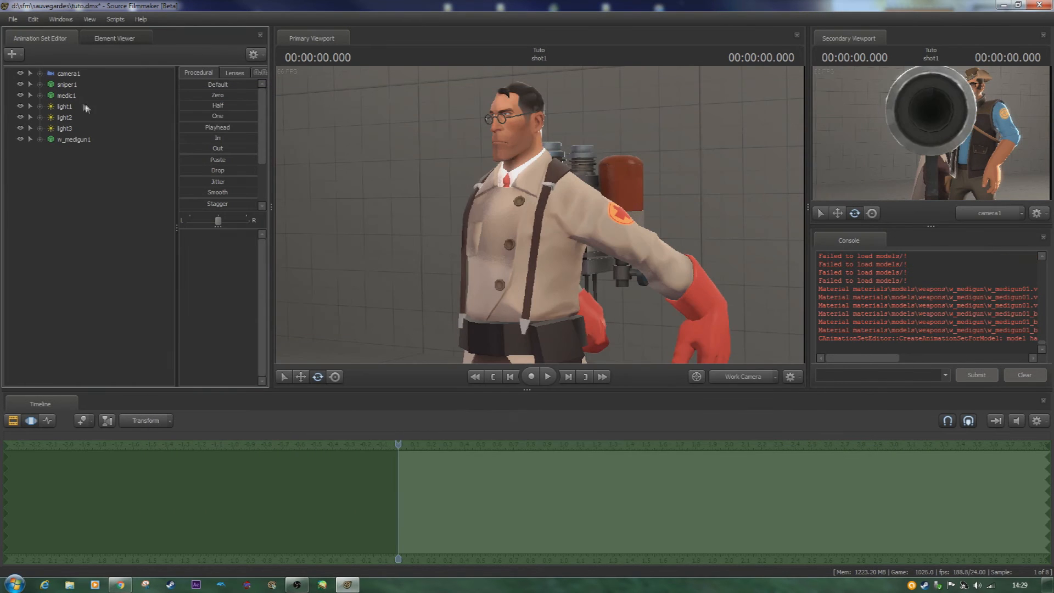
- Lock w_medigun1 to medic1 with its controls zeroed, and play the shot to check the weapon's attachment
{"action": "left_click", "coordinate": [66, 96]}
{"action": "left_click_drag", "start_coordinate": [97, 139], "coordinate": [95, 141]}
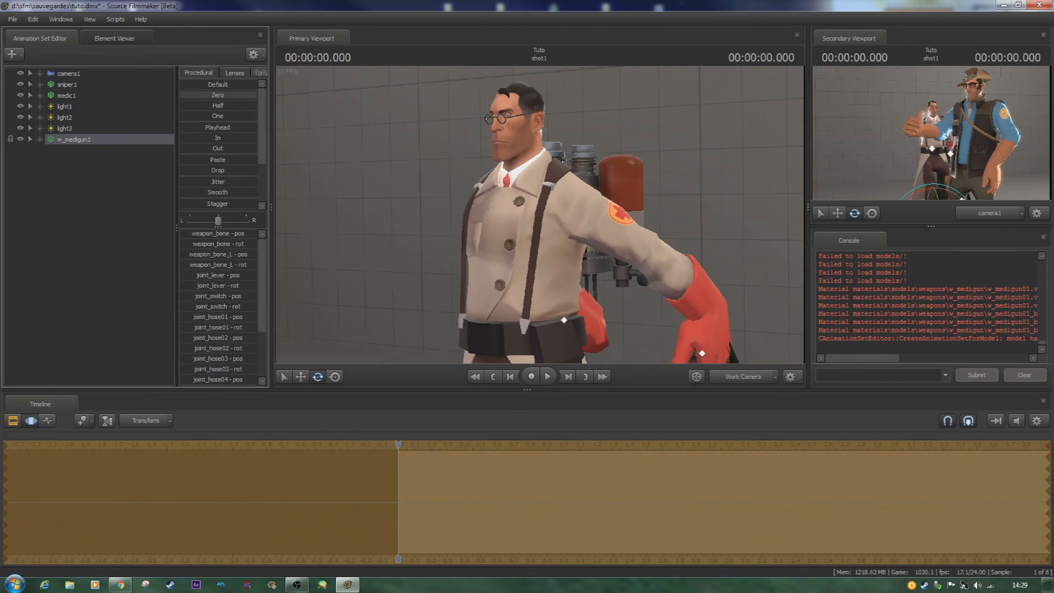
{"action": "left_click_drag", "start_coordinate": [395, 170], "coordinate": [539, 215]}
{"action": "key", "text": "s"}
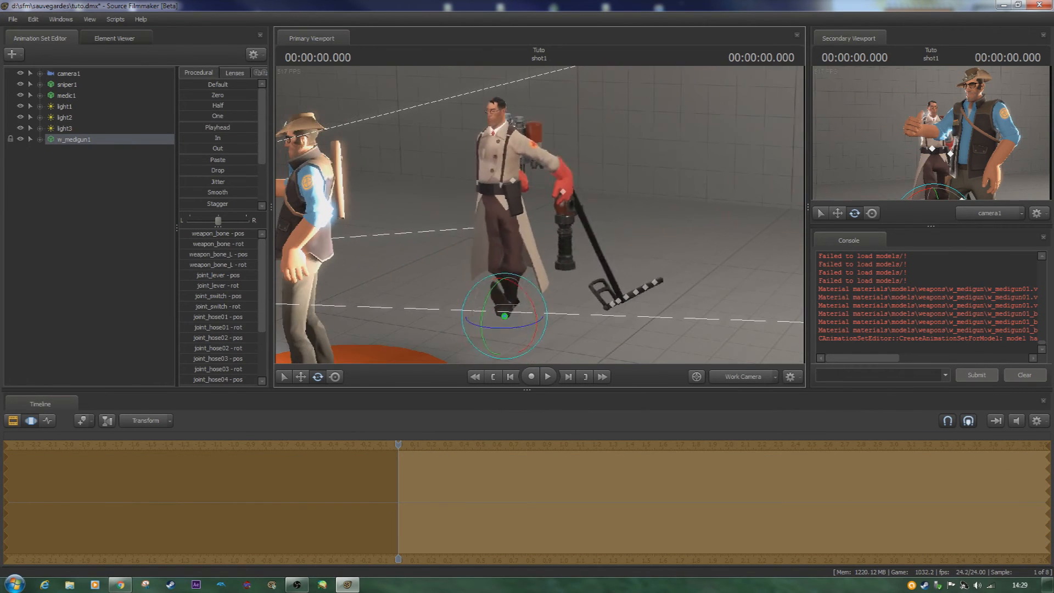
{"action": "key", "text": "space"}
{"action": "key", "text": "space"}
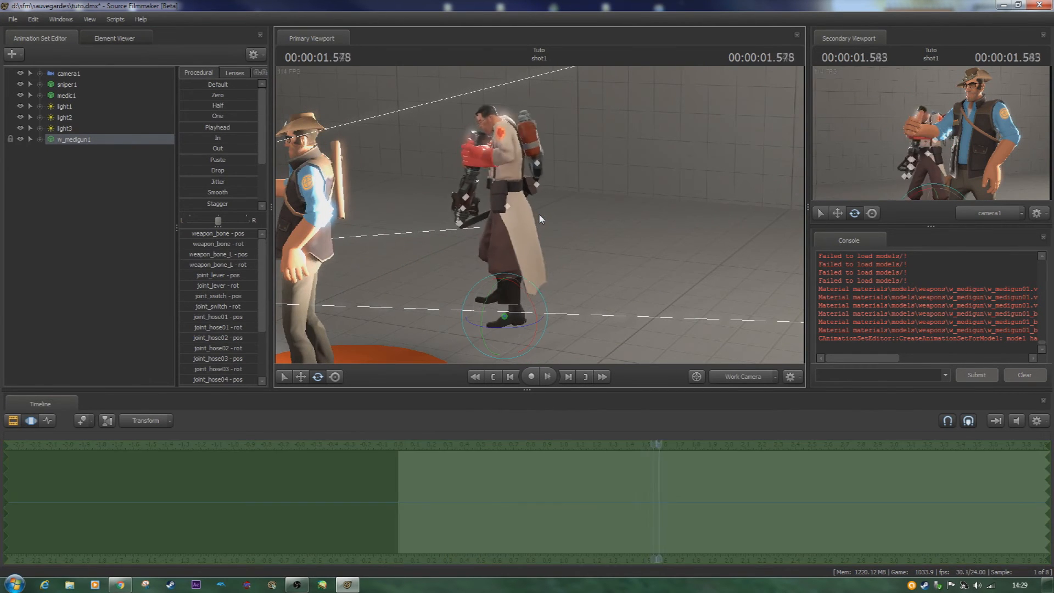
- Import the ref sequence onto medic1
{"action": "right_click", "coordinate": [80, 93]}
{"action": "mouse_move", "coordinate": [169, 181]}
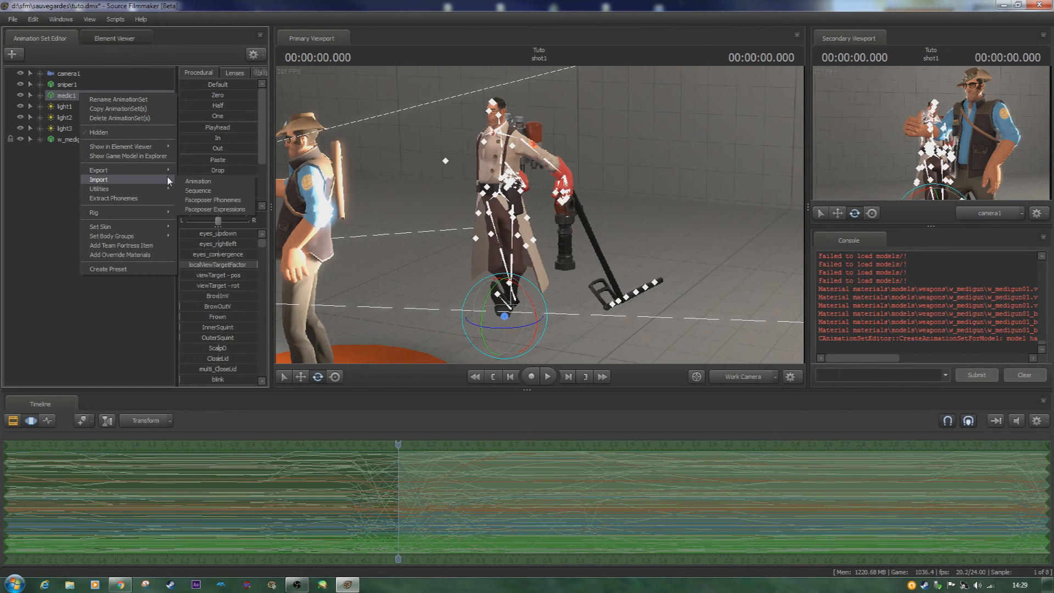
{"action": "left_click", "coordinate": [203, 190]}
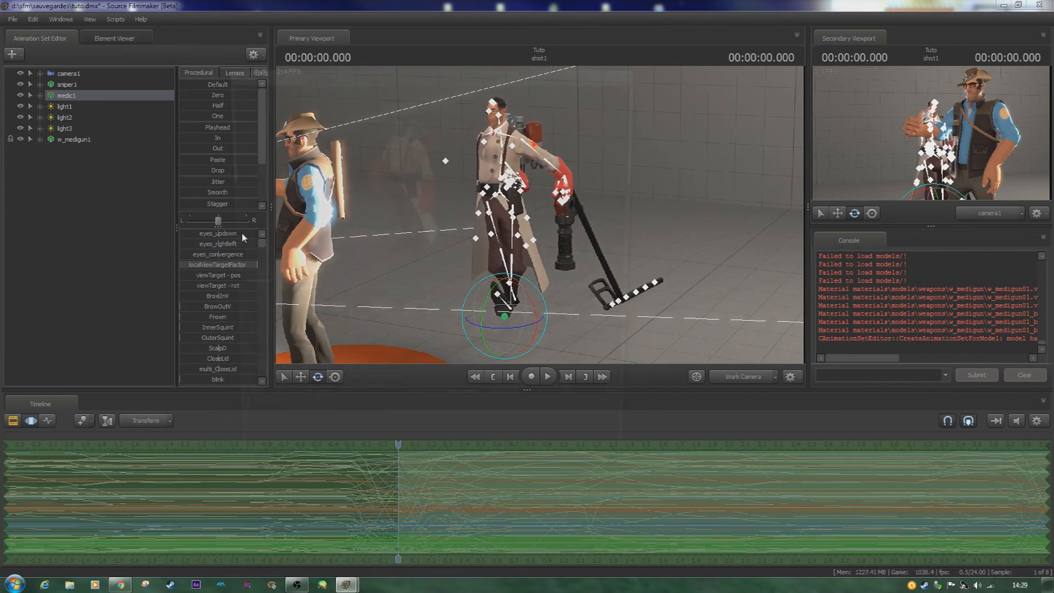
{"action": "left_click", "coordinate": [564, 473]}
- Open the sequence import for medic1 and choose stand_SECONDARY as its base sequence
{"action": "right_click", "coordinate": [125, 95]}
{"action": "mouse_move", "coordinate": [211, 179]}
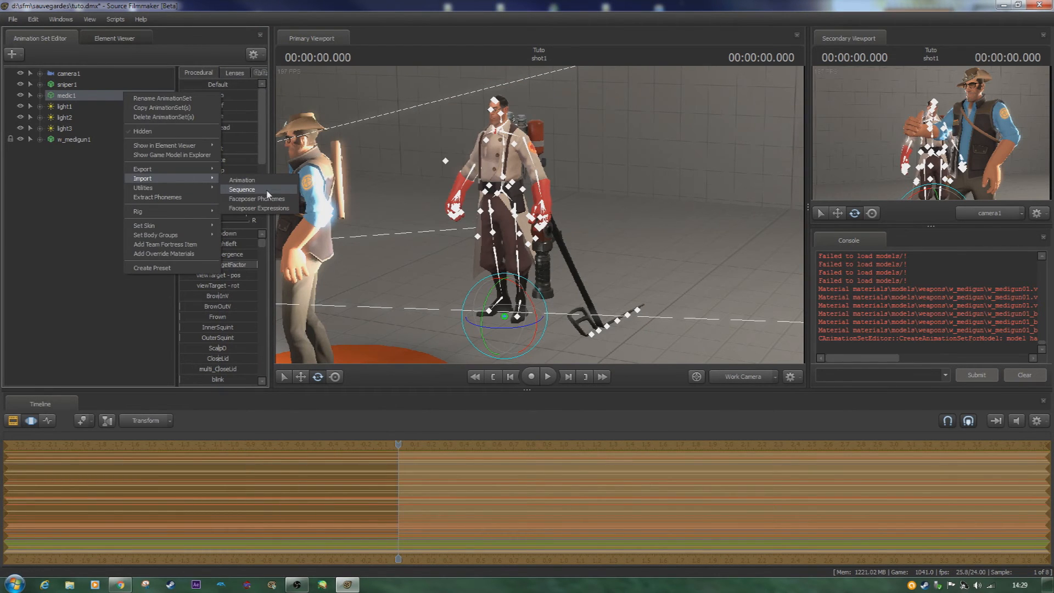
{"action": "left_click", "coordinate": [264, 191]}
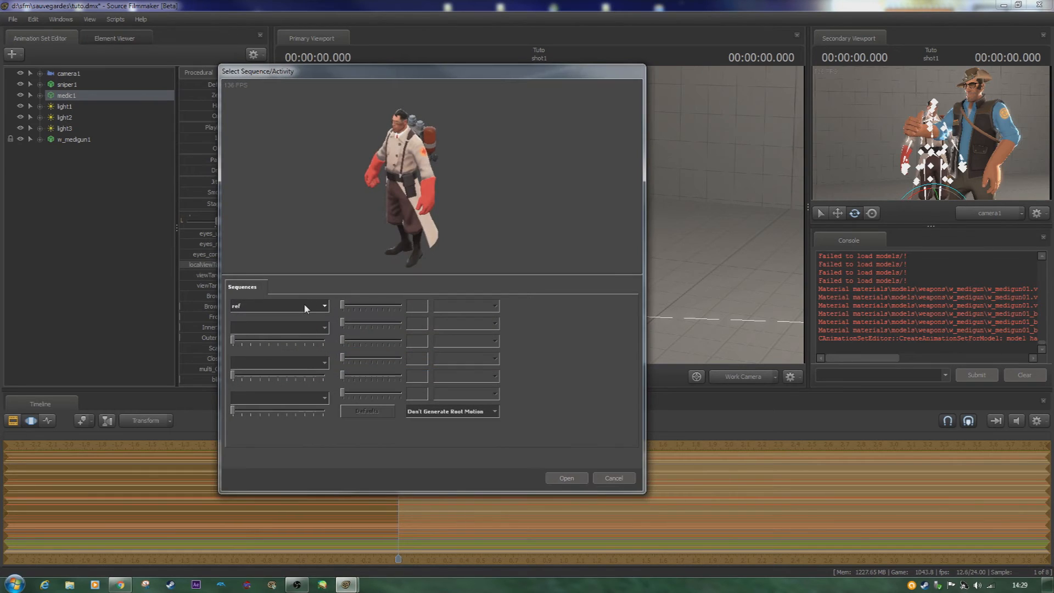
{"action": "left_click", "coordinate": [305, 308]}
{"action": "scroll", "coordinate": [287, 357], "scroll_direction": "down", "scroll_amount": 5}
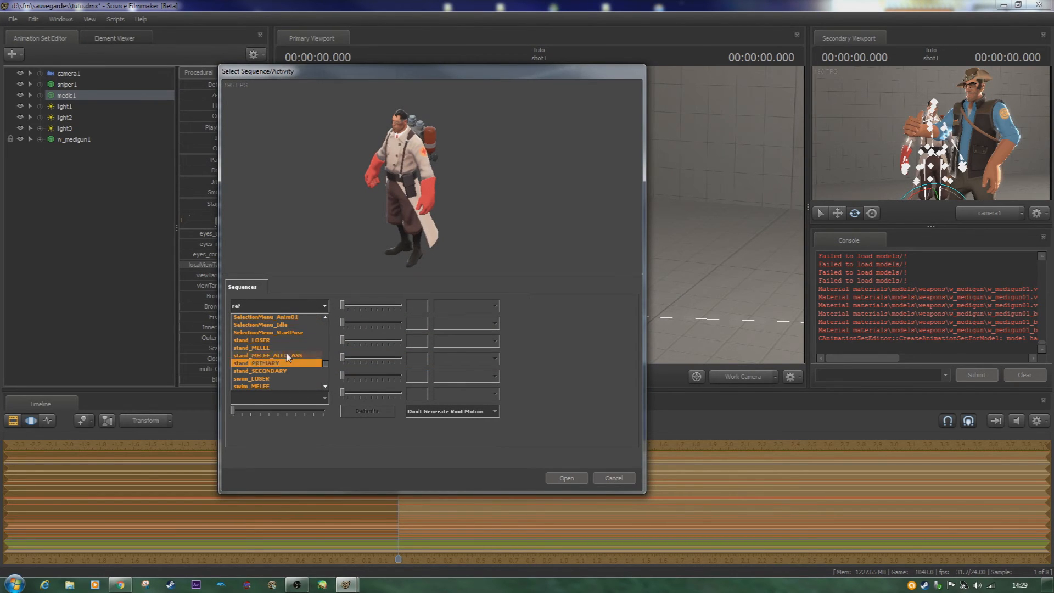
{"action": "left_click", "coordinate": [287, 363]}
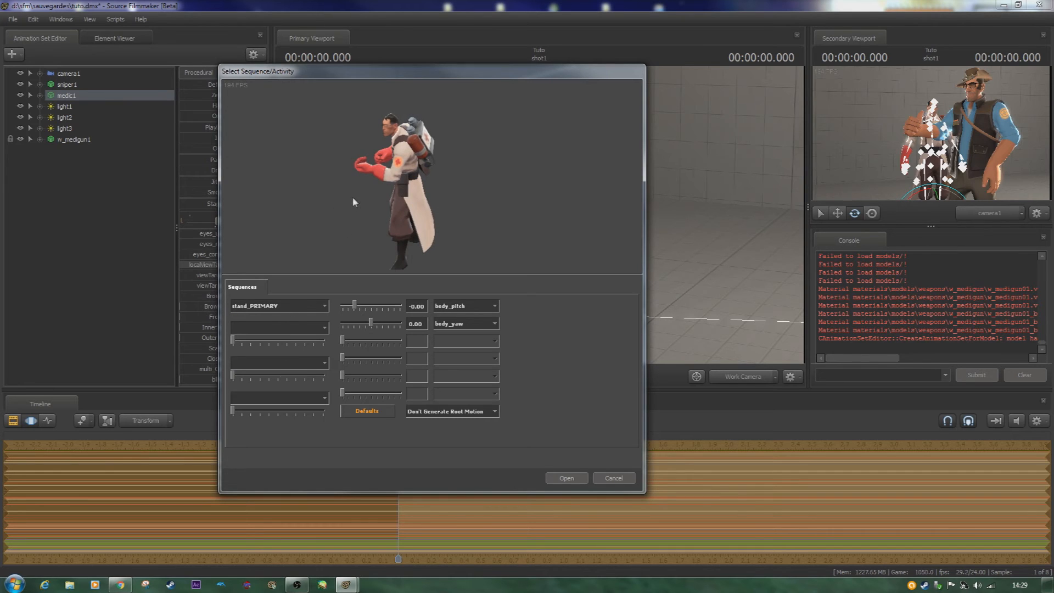
{"action": "left_click", "coordinate": [292, 308]}
{"action": "left_click", "coordinate": [286, 372]}
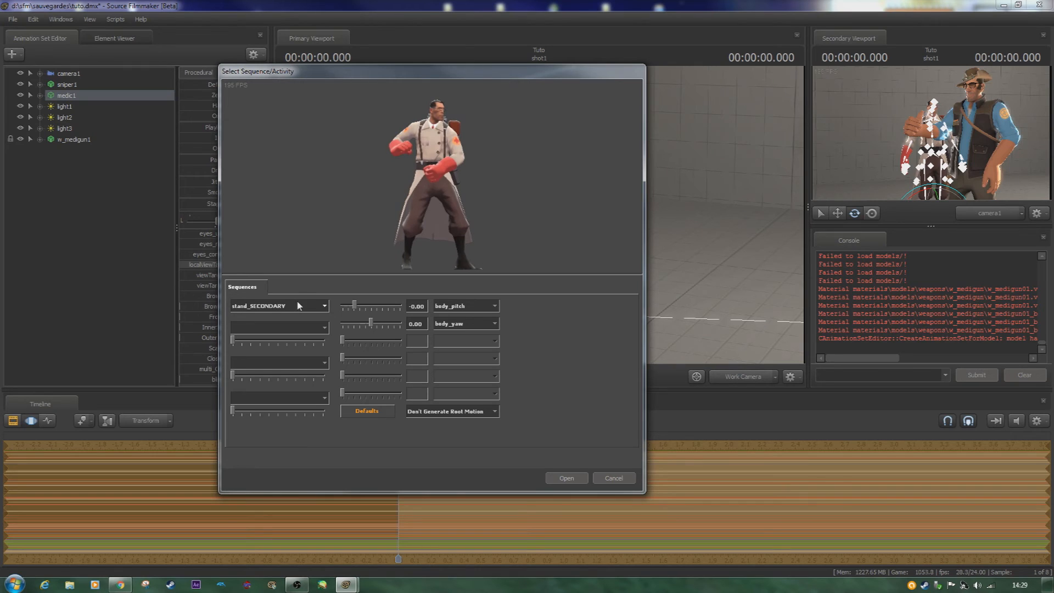
- Layer the taunt06 sequence at full weight over the base and import the combination onto medic1
{"action": "left_click", "coordinate": [278, 327]}
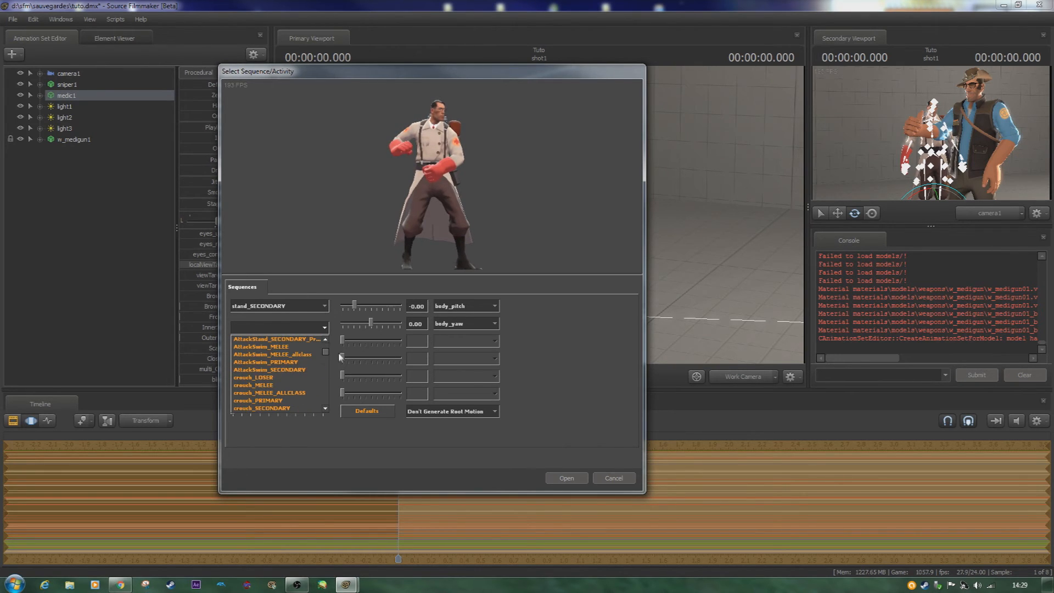
{"action": "left_click_drag", "start_coordinate": [329, 356], "coordinate": [329, 402]}
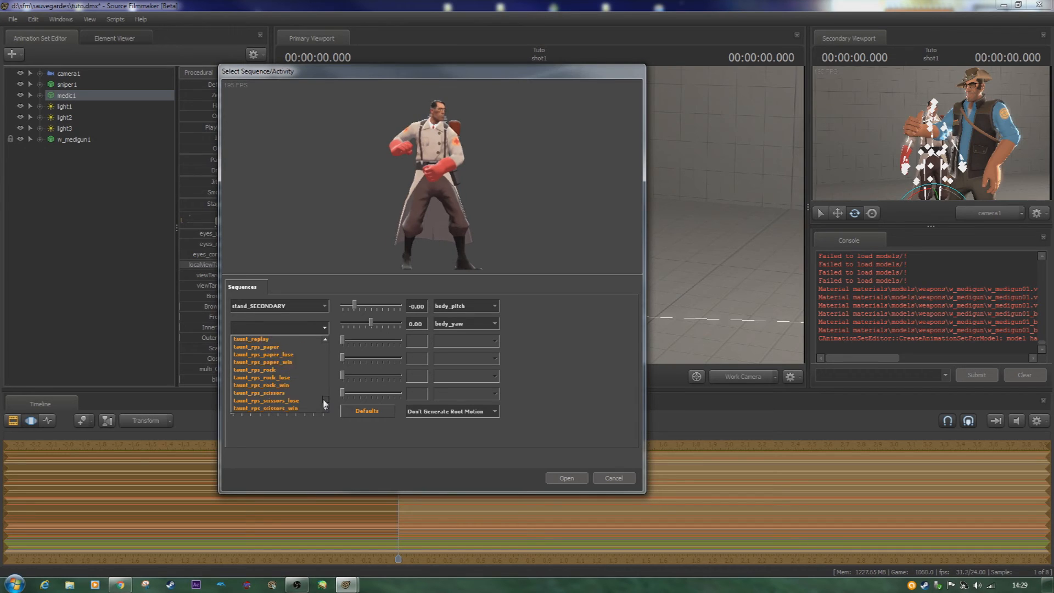
{"action": "scroll", "coordinate": [240, 360], "scroll_direction": "up", "scroll_amount": 3}
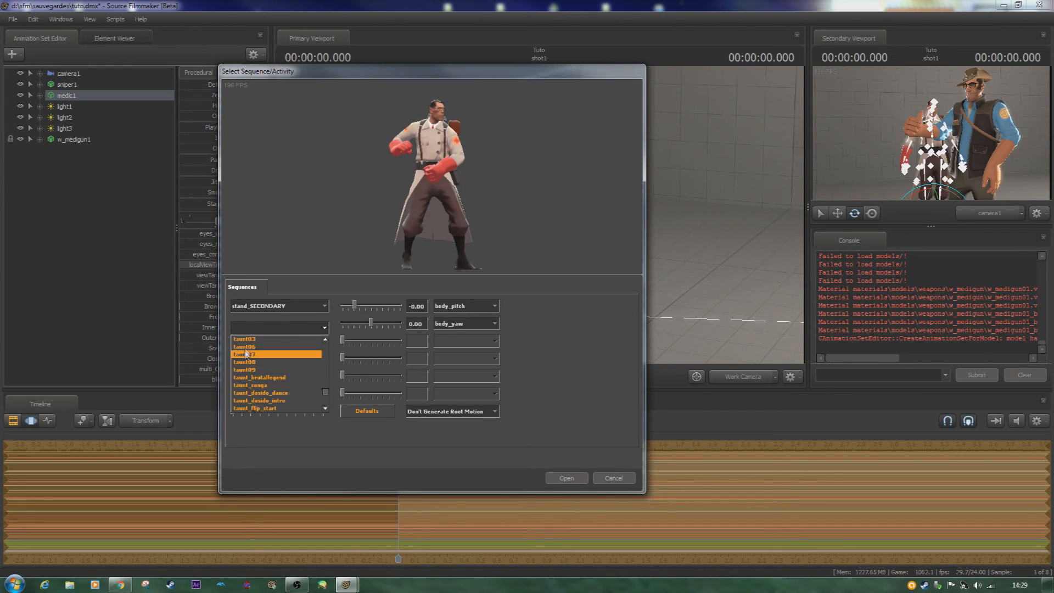
{"action": "left_click", "coordinate": [247, 346]}
{"action": "left_click_drag", "start_coordinate": [235, 345], "coordinate": [351, 349]}
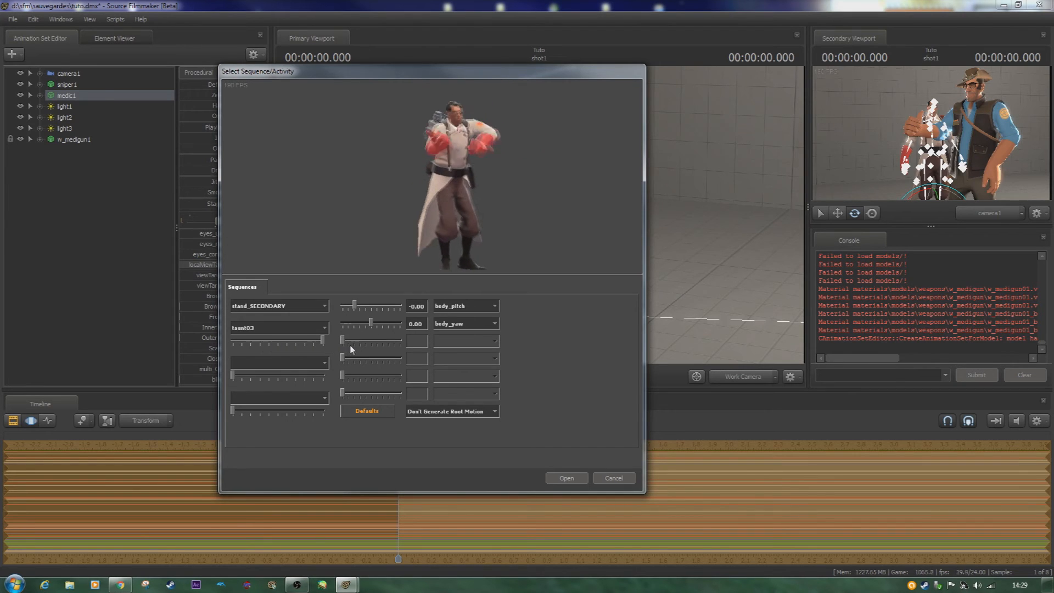
{"action": "left_click", "coordinate": [323, 328]}
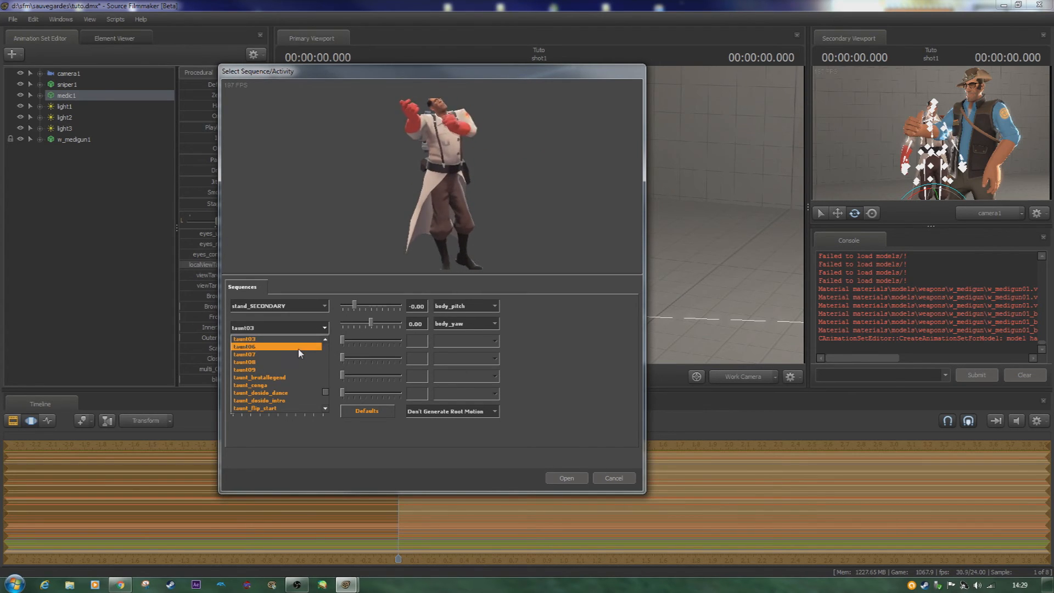
{"action": "left_click", "coordinate": [299, 348]}
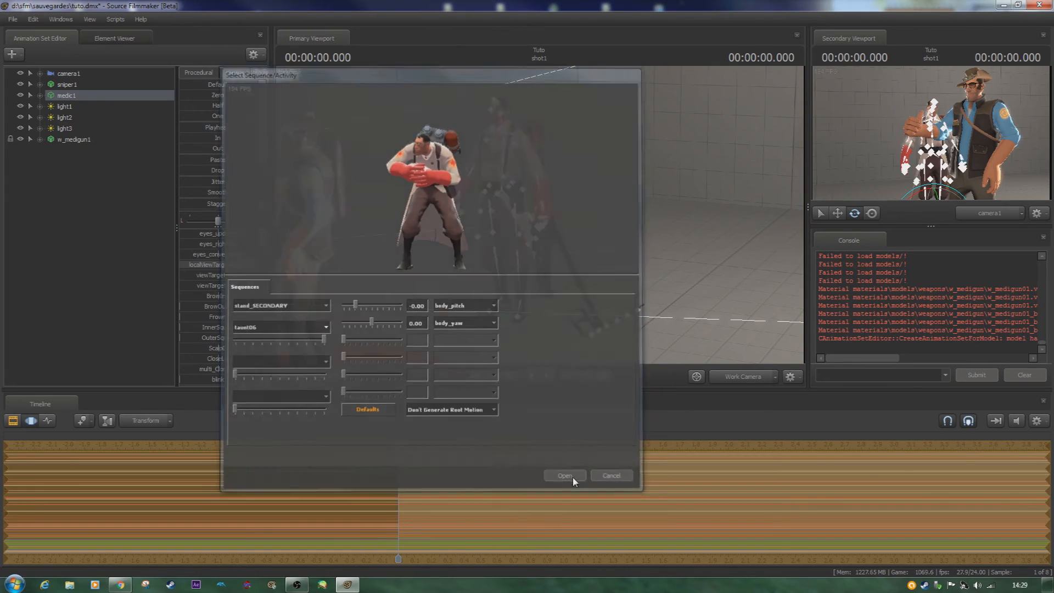
{"action": "left_click", "coordinate": [572, 476]}
- Play the shot, switch to the Clip Editor and inspect up close how the medic holds the medigun
{"action": "key", "text": "space"}
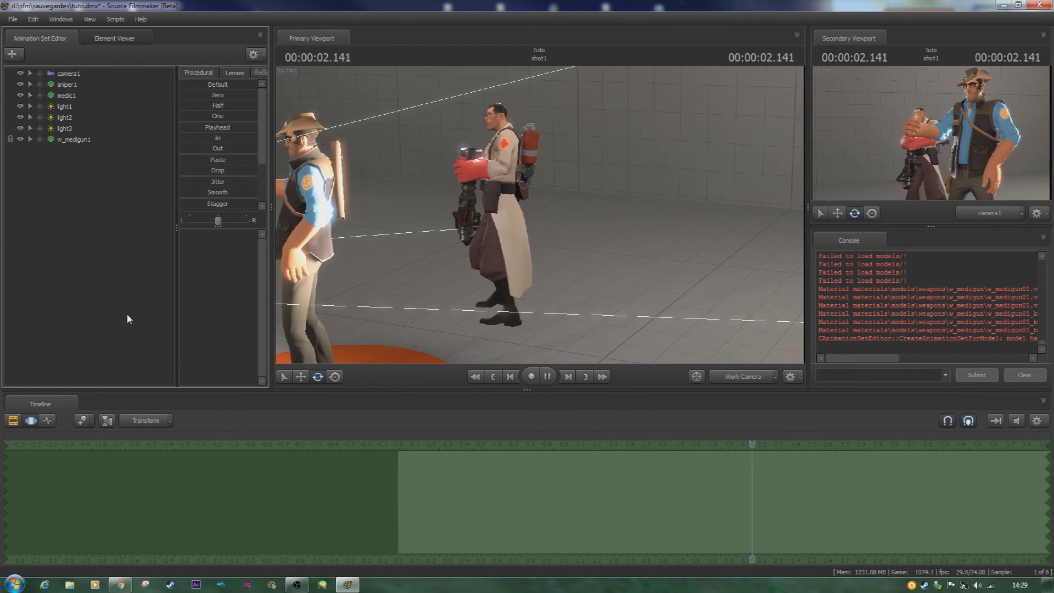
{"action": "key", "text": "space"}
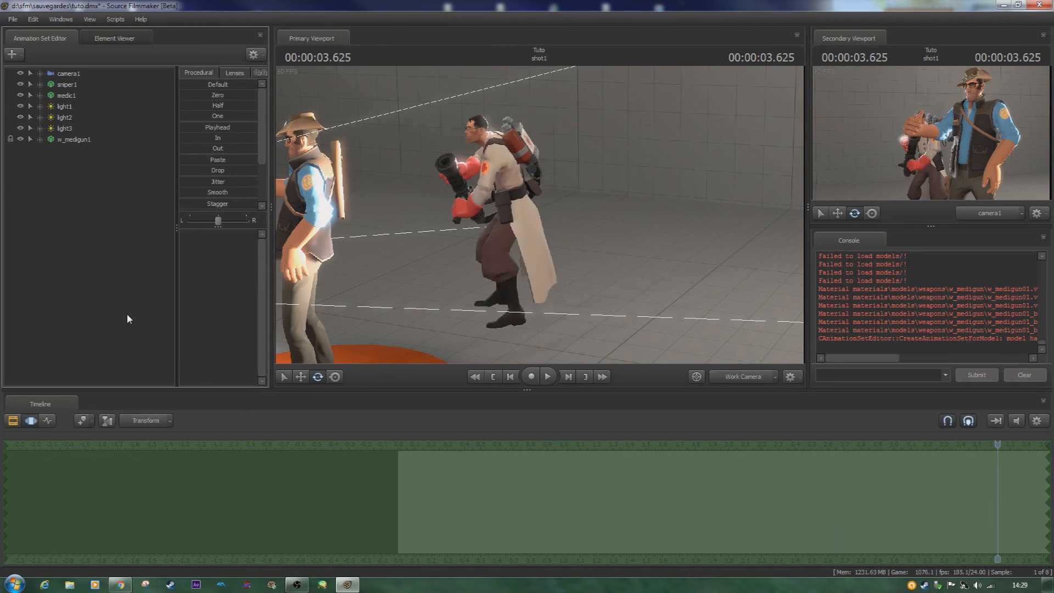
{"action": "scroll", "coordinate": [290, 490], "scroll_direction": "down", "scroll_amount": 3}
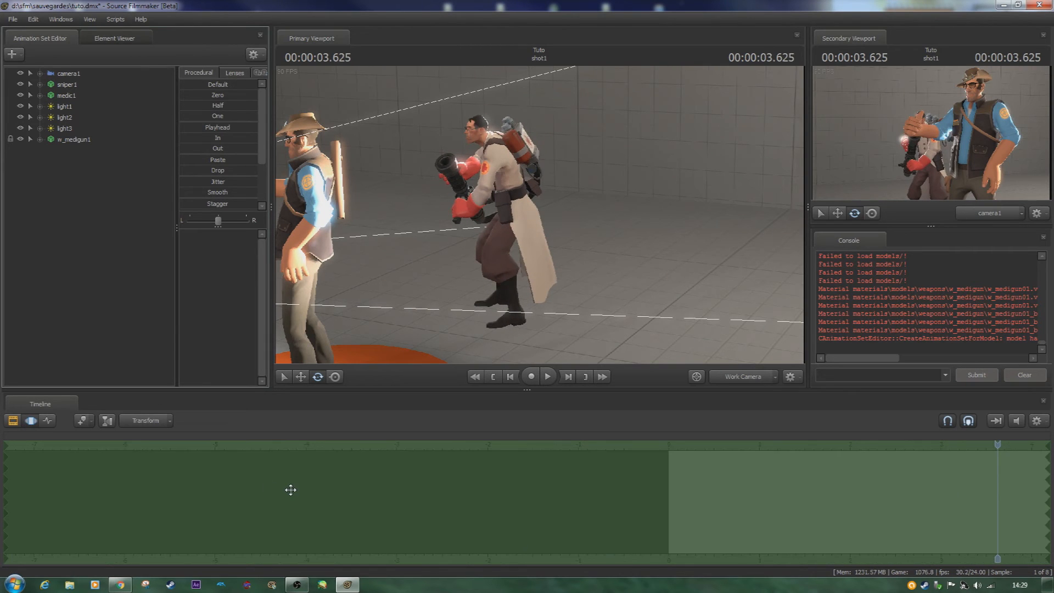
{"action": "left_click", "coordinate": [12, 420]}
{"action": "middle_click_drag", "start_coordinate": [811, 564], "coordinate": [169, 525]}
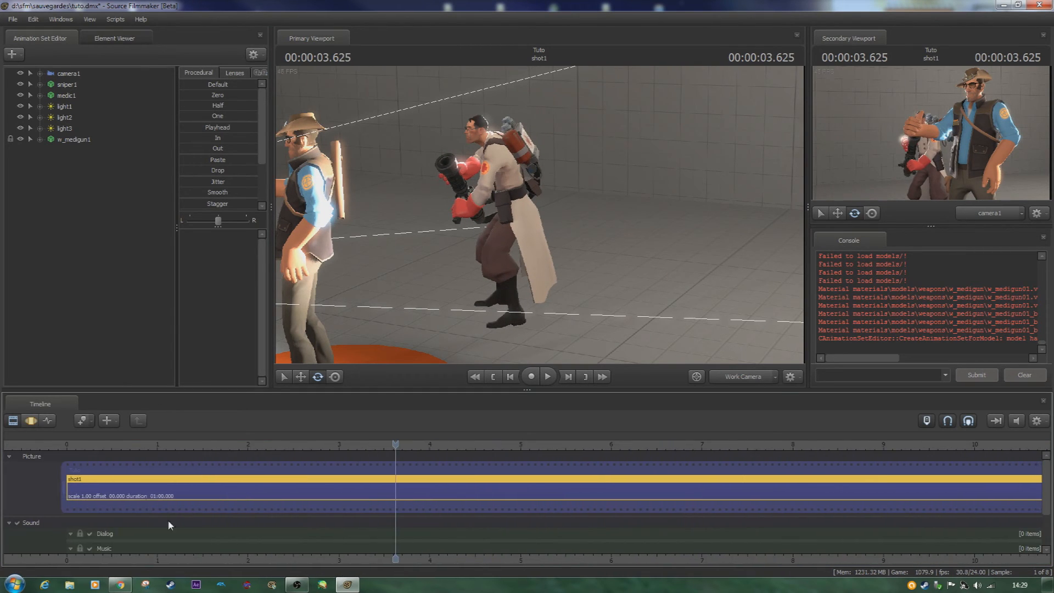
{"action": "left_click_drag", "start_coordinate": [418, 258], "coordinate": [434, 223]}
{"action": "key", "text": "w"}
{"action": "key", "text": "s"}
{"action": "key", "text": "w"}
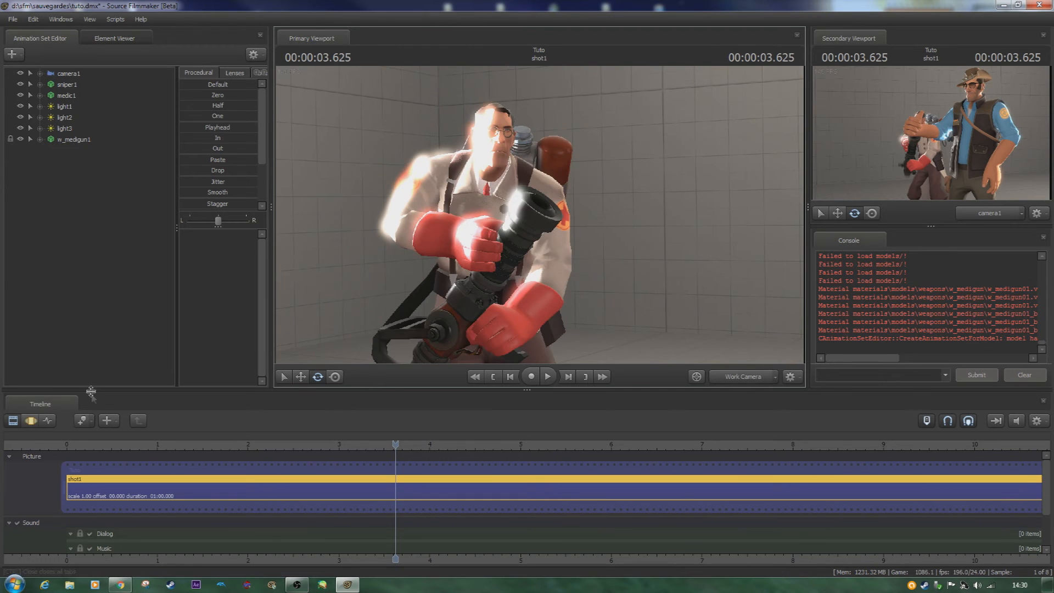
- Return to the Motion Editor, select medic1 and replay the shot from the start to review the animation
{"action": "left_click", "coordinate": [30, 421]}
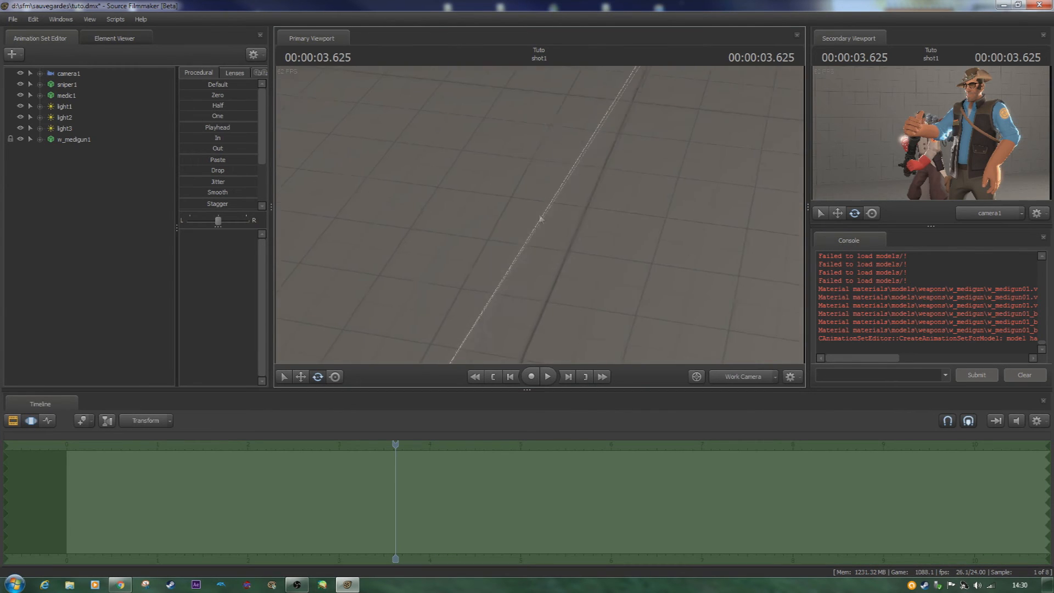
{"action": "left_click_drag", "start_coordinate": [494, 215], "coordinate": [539, 215]}
{"action": "left_click", "coordinate": [398, 301]}
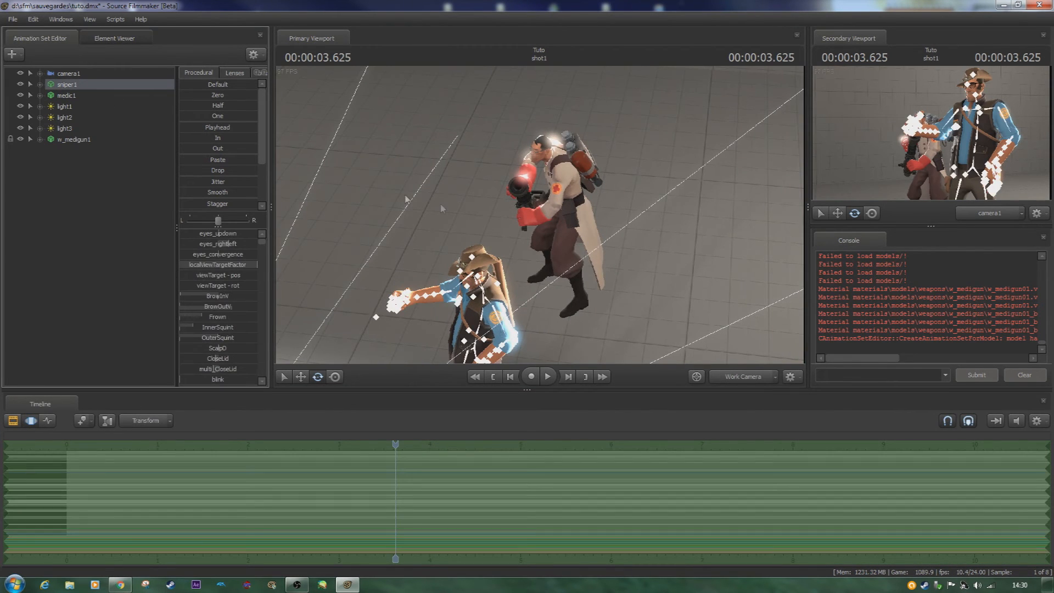
{"action": "left_click", "coordinate": [95, 97]}
{"action": "left_click_drag", "start_coordinate": [586, 315], "coordinate": [493, 169]}
{"action": "key", "text": "w"}
{"action": "key", "text": "s"}
{"action": "key", "text": "Home"}
{"action": "key", "text": "space"}
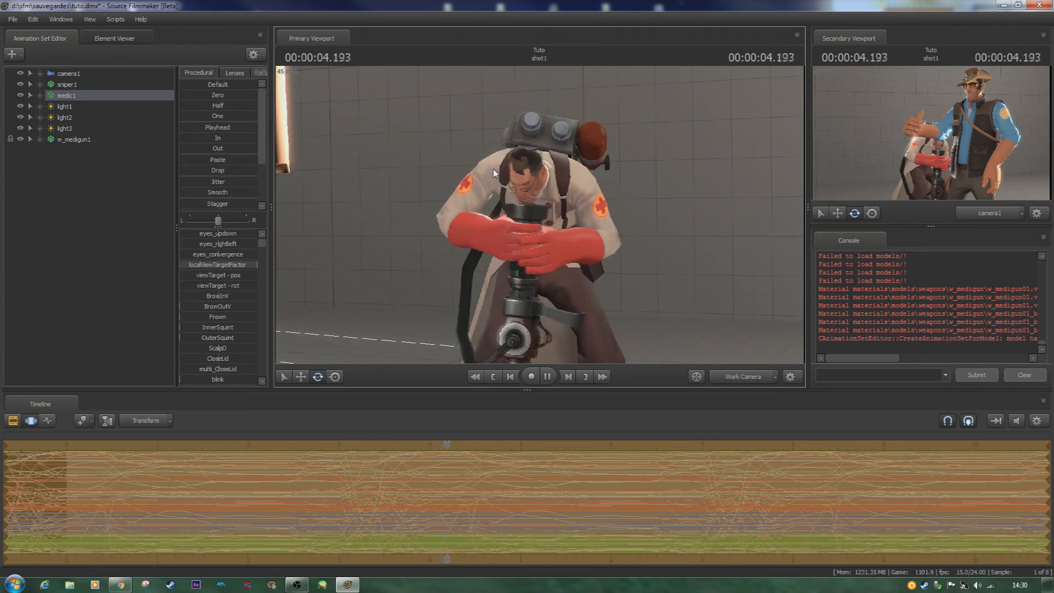
{"action": "key", "text": "space"}
- Select the medic's bip_spine_0 bone, return the playhead to the shot's start and view the bone's curves in the Graph Editor
{"action": "left_click_drag", "start_coordinate": [515, 227], "coordinate": [519, 258]}
{"action": "key", "text": "w"}
{"action": "key", "text": "s"}
{"action": "mouse_move", "coordinate": [539, 214]}
{"action": "left_mouse_down"}
{"action": "mouse_move", "coordinate": [540, 192]}
{"action": "mouse_move", "coordinate": [539, 214]}
{"action": "left_mouse_up"}
{"action": "left_click", "coordinate": [520, 217]}
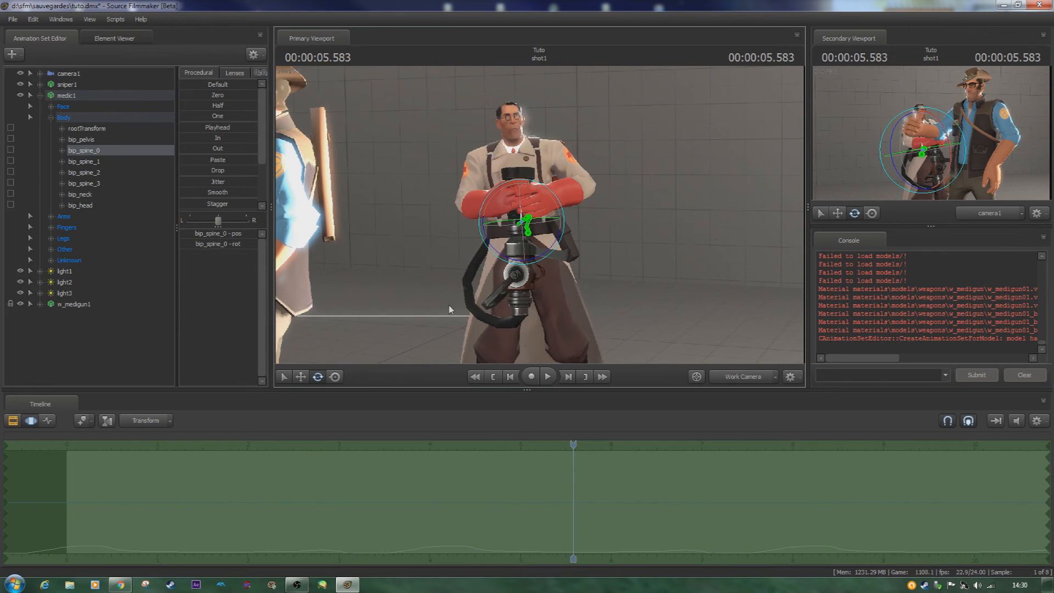
{"action": "left_click", "coordinate": [67, 467]}
{"action": "mouse_move", "coordinate": [531, 226]}
{"action": "left_mouse_down"}
{"action": "mouse_move", "coordinate": [513, 213]}
{"action": "mouse_move", "coordinate": [559, 214]}
{"action": "mouse_move", "coordinate": [539, 213]}
{"action": "left_mouse_up"}
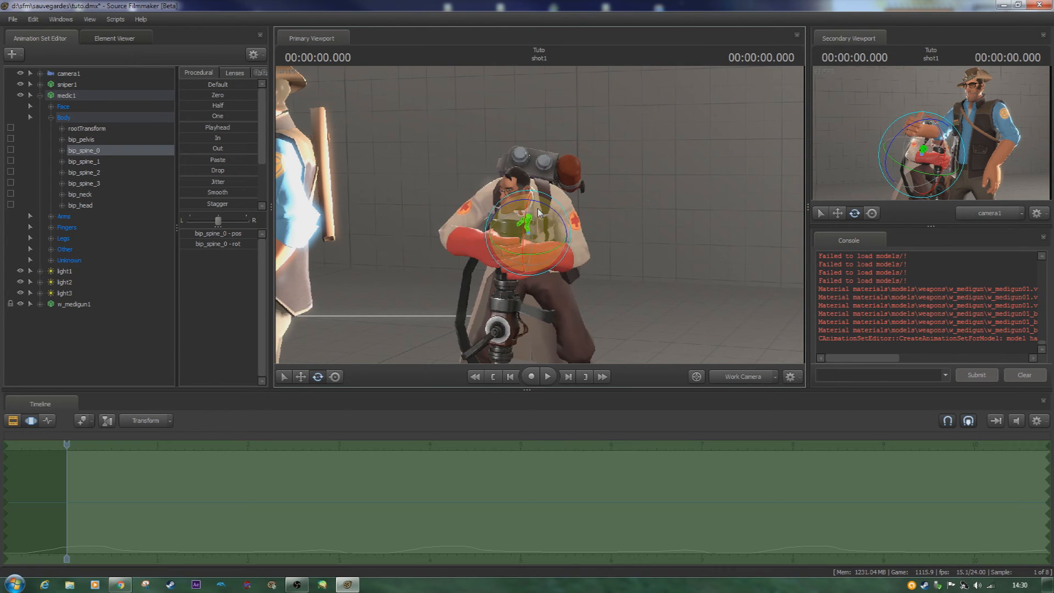
{"action": "left_click", "coordinate": [49, 421]}
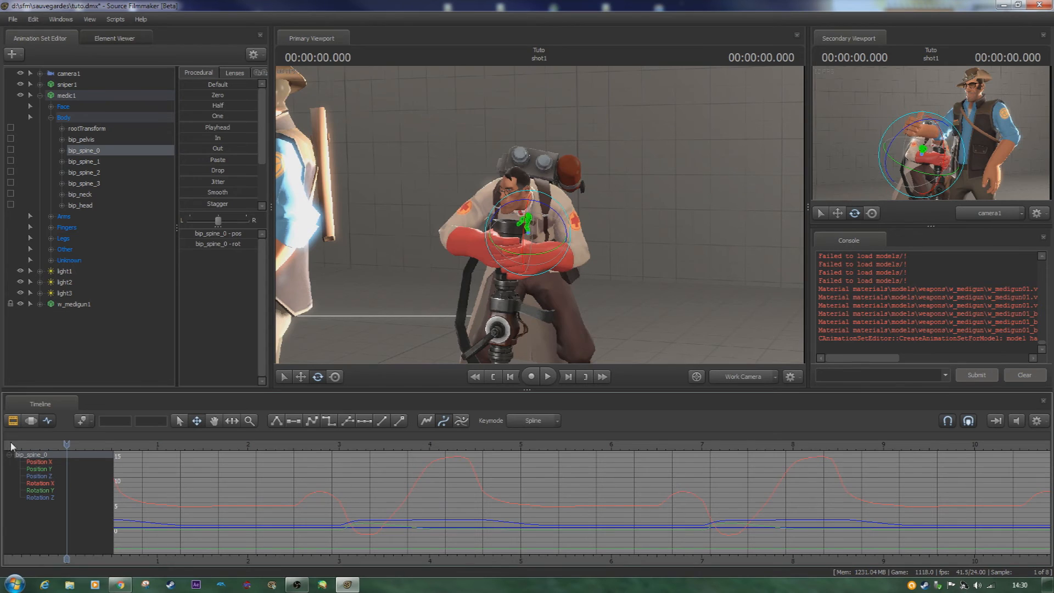
{"action": "left_click", "coordinate": [35, 421]}
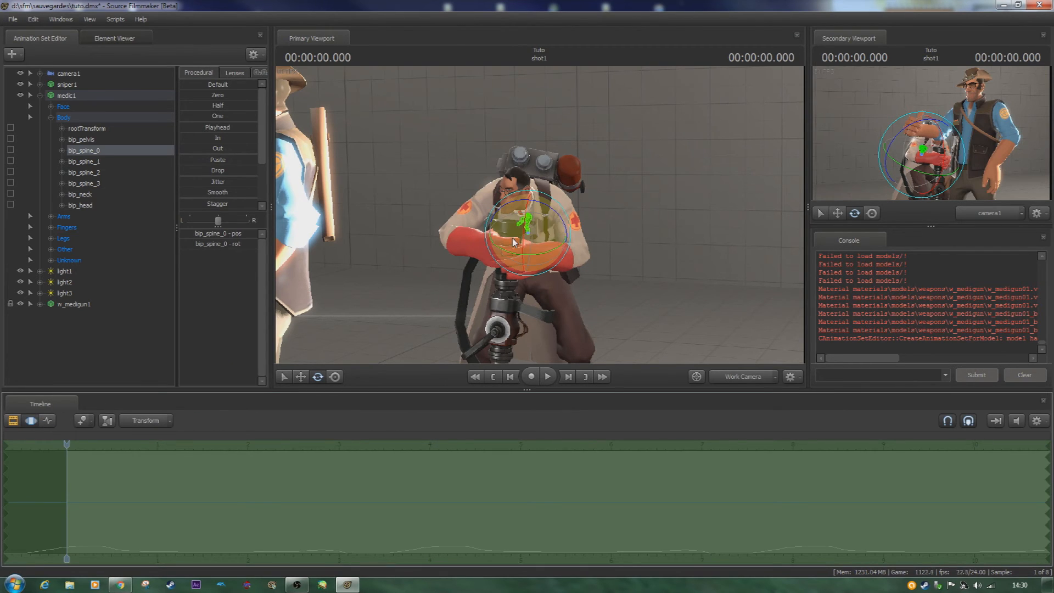
- Record a live rotation of the medic's bip_spine_0 during playback from the Motion Editor, and replay it from the start
{"action": "mouse_move", "coordinate": [515, 237]}
{"action": "left_mouse_down"}
{"action": "mouse_move", "coordinate": [521, 221]}
{"action": "mouse_move", "coordinate": [511, 224]}
{"action": "mouse_move", "coordinate": [516, 238]}
{"action": "left_mouse_up"}
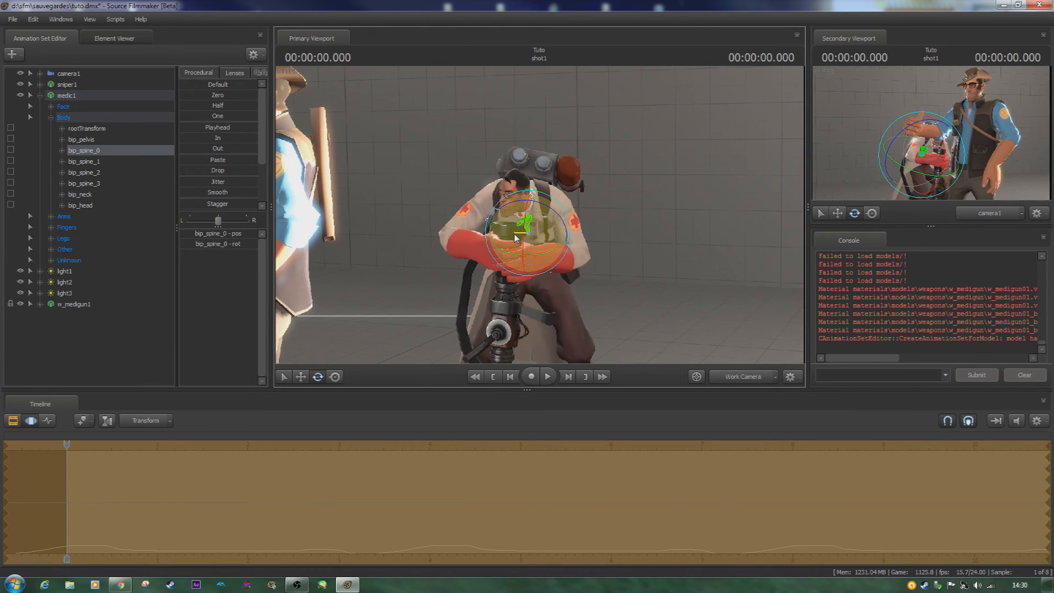
{"action": "key", "text": "space"}
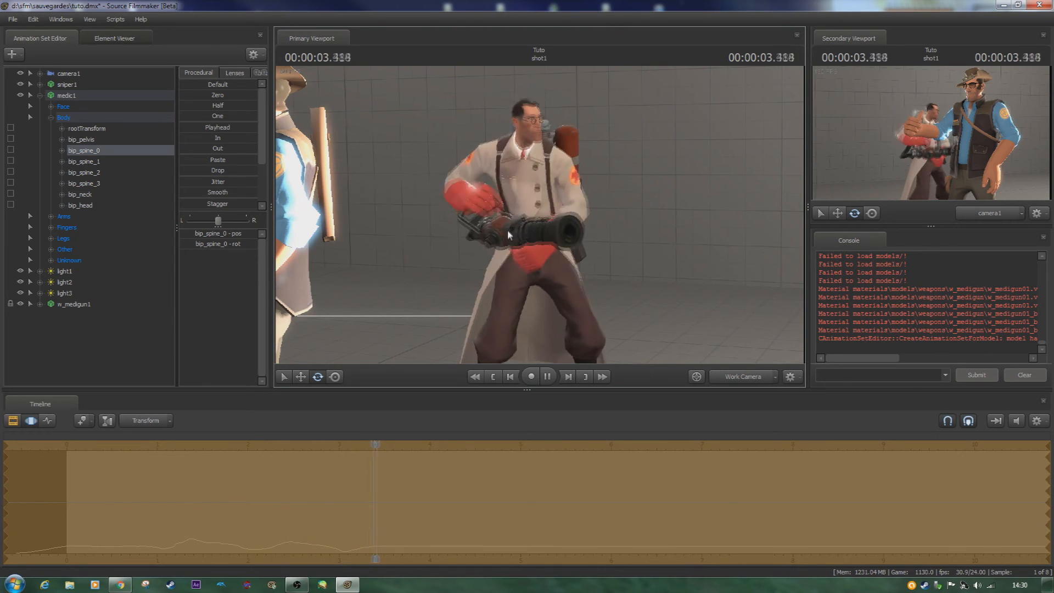
{"action": "key", "text": "space"}
{"action": "key", "text": "Home"}
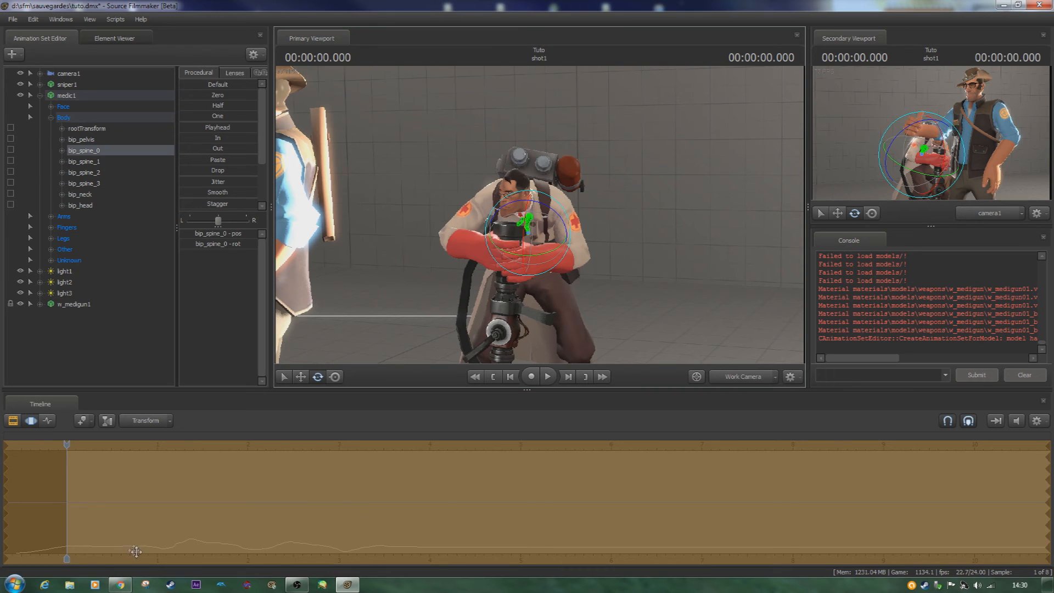
{"action": "key", "text": "space"}
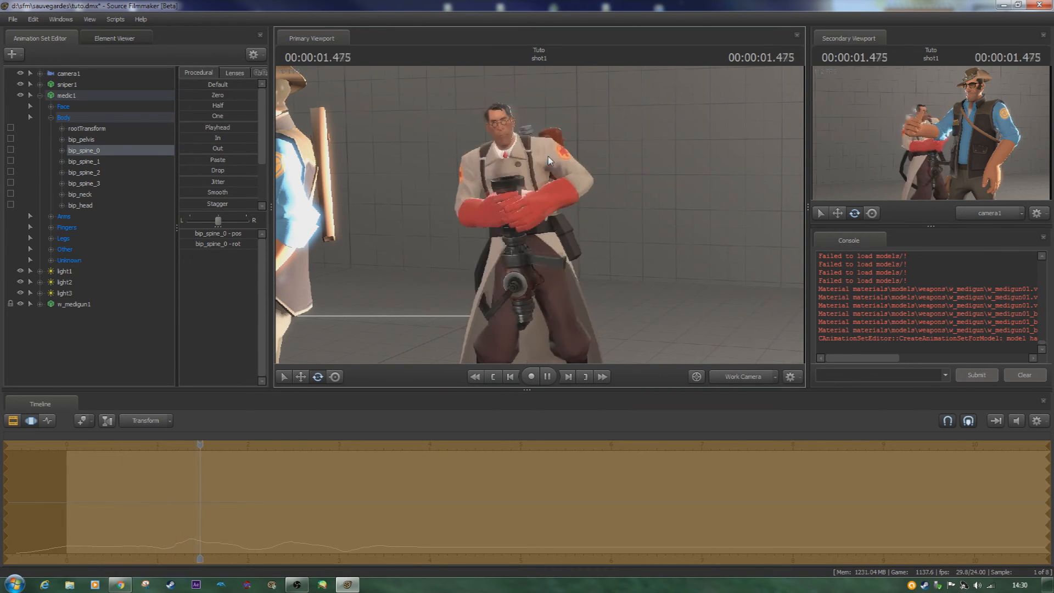
{"action": "key", "text": "space"}
- Select the sniper's bip_spine_1 bone and return the playhead to the start of the shot
{"action": "left_click_drag", "start_coordinate": [539, 262], "coordinate": [591, 259]}
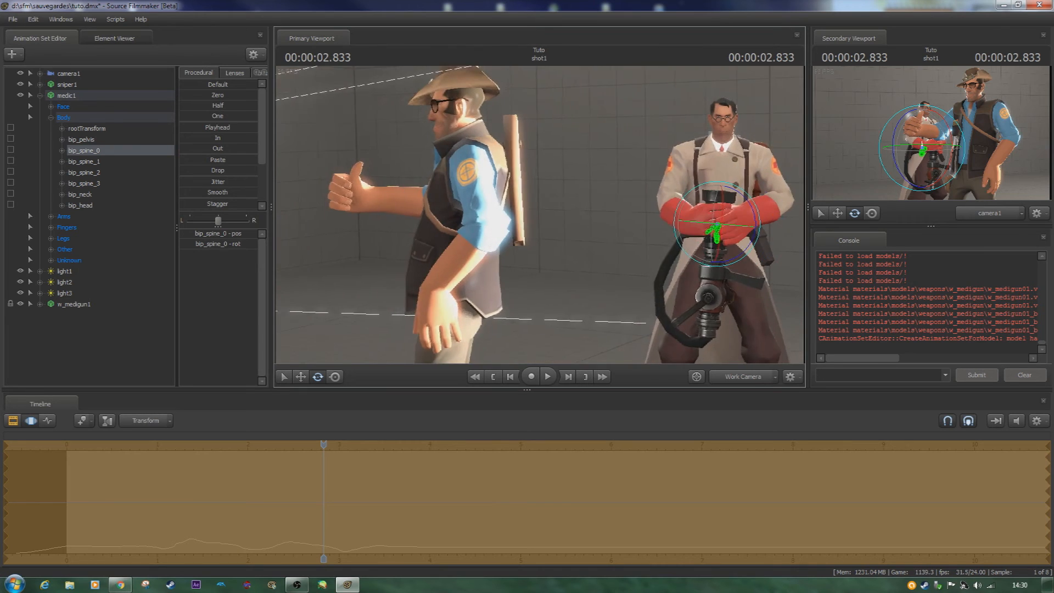
{"action": "key", "text": "a"}
{"action": "left_click_drag", "start_coordinate": [540, 214], "coordinate": [540, 218]}
{"action": "key", "text": "w"}
{"action": "key", "text": "ctrl"}
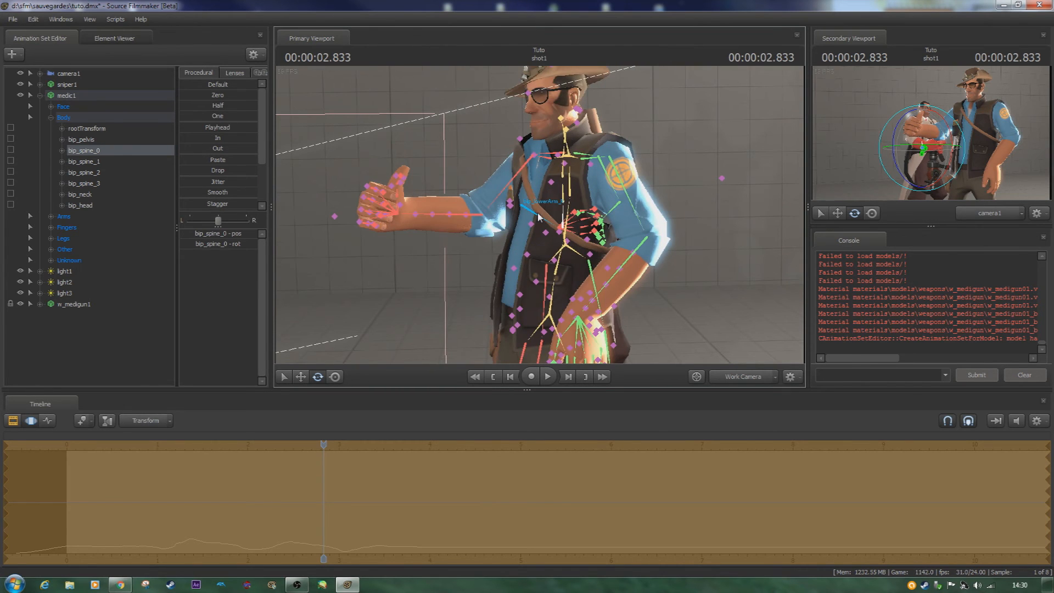
{"action": "key", "text": "ctrl"}
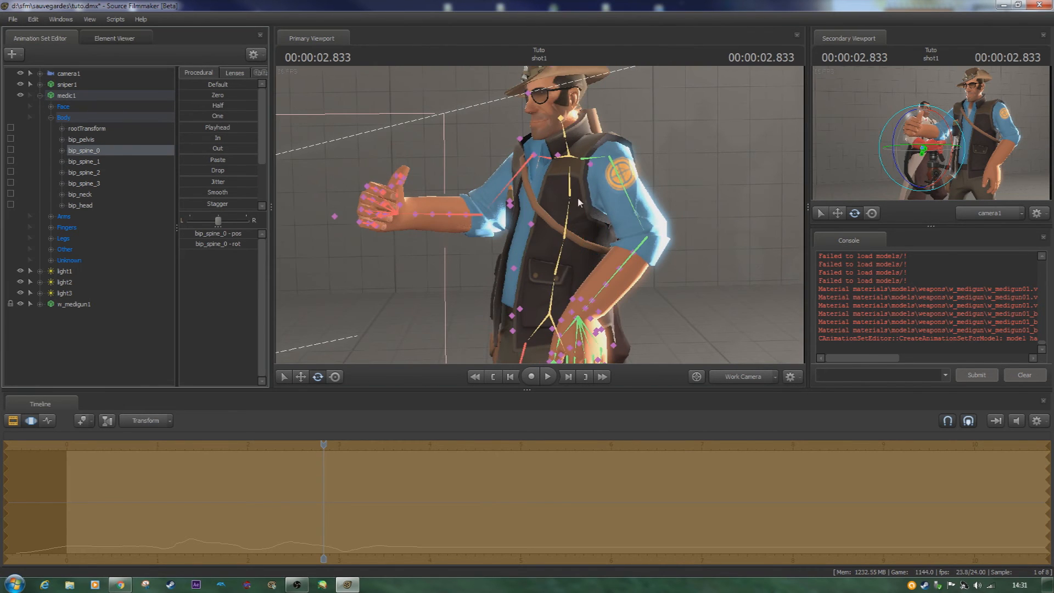
{"action": "left_click", "coordinate": [572, 221], "text": "ctrl"}
{"action": "key", "text": "Home"}
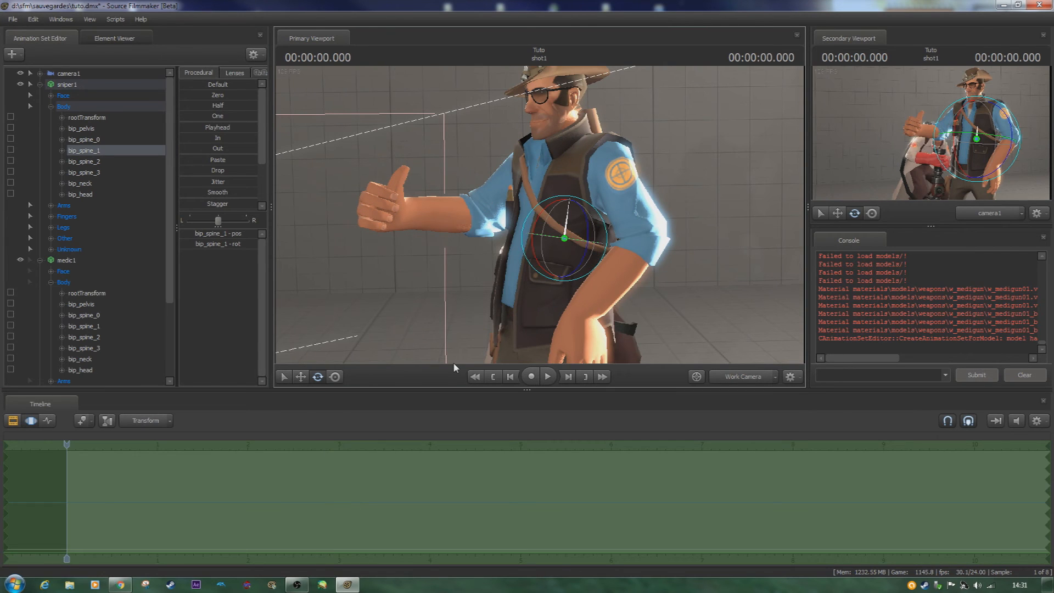
{"action": "left_click_drag", "start_coordinate": [535, 255], "coordinate": [530, 241]}
{"action": "left_click_drag", "start_coordinate": [519, 241], "coordinate": [517, 250]}
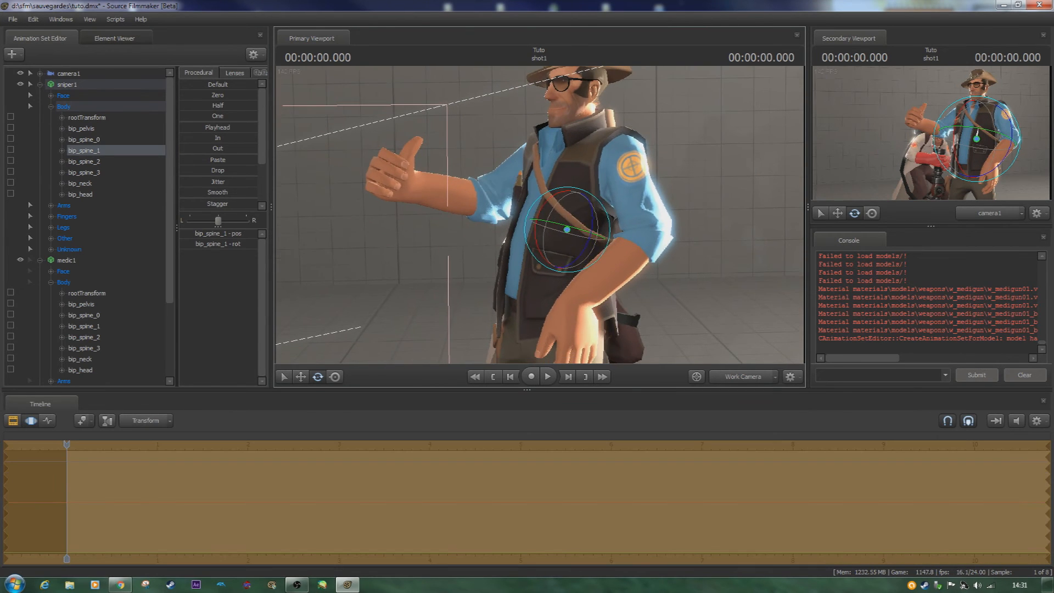
{"action": "key", "text": "ctrl"}
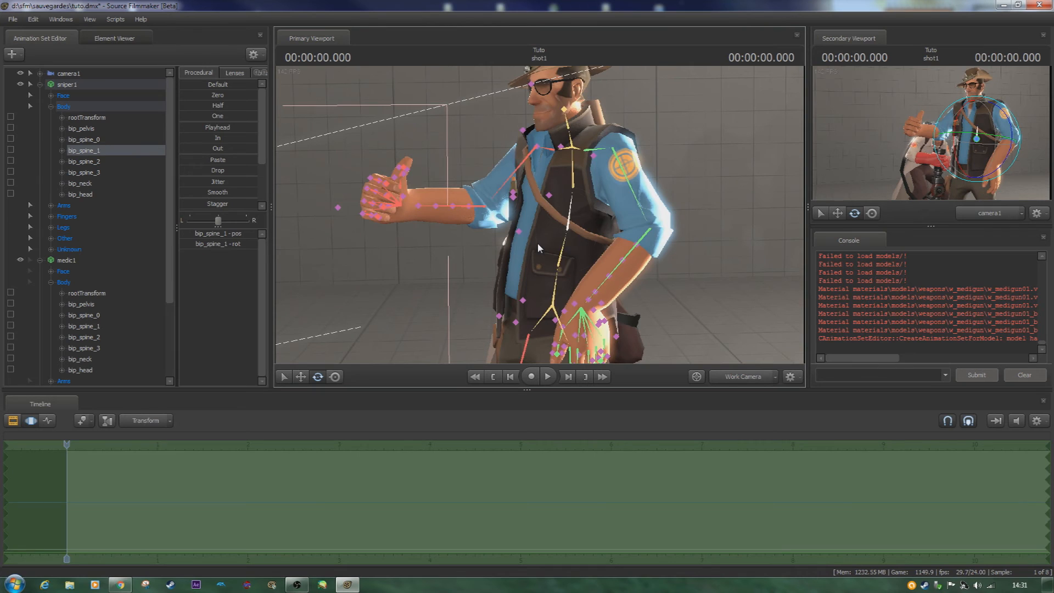
- Record a live rotation of the sniper's bip_spine_1 while the shot plays, and replay the recorded motion
{"action": "left_click_drag", "start_coordinate": [542, 235], "coordinate": [424, 263]}
{"action": "key", "text": "space"}
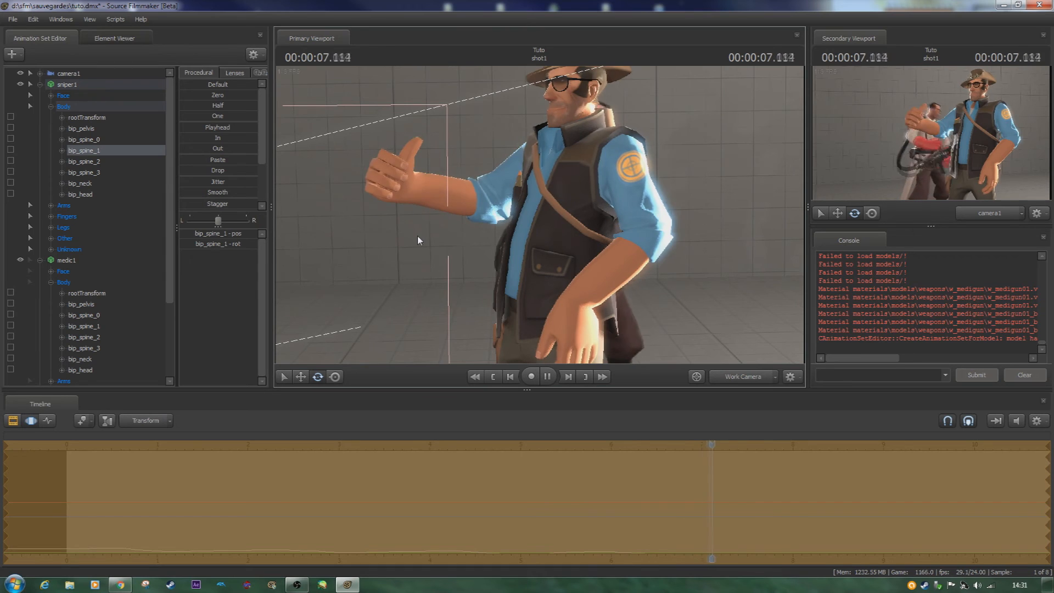
{"action": "key", "text": "space"}
{"action": "key", "text": "space"}
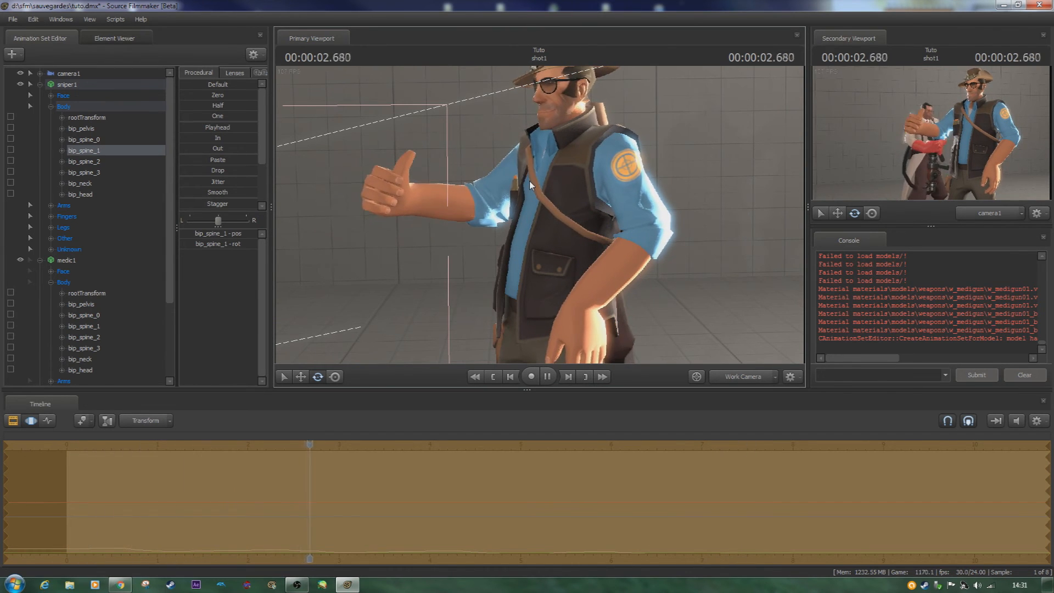
{"action": "key", "text": "space"}
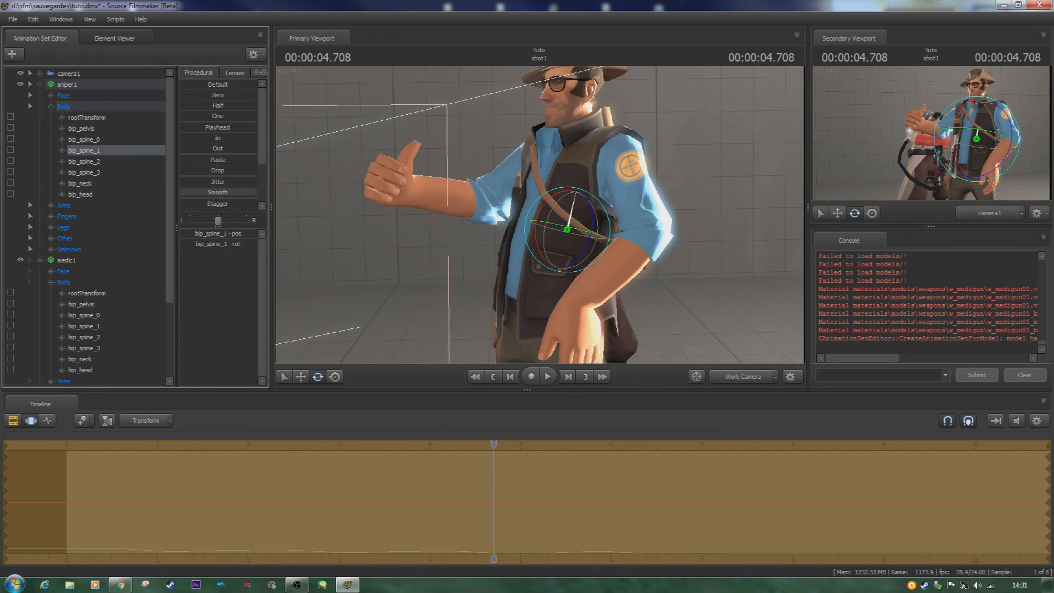
- Play the shot again to review the sniper's bip_spine_1 motion
{"action": "key", "text": "space"}
{"action": "key", "text": "space"}
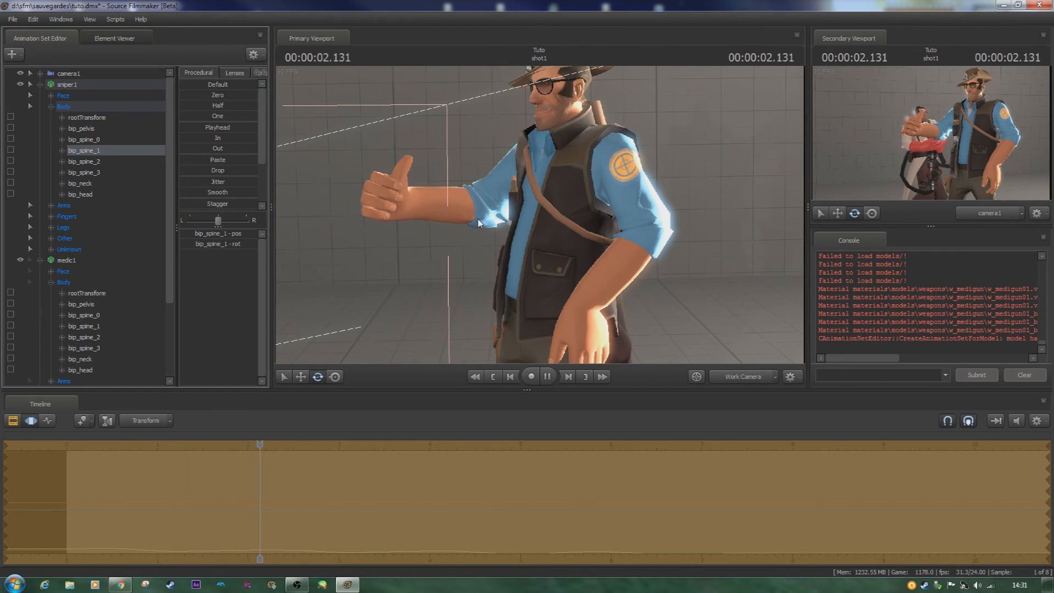
{"action": "key", "text": "space"}
- Select the sniper's bip_spine_0 bone, record a live rotation from the shot's start during playback, and replay it
{"action": "left_click_drag", "start_coordinate": [521, 277], "coordinate": [497, 257], "text": "alt"}
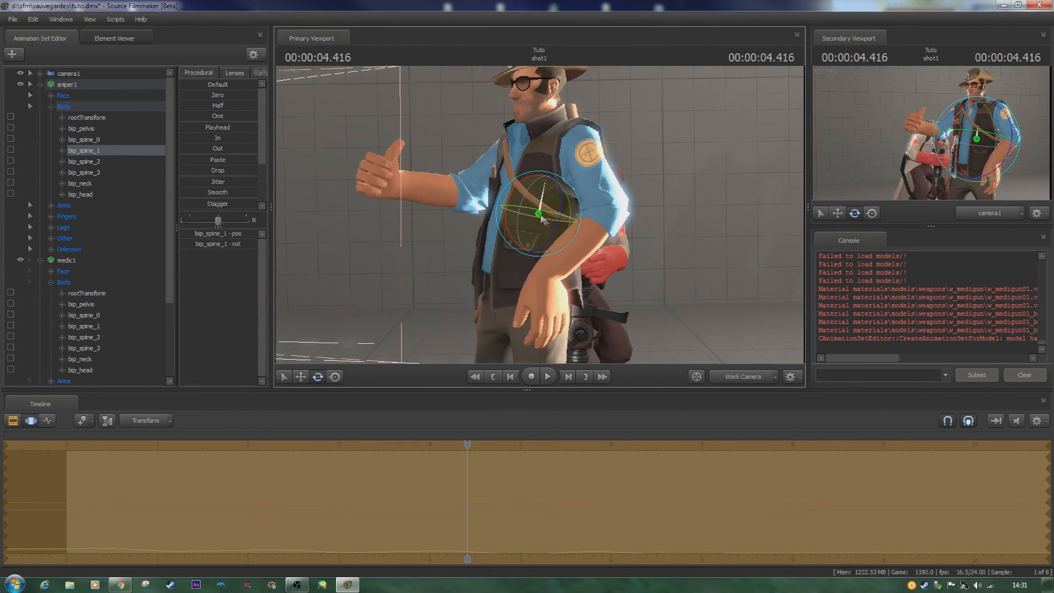
{"action": "left_click", "coordinate": [536, 252], "text": "ctrl"}
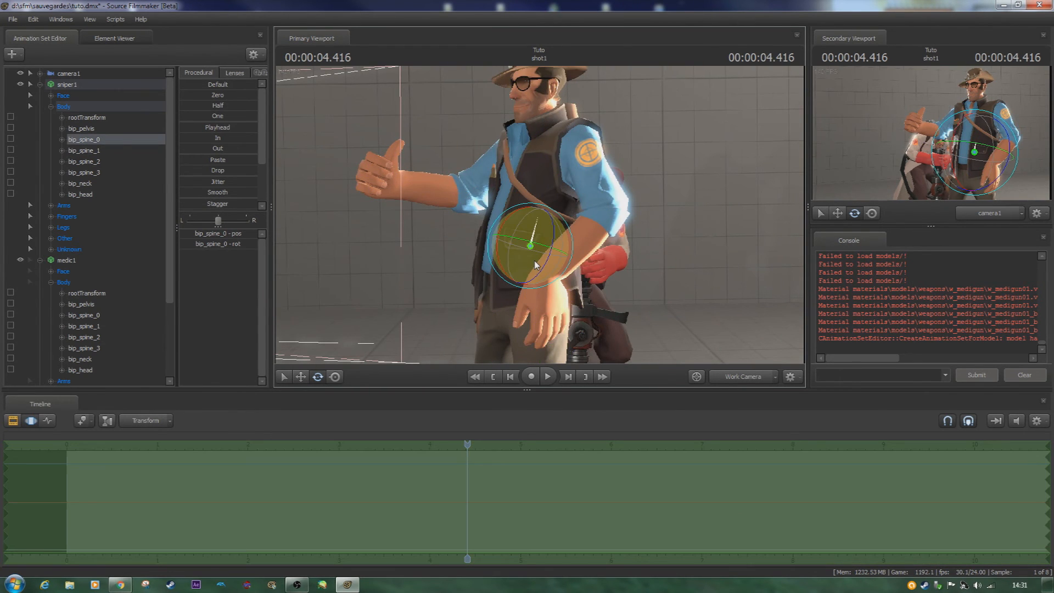
{"action": "key", "text": "Home"}
{"action": "key", "text": "space"}
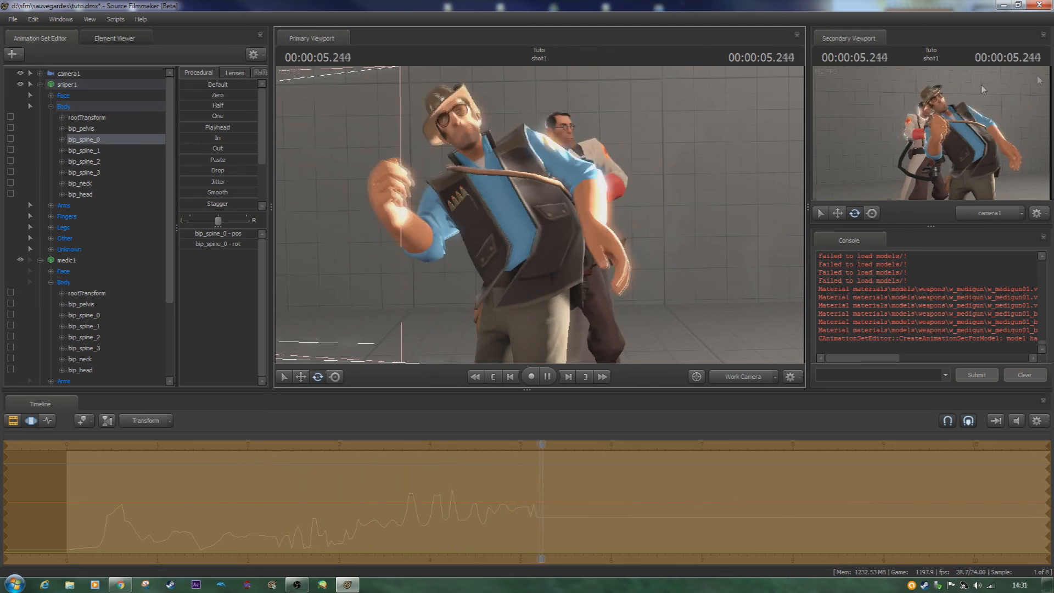
{"action": "key", "text": "space"}
{"action": "key", "text": "Home"}
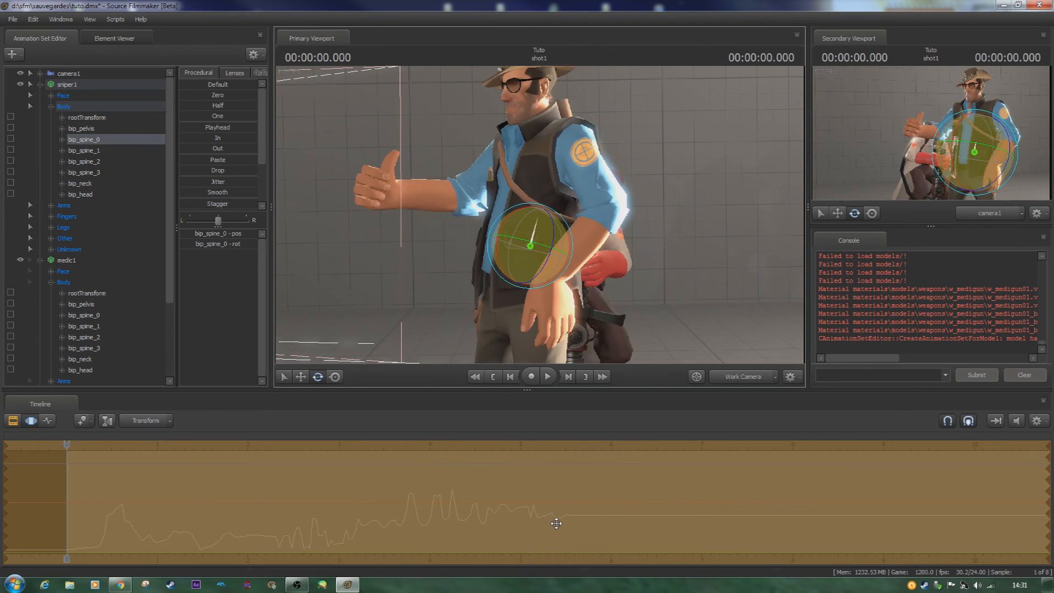
{"action": "key", "text": "space"}
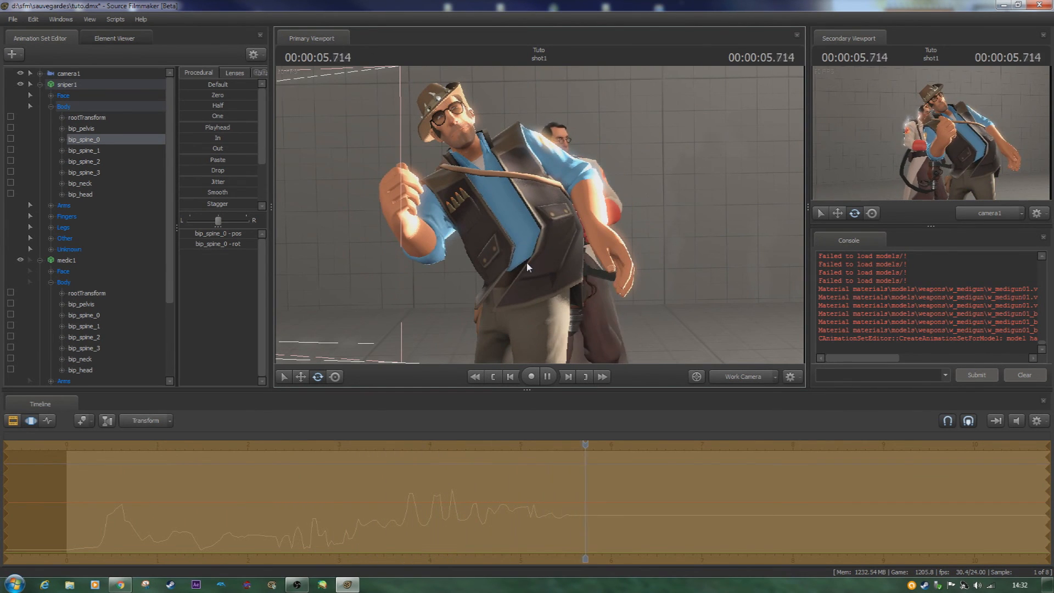
{"action": "key", "text": "space"}
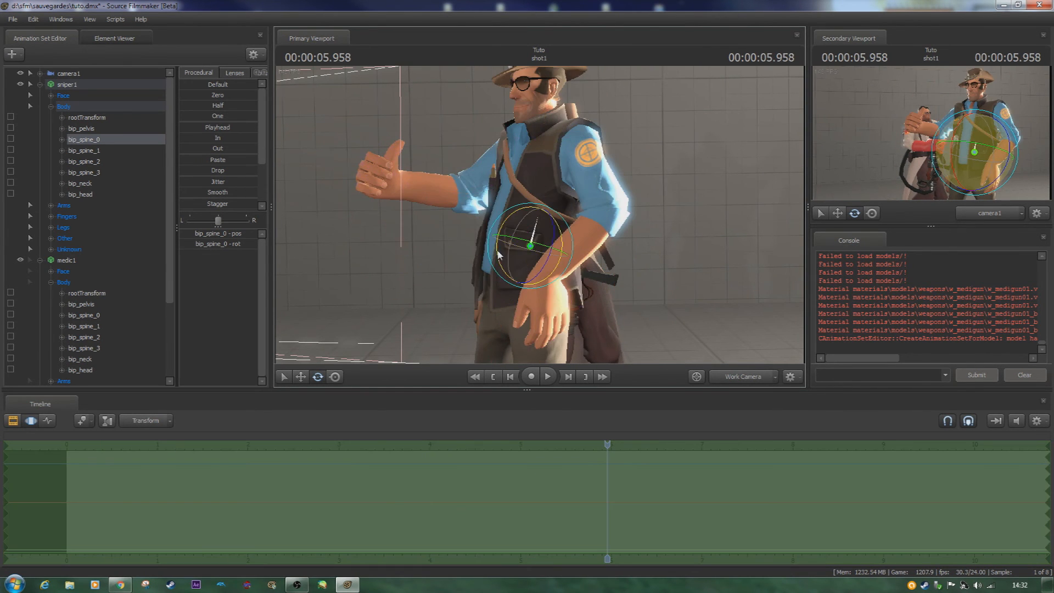
- Frame the medic in the work camera and switch the timeline to the Graph Editor with a wider time range
{"action": "key", "text": "d"}
{"action": "left_click_drag", "start_coordinate": [508, 256], "coordinate": [540, 218]}
{"action": "key", "text": "w"}
{"action": "left_click", "coordinate": [49, 421]}
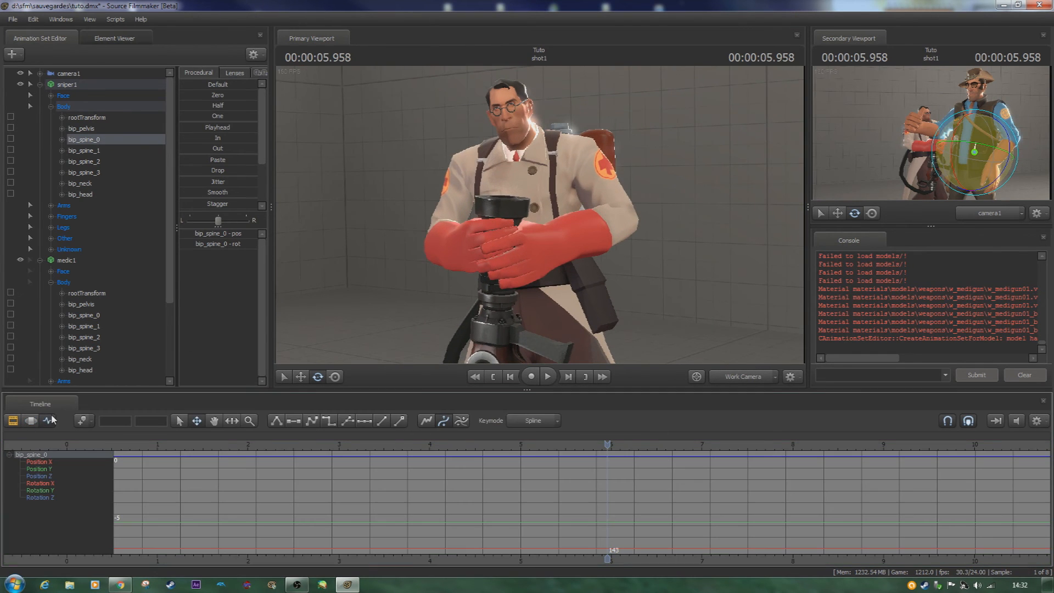
{"action": "scroll", "coordinate": [283, 536], "scroll_direction": "down", "scroll_amount": 3}
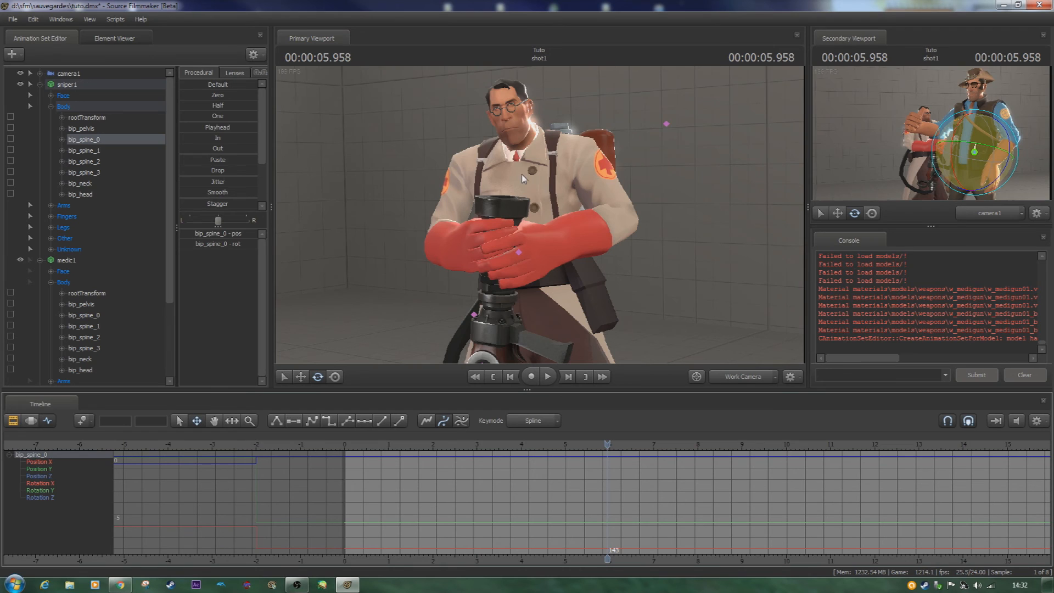
- Collapse the sniper1 and medic1 control lists and select the medic's bip_spine_2 bone
{"action": "left_click", "coordinate": [39, 84]}
{"action": "left_click", "coordinate": [40, 95]}
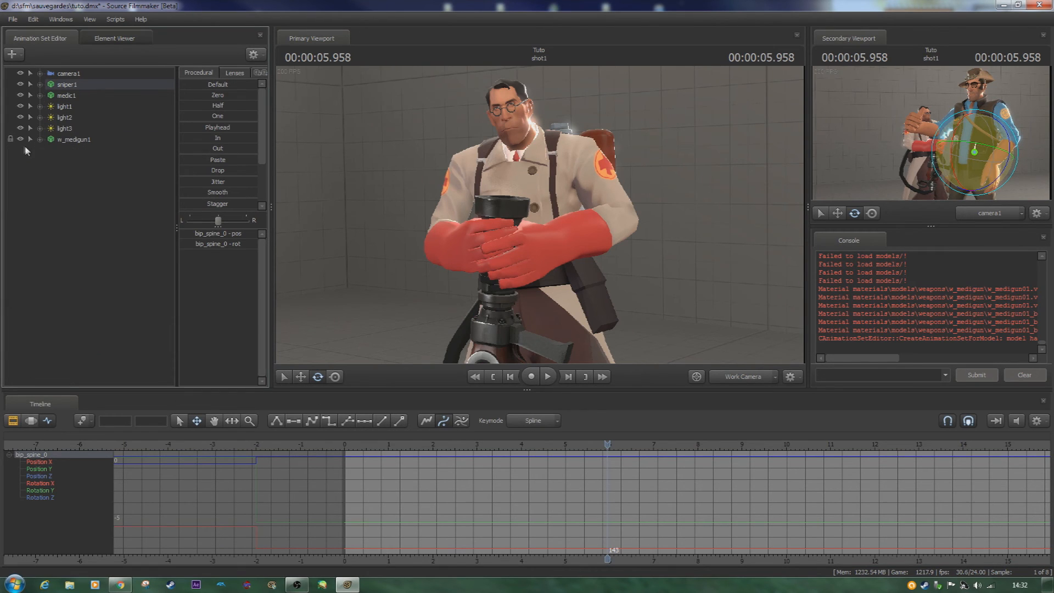
{"action": "left_click", "coordinate": [436, 209]}
{"action": "left_click", "coordinate": [530, 174]}
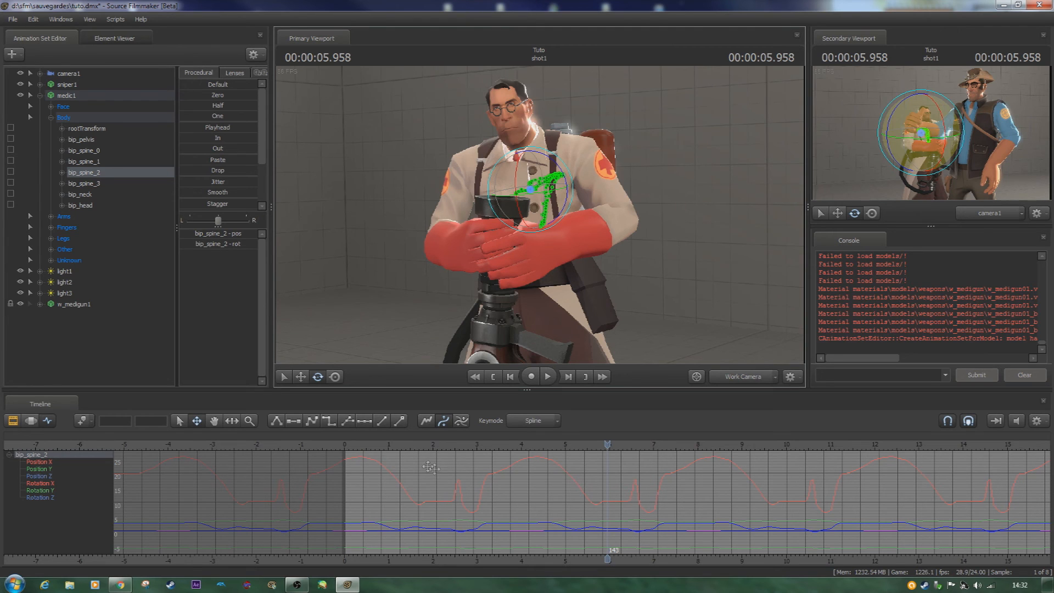
- Set keyframes on the medic's bip_spine_2 at 1.458 s and 3.750 s, and play back the simplified motion
{"action": "left_click", "coordinate": [409, 447]}
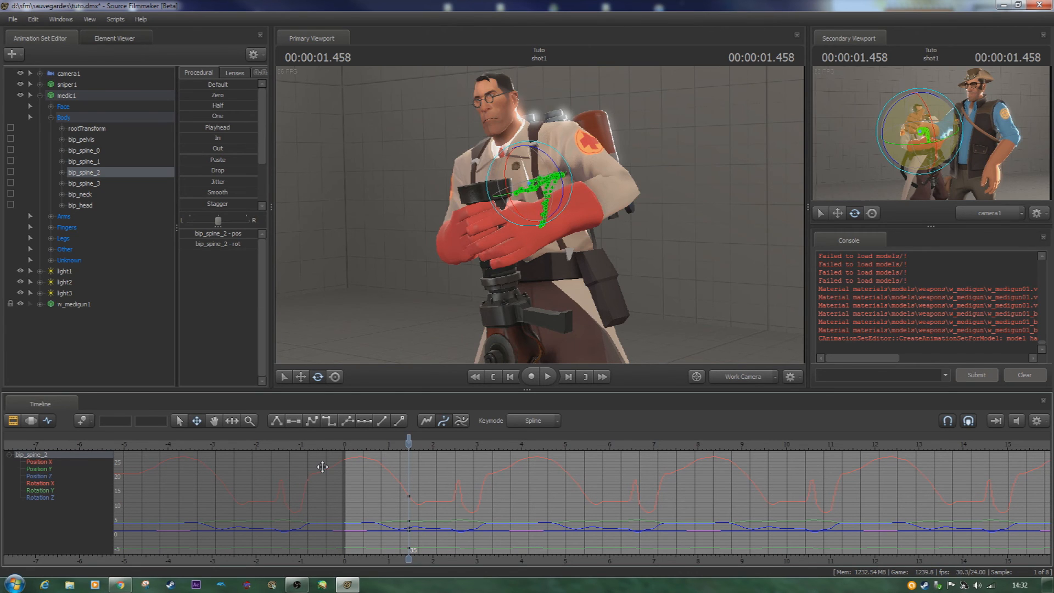
{"action": "key", "text": "space"}
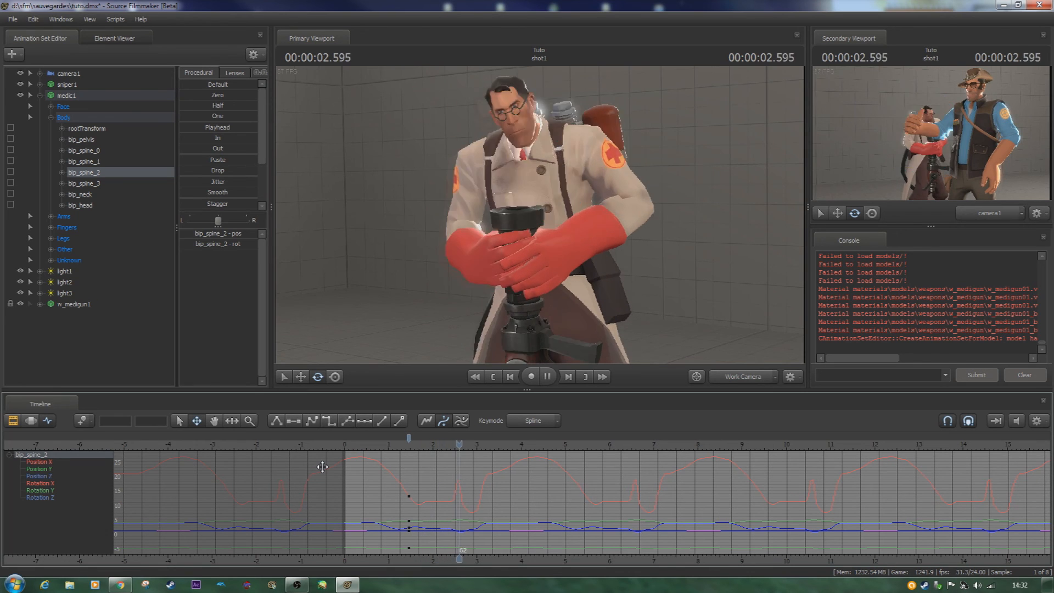
{"action": "key", "text": "space"}
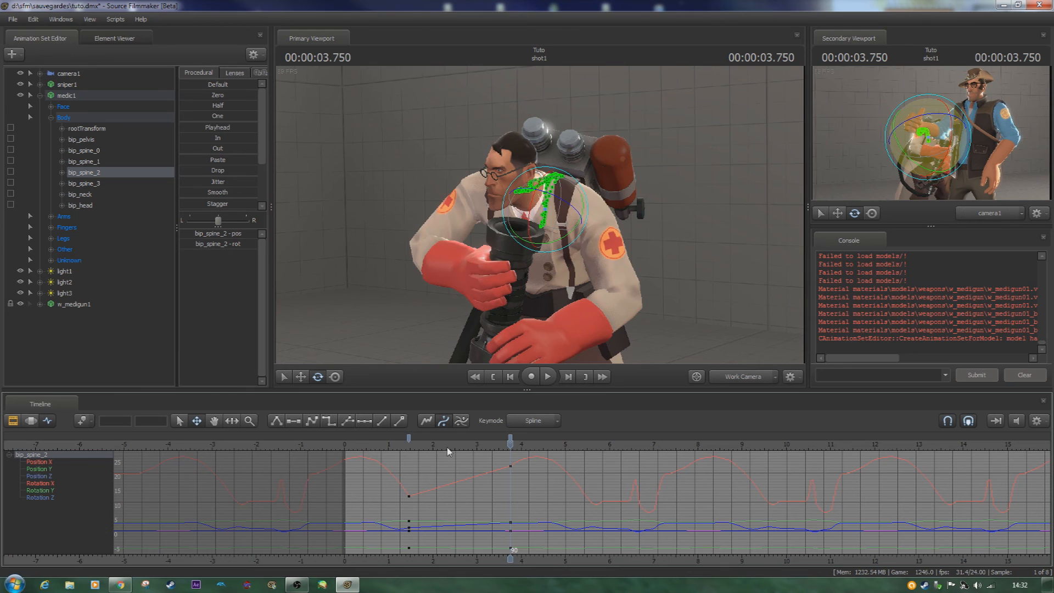
{"action": "key", "text": "space"}
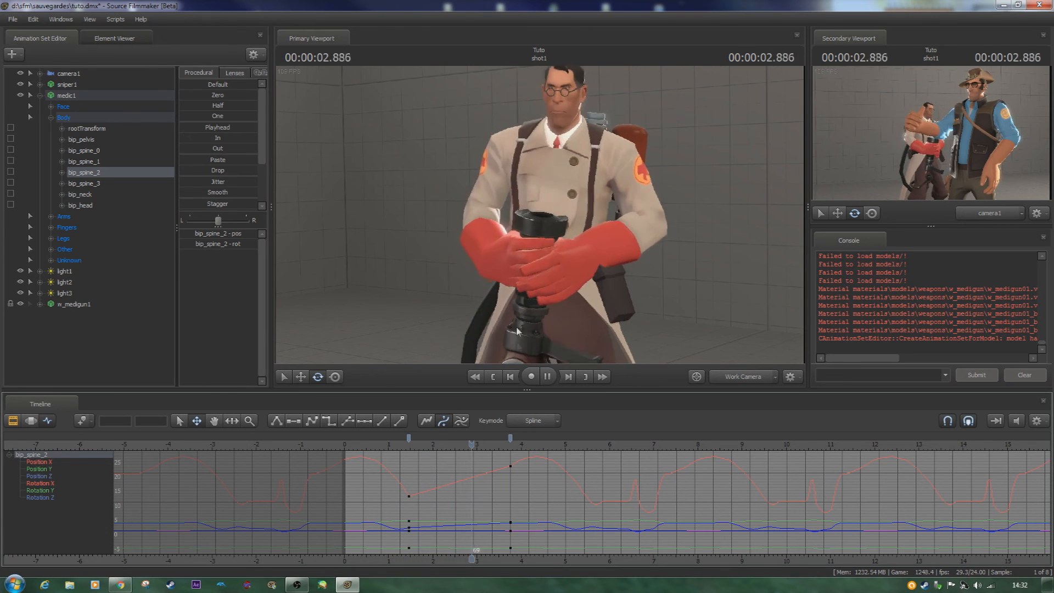
{"action": "key", "text": "space"}
- Select the medic's bip_spine_0, set keyframes at the shot's start and about 4.2 s, and play back the result
{"action": "key", "text": "ctrl"}
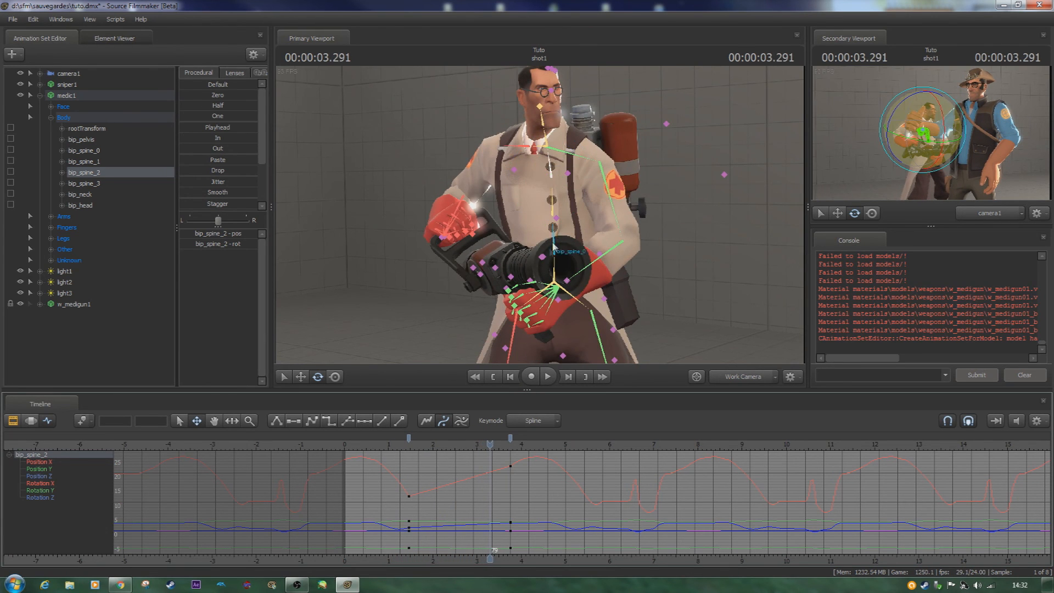
{"action": "left_click", "coordinate": [555, 242], "text": "ctrl"}
{"action": "left_click", "coordinate": [362, 452]}
{"action": "key", "text": "space"}
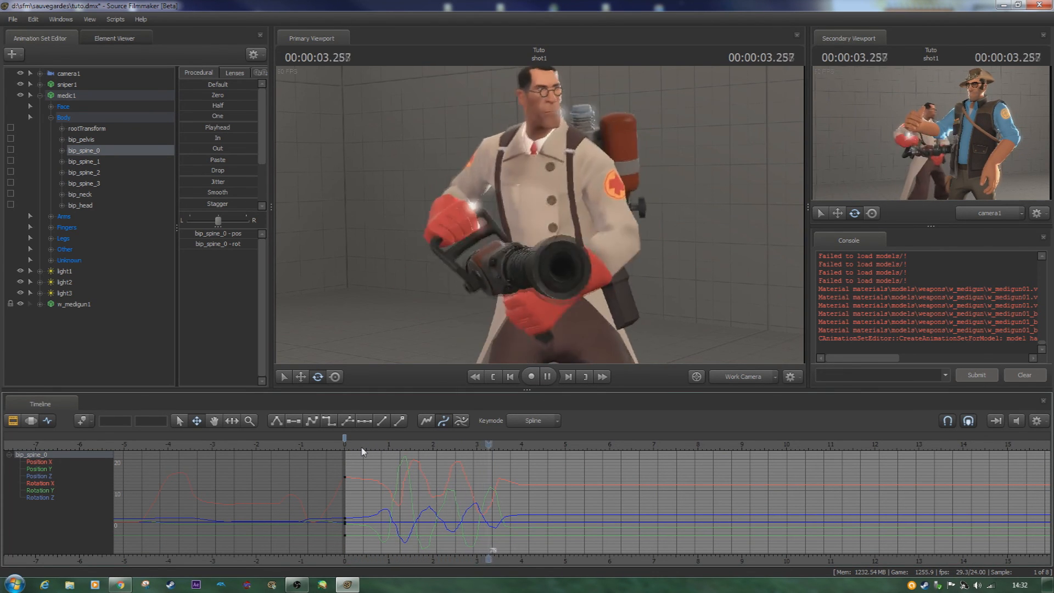
{"action": "key", "text": "space"}
{"action": "key", "text": "space"}
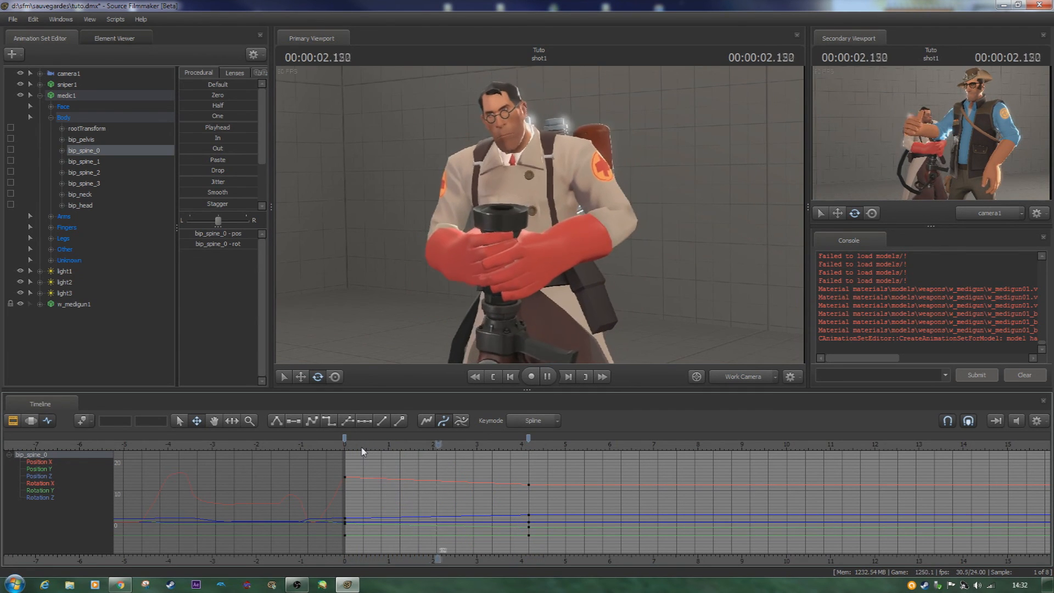
{"action": "key", "text": "space"}
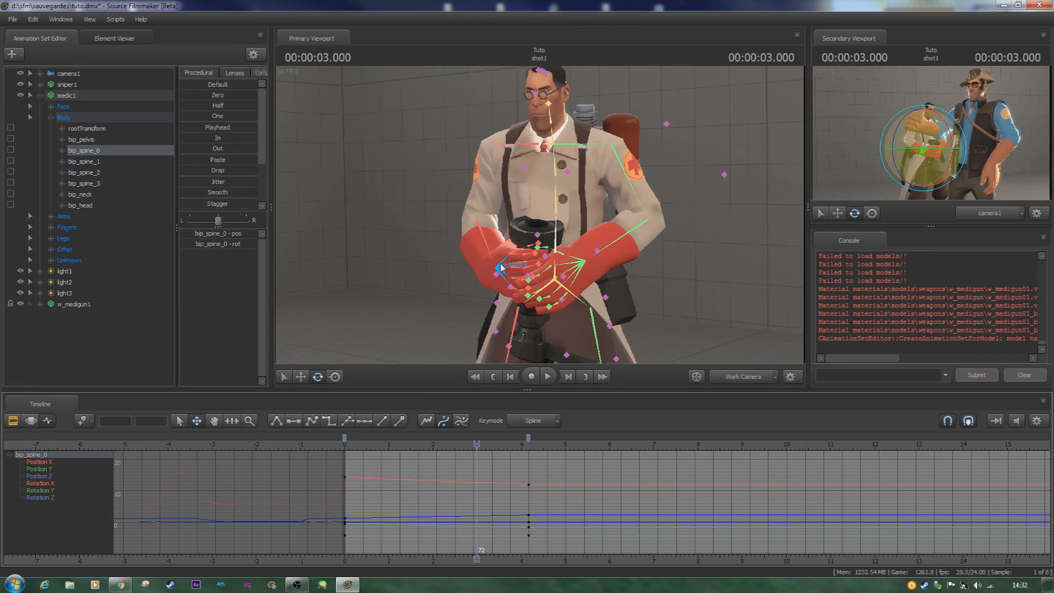
- Select the medic's bip_lowerArm_L and set keyframes at the shot's start and at 3.250 s
{"action": "left_click", "coordinate": [616, 244]}
{"action": "key", "text": "Home"}
{"action": "key", "text": "Right"}
{"action": "key", "text": "Right"}
{"action": "key", "text": "Right"}
{"action": "key", "text": "Right"}
{"action": "key", "text": "Right"}
{"action": "key", "text": "Right"}
{"action": "key", "text": "Right"}
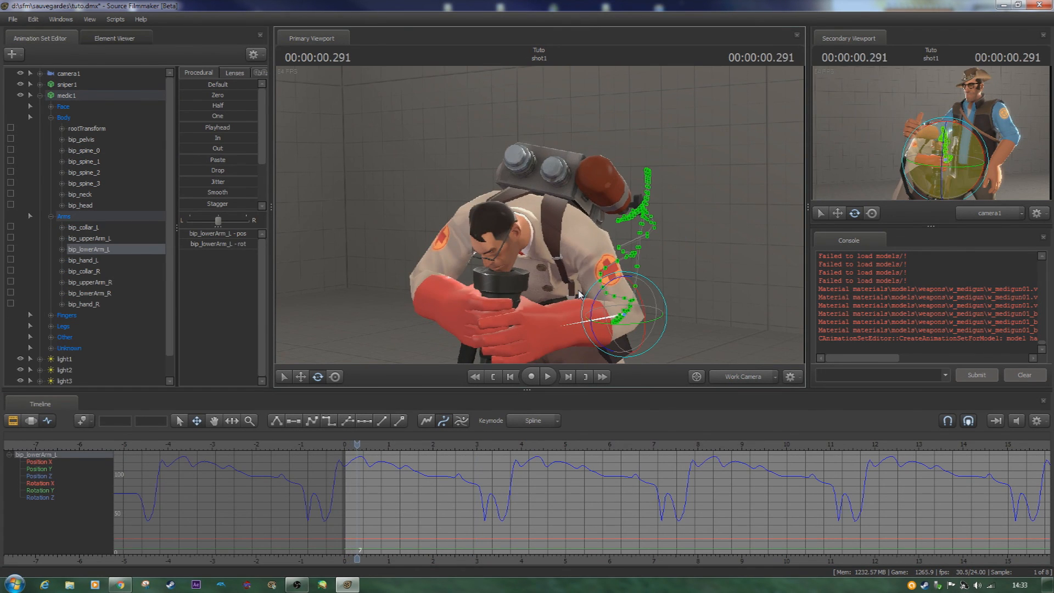
{"action": "key", "text": "Home"}
{"action": "key", "text": "space"}
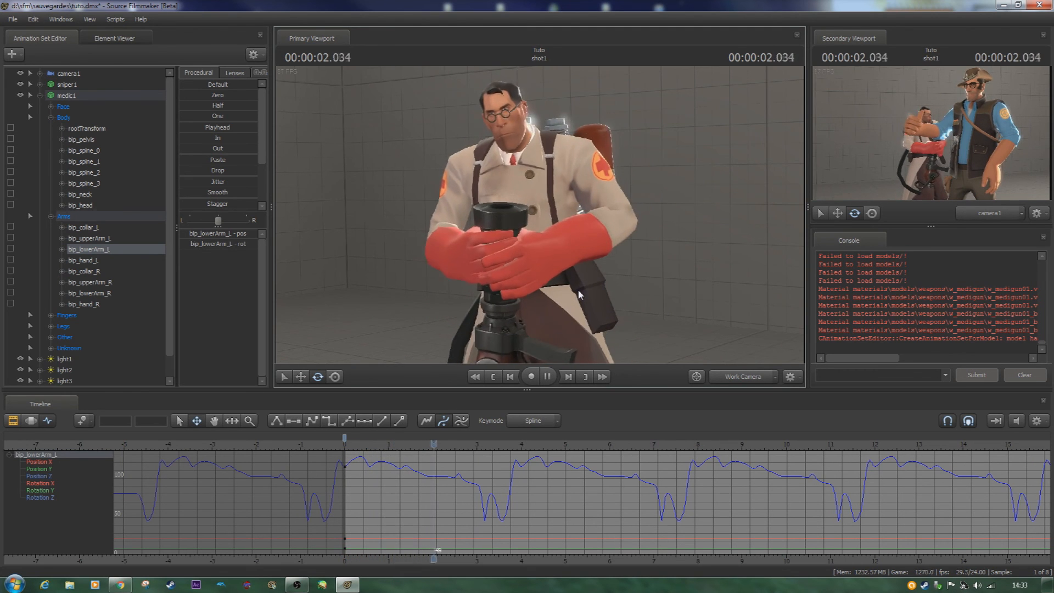
{"action": "key", "text": "space"}
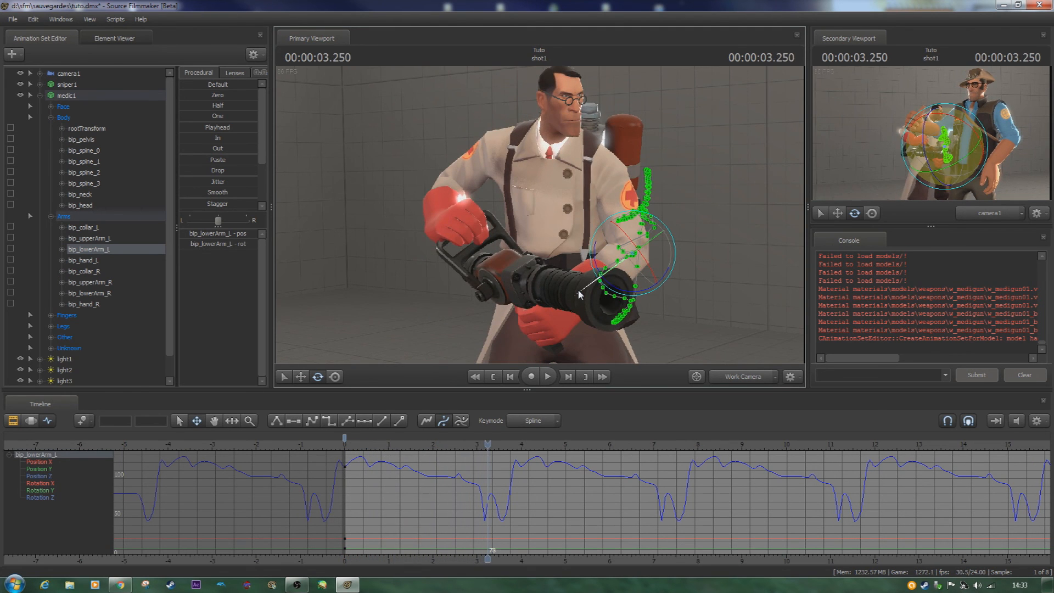
- Replay the shot from its start to review the left forearm's motion between and beyond its two keyframes
{"action": "key", "text": "Home"}
{"action": "key", "text": "space"}
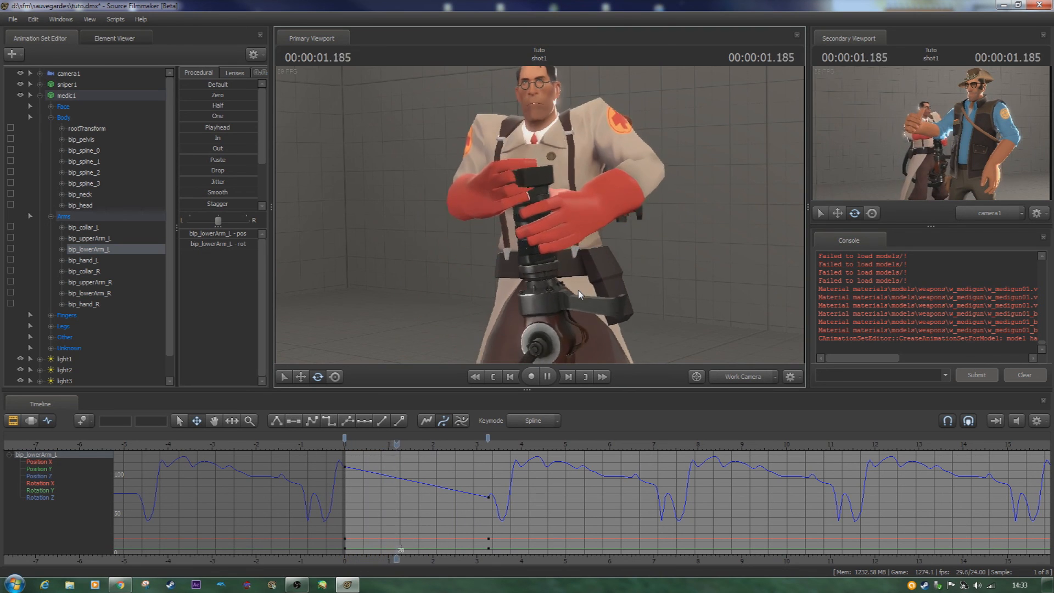
{"action": "key", "text": "space"}
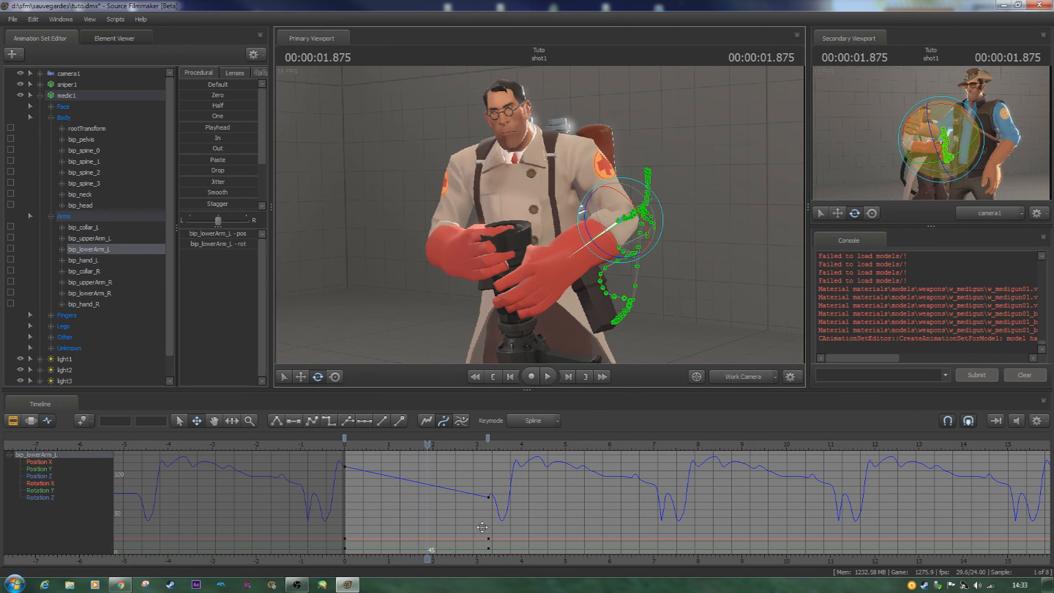
{"action": "key", "text": "space"}
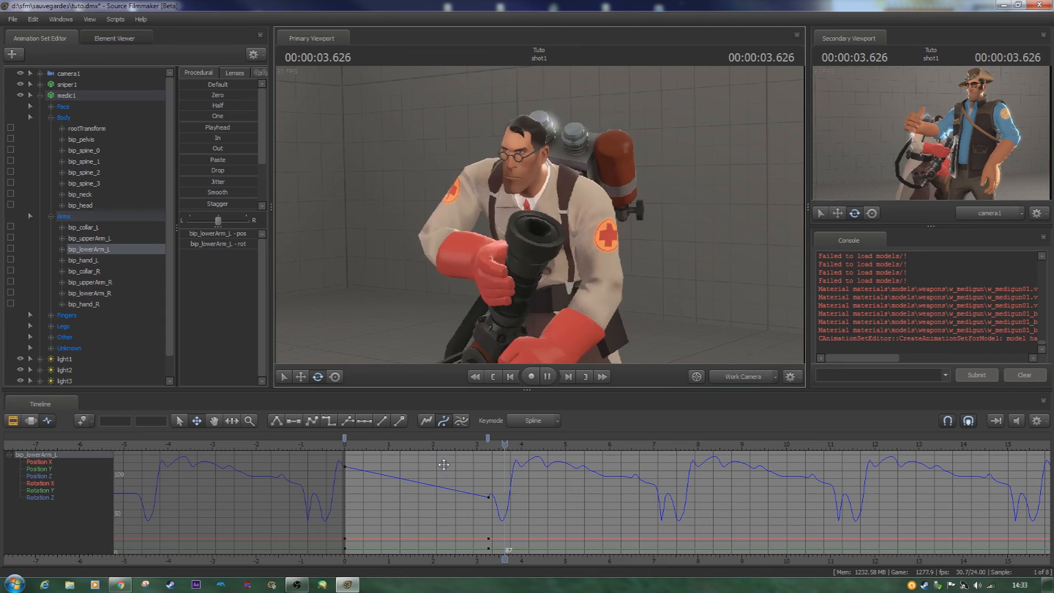
{"action": "key", "text": "space"}
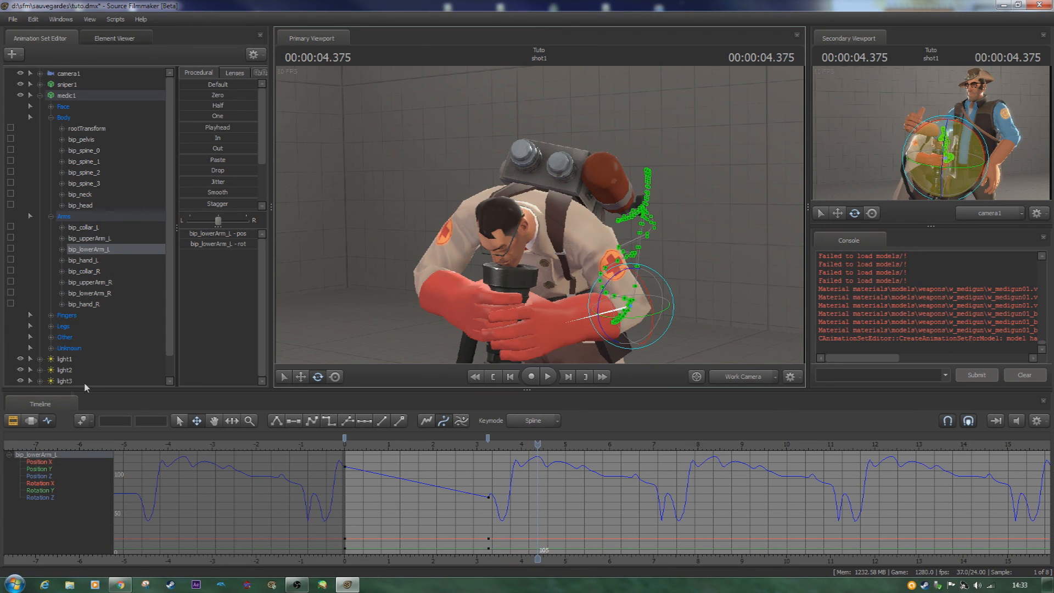
- In the Motion Editor, select the time from about 7 s onward with a falloff from about 4 s, and rotate the medic's bip_lowerArm_L outward
{"action": "left_click", "coordinate": [31, 421]}
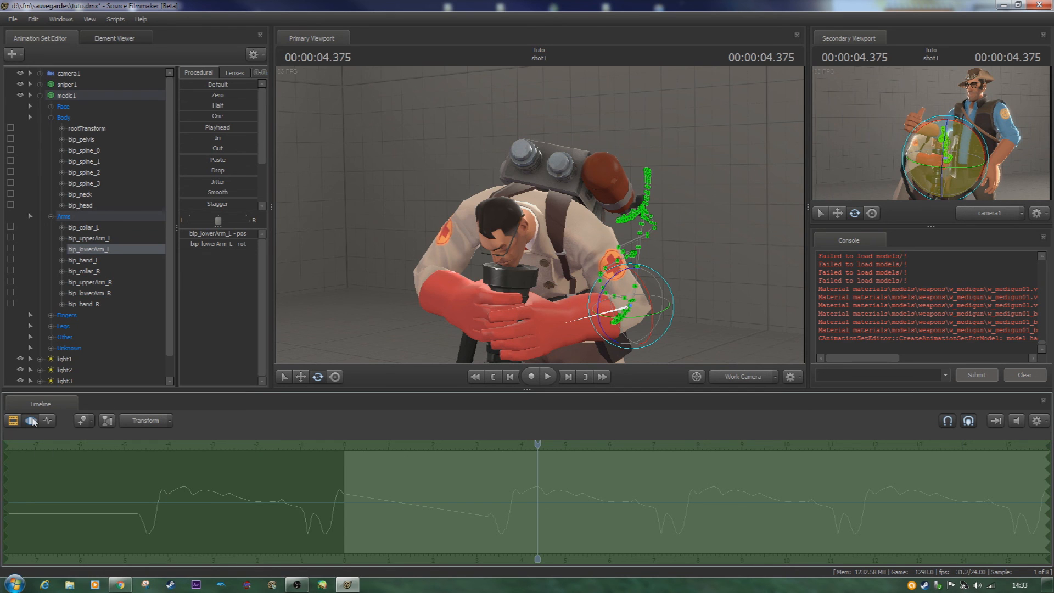
{"action": "left_click_drag", "start_coordinate": [5, 493], "coordinate": [656, 516]}
{"action": "left_click_drag", "start_coordinate": [542, 446], "coordinate": [655, 446]}
{"action": "left_click_drag", "start_coordinate": [645, 236], "coordinate": [690, 227]}
- Play the forearm's blended rotation from 3.250 s, check its curves in the Graph Editor and return to the Clip Editor
{"action": "left_click", "coordinate": [488, 449]}
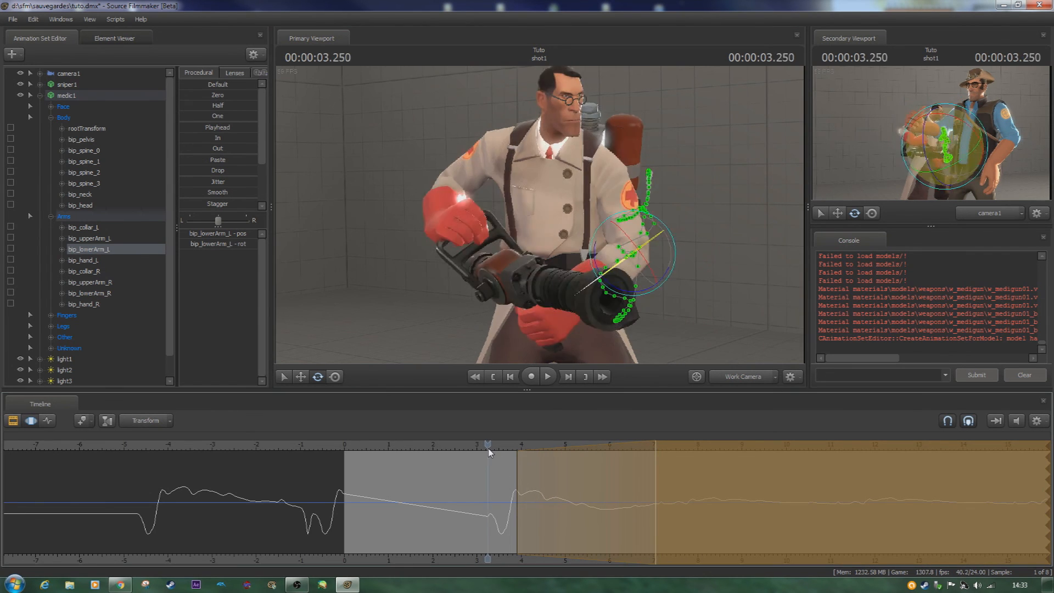
{"action": "key", "text": "space"}
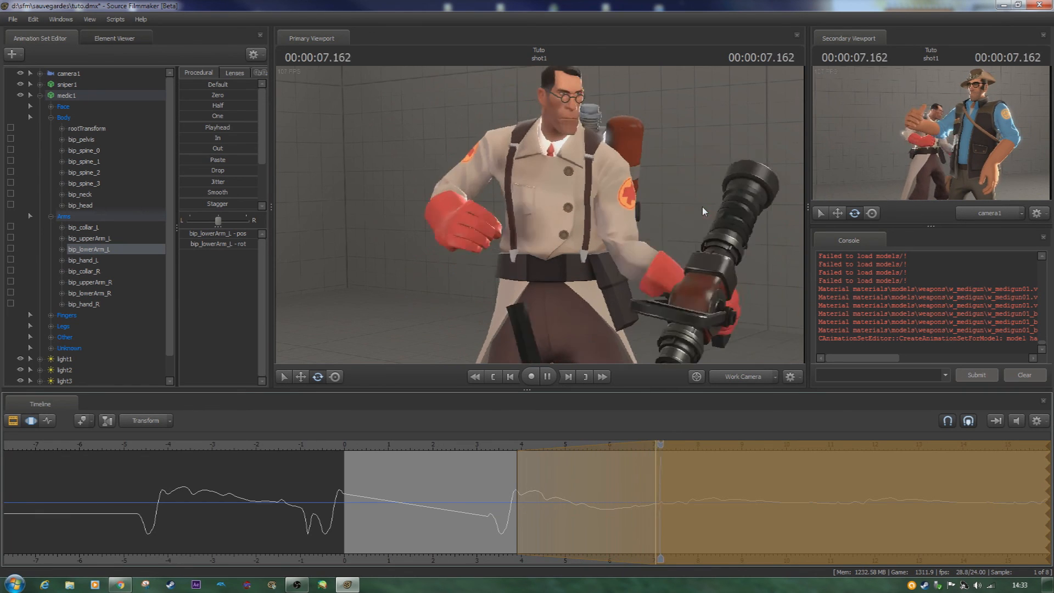
{"action": "key", "text": "space"}
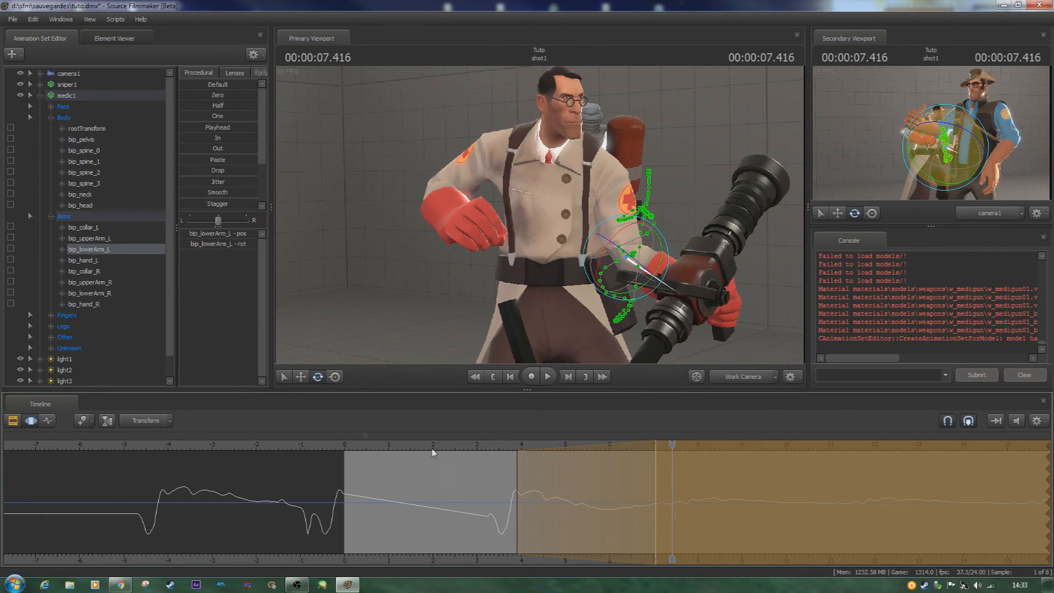
{"action": "left_click", "coordinate": [50, 422]}
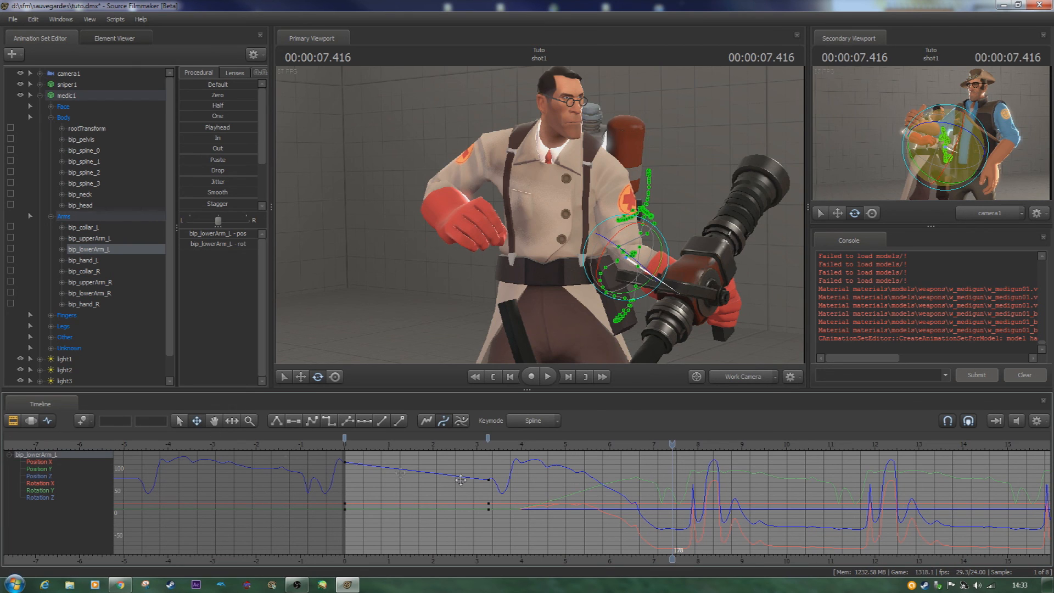
{"action": "left_click", "coordinate": [13, 421]}
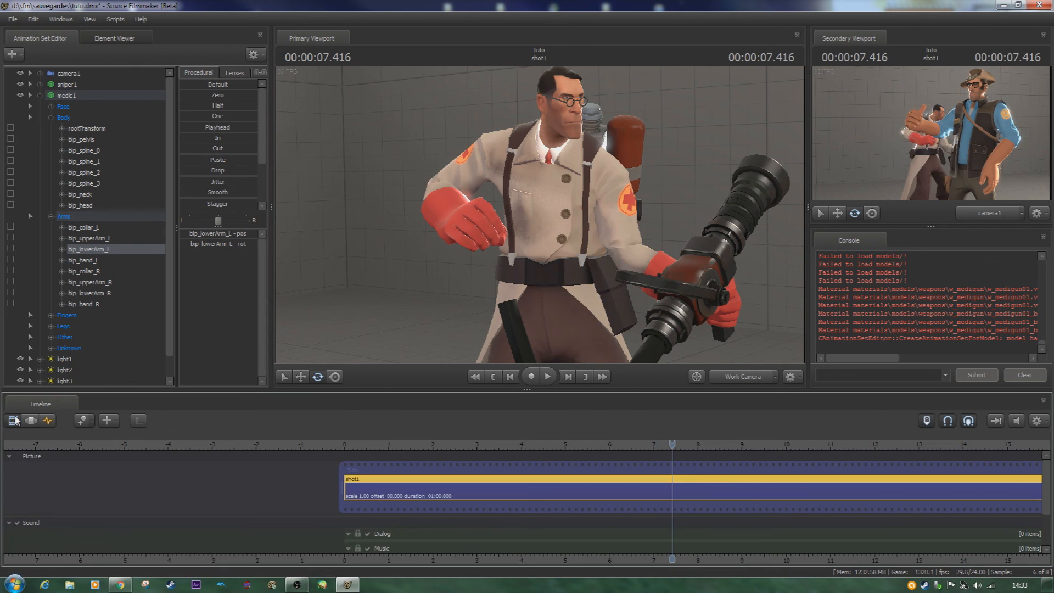